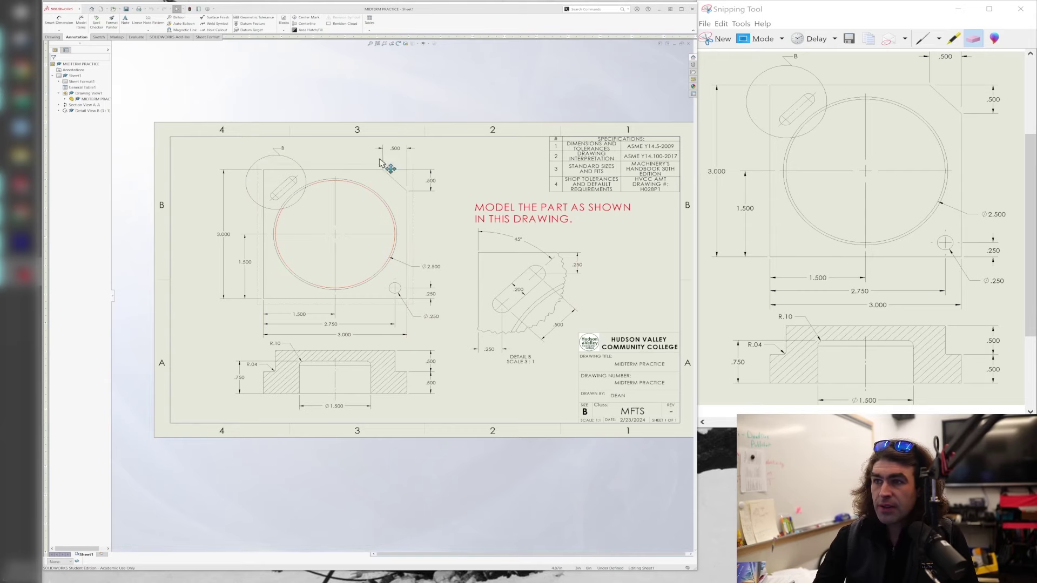
# Look over the MIDTERM PRACTICE drawing sheet and minimize its document window
pyautogui.scroll(-1, 582, 276)
pyautogui.scroll(1, 583, 254)
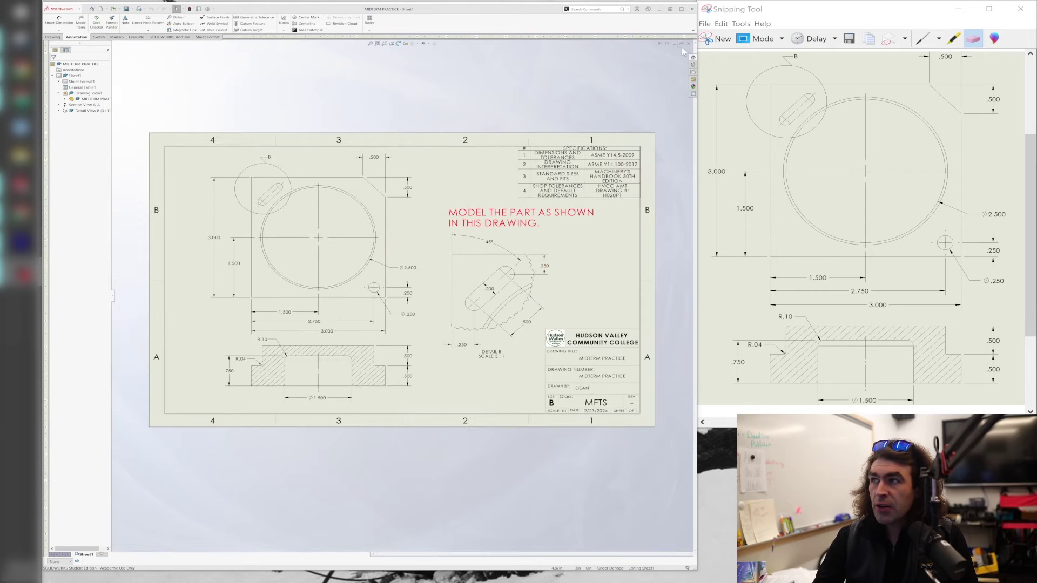
pyautogui.click(681, 44)
pyautogui.click(665, 47)
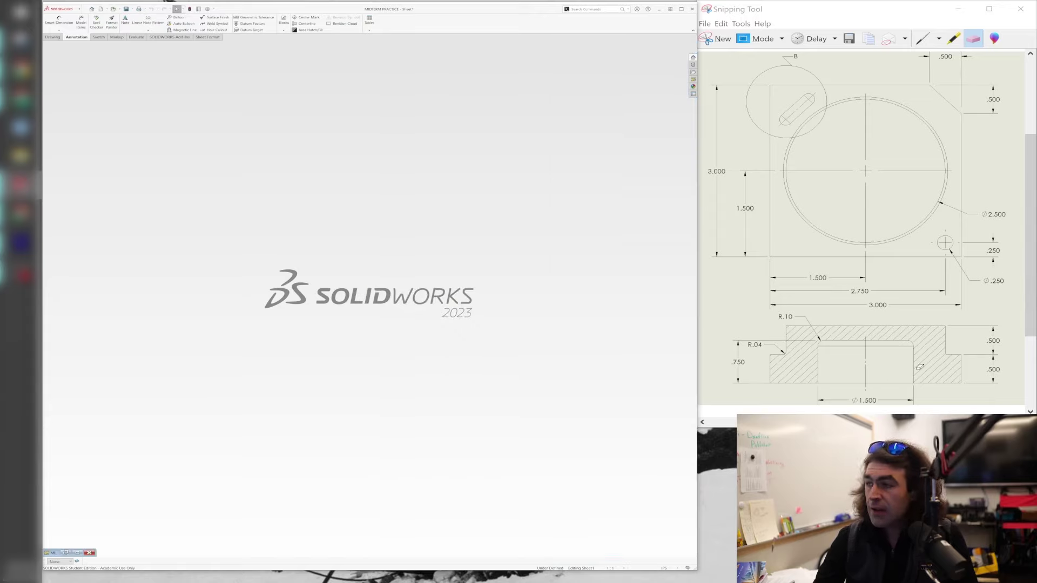
# Switch to Snipping Tool, review the captured drawing, and circle the overall 3.000 height and width dimensions with the pen
pyautogui.moveTo(843, 422); pyautogui.dragTo(909, 421)
pyautogui.hscroll(3, 872, 260)
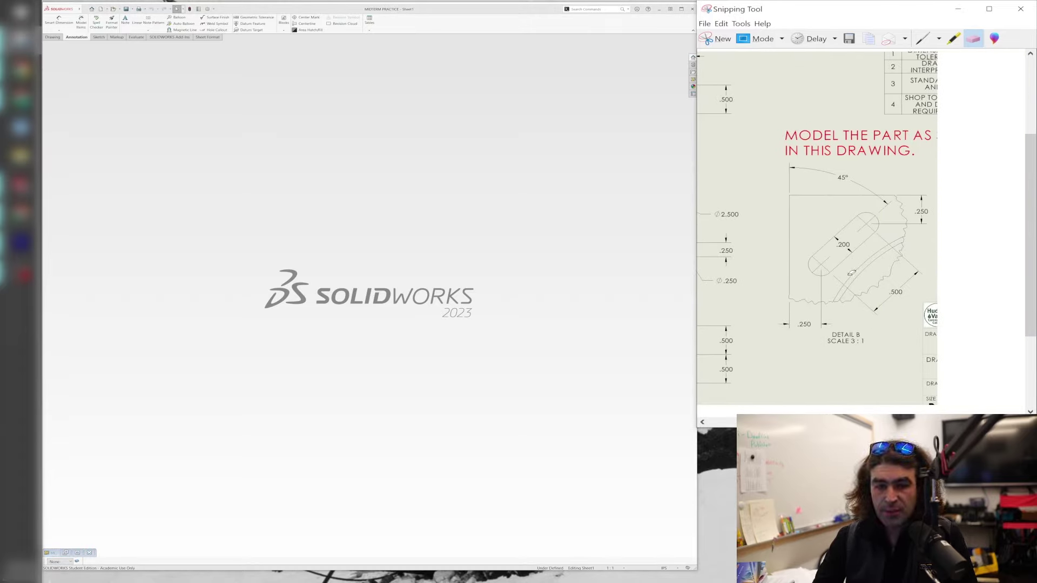
pyautogui.click(726, 425)
pyautogui.click(726, 425)
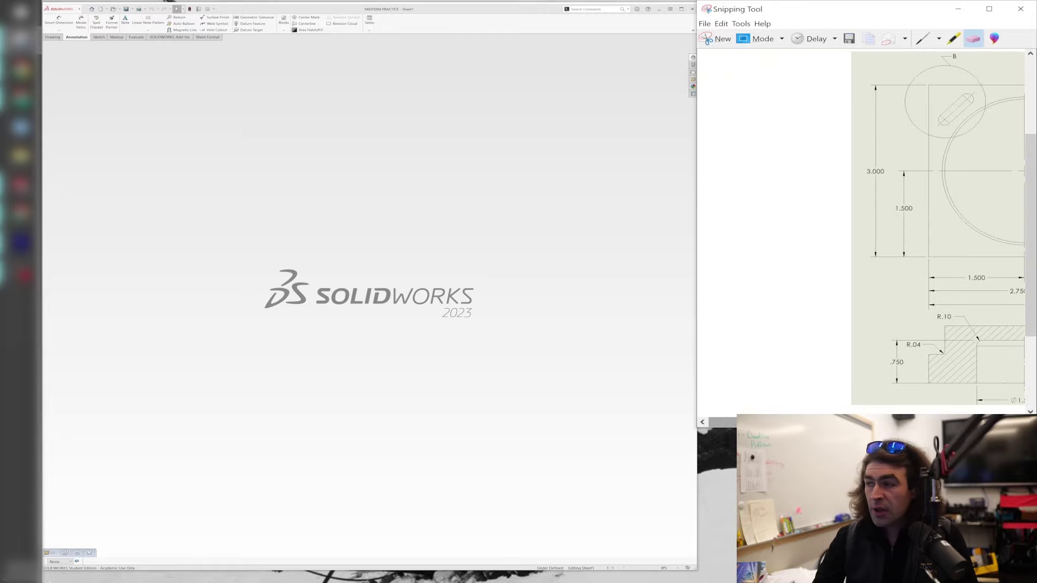
pyautogui.moveTo(762, 423); pyautogui.dragTo(821, 423)
pyautogui.click(922, 38)
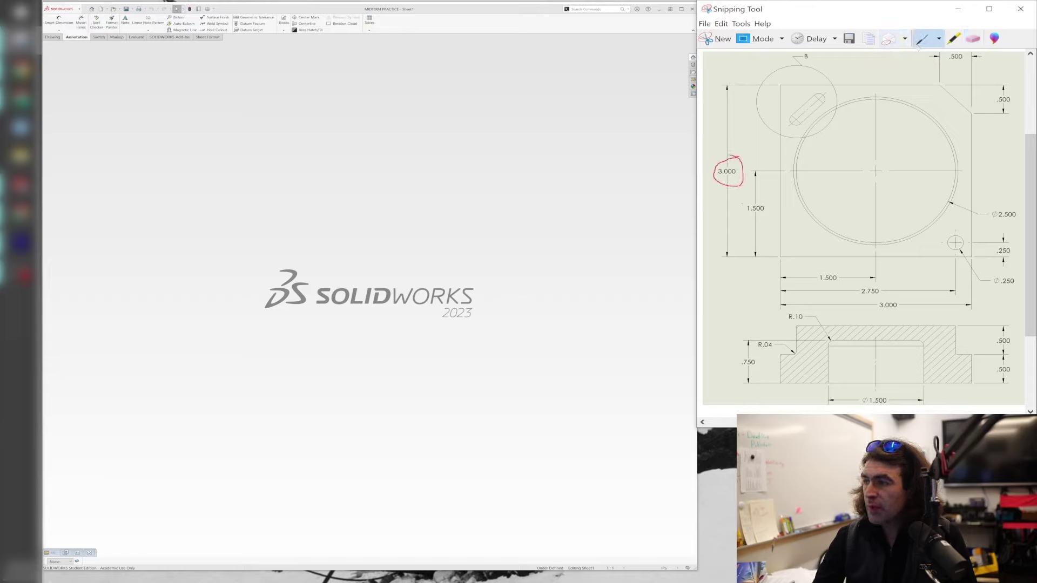
pyautogui.moveTo(900, 298); pyautogui.dragTo(872, 301)
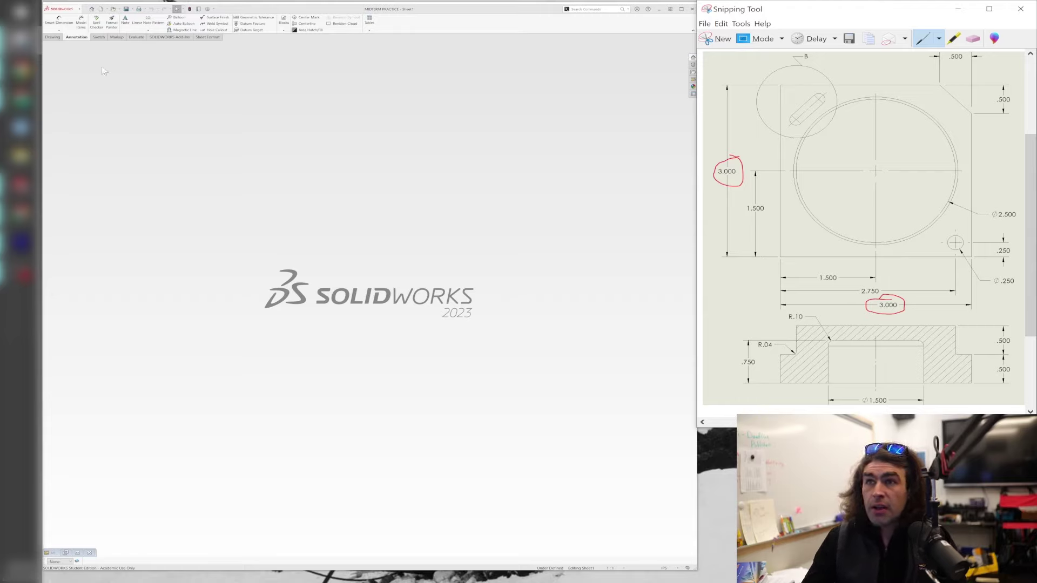
# Switch to SOLIDWORKS, create a new part, and start an extruded boss with its sketch on the Front plane
pyautogui.click(100, 8)
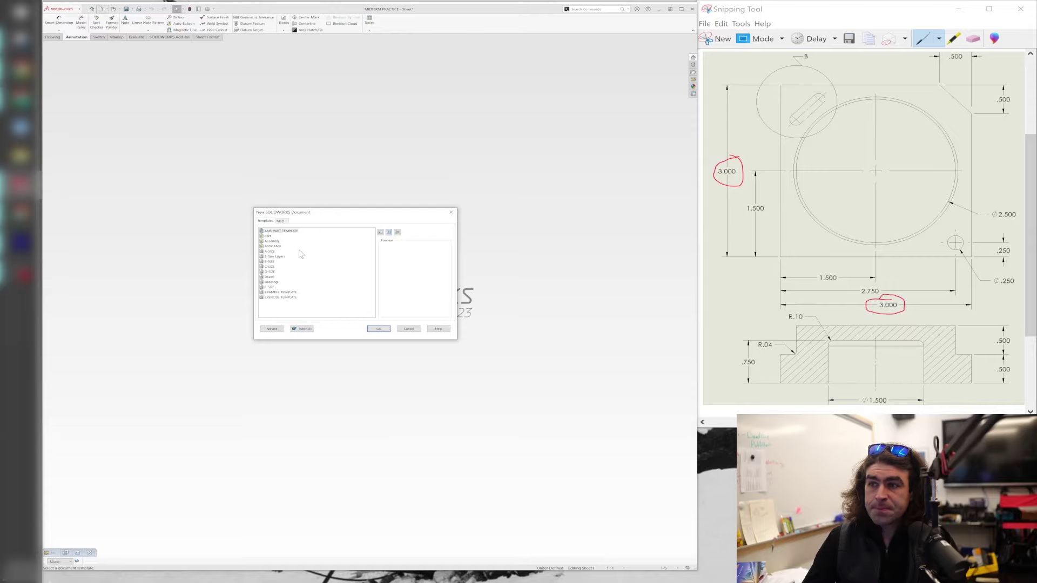
pyautogui.doubleClick(284, 236)
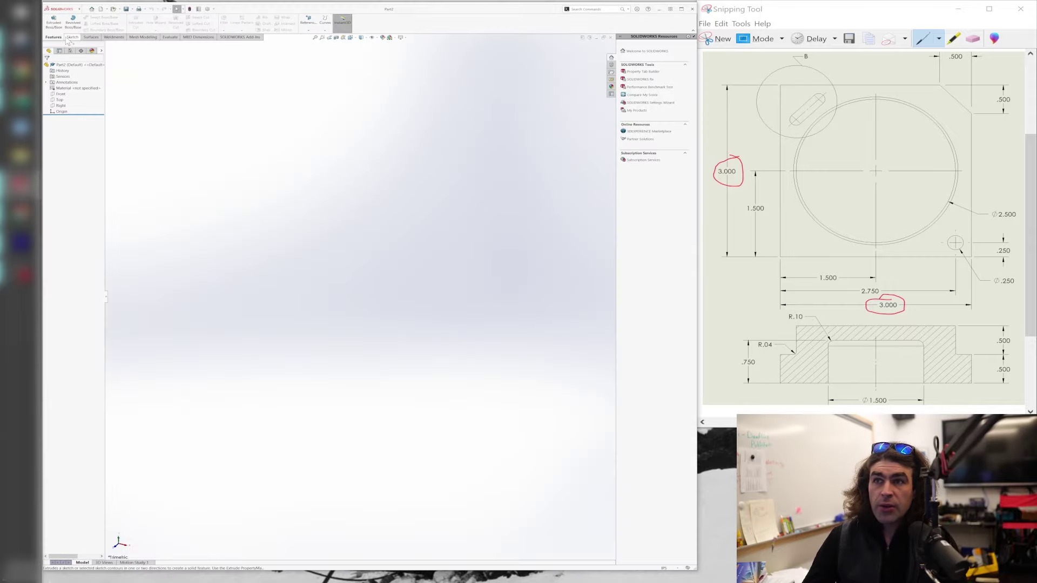
pyautogui.click(61, 25)
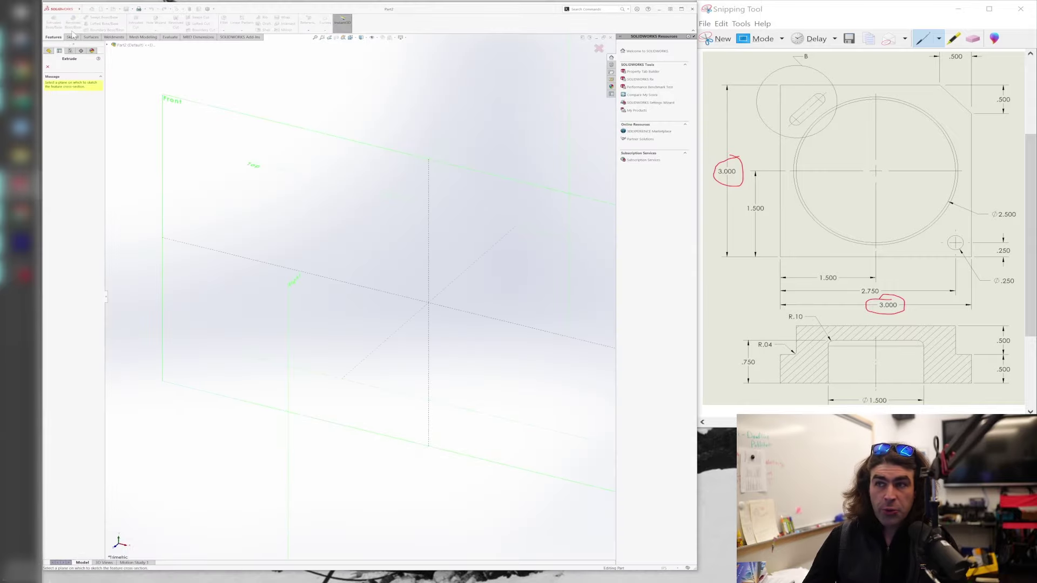
pyautogui.click(198, 135)
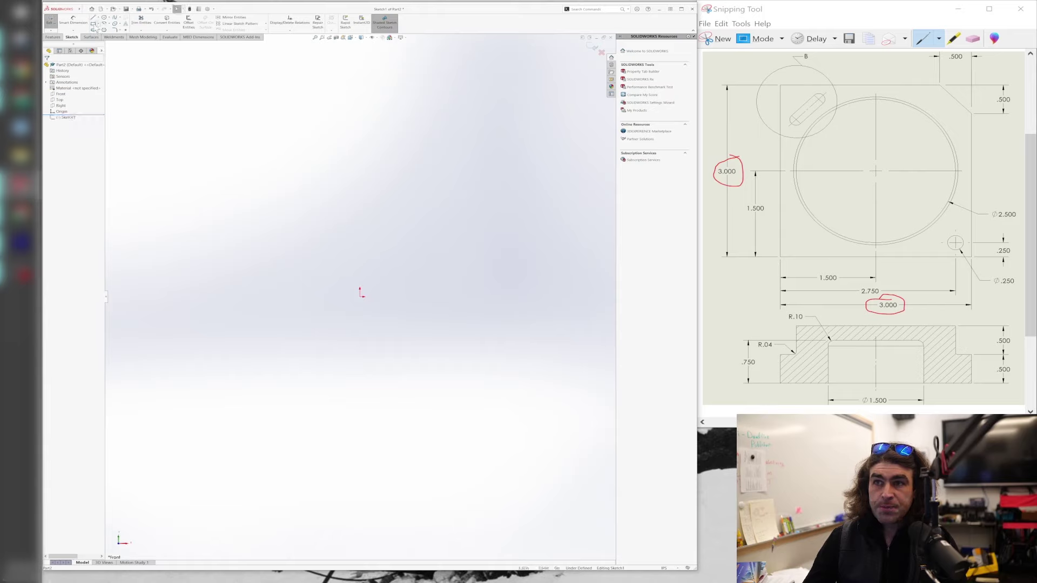
# Sketch a corner rectangle from the origin, extending up and to the right
pyautogui.click(93, 24)
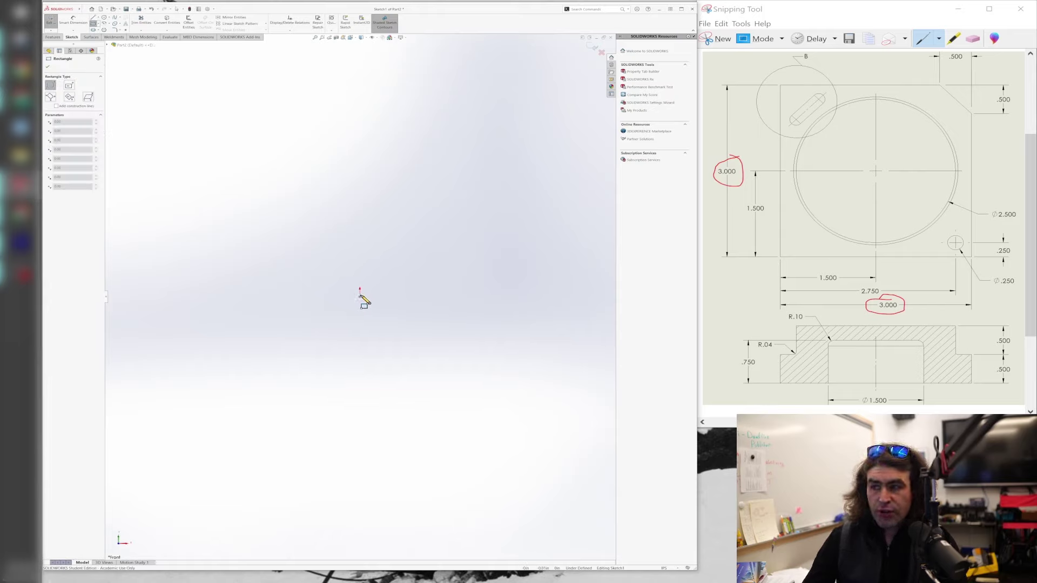
pyautogui.click(360, 296)
pyautogui.click(516, 192)
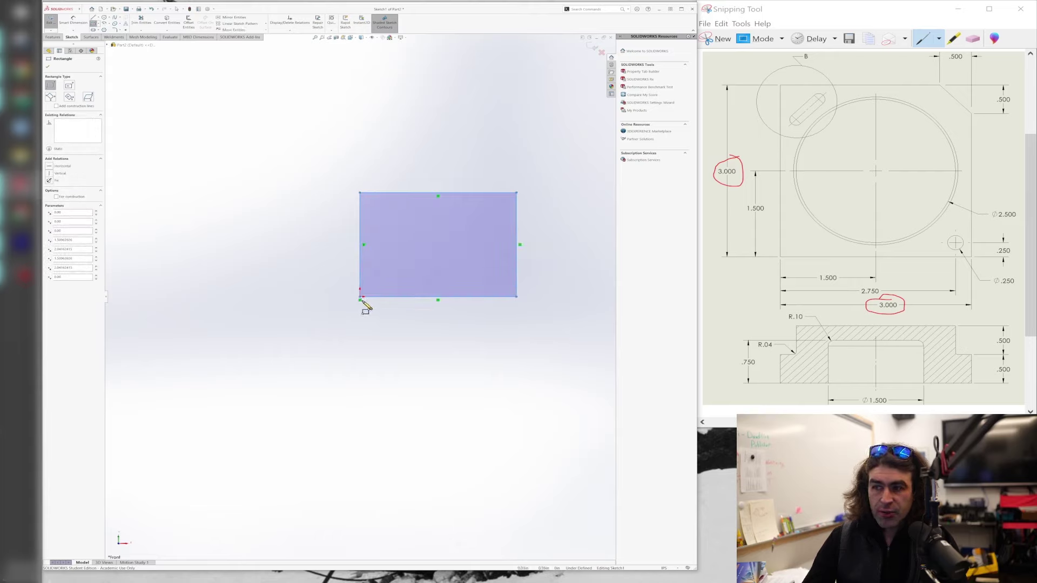
# Dimension the rectangle's height and width to 3 each
pyautogui.click(79, 21)
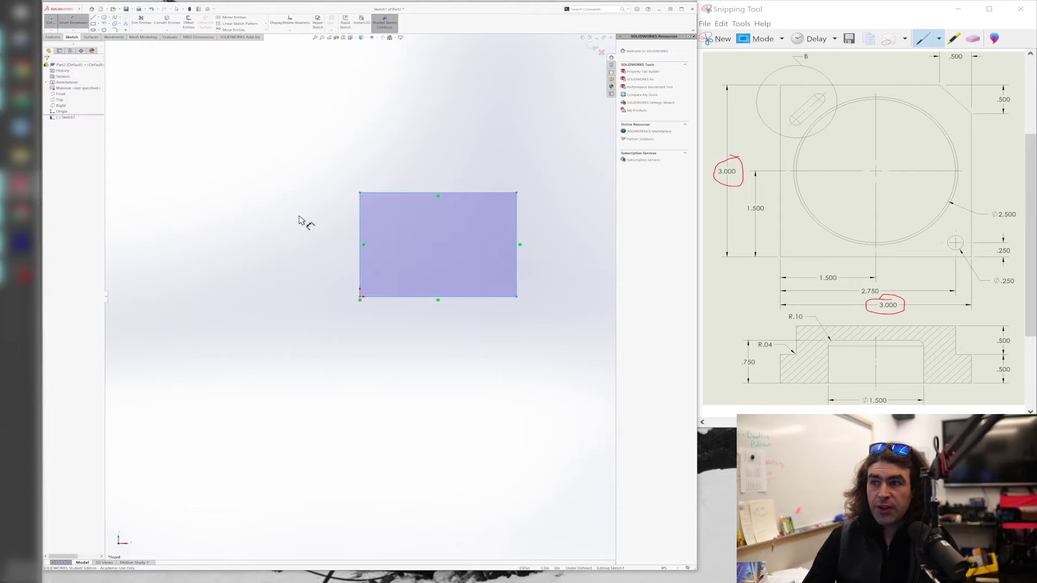
pyautogui.click(360, 241)
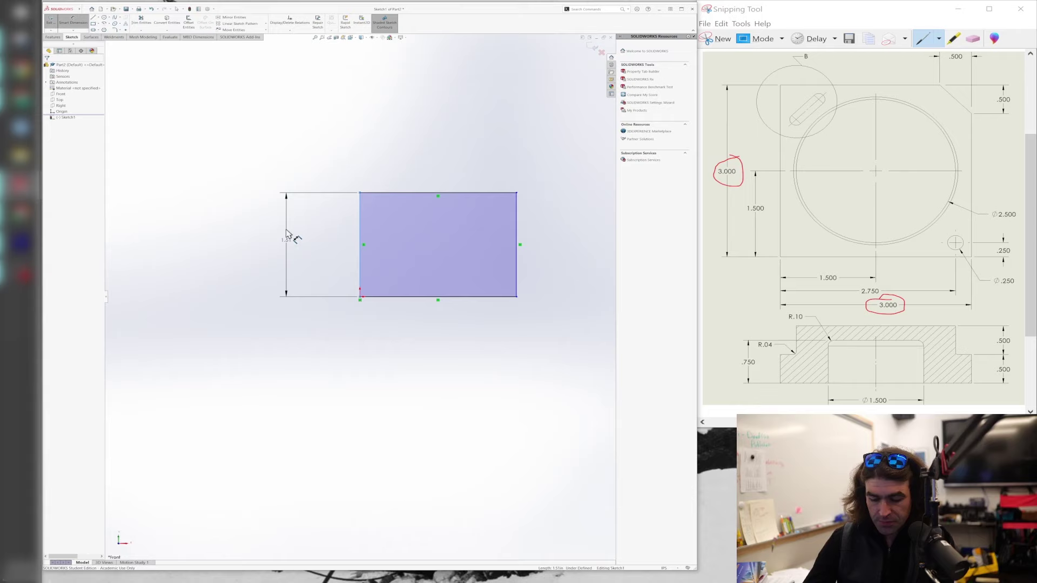
pyautogui.click(288, 238)
pyautogui.click(240, 232)
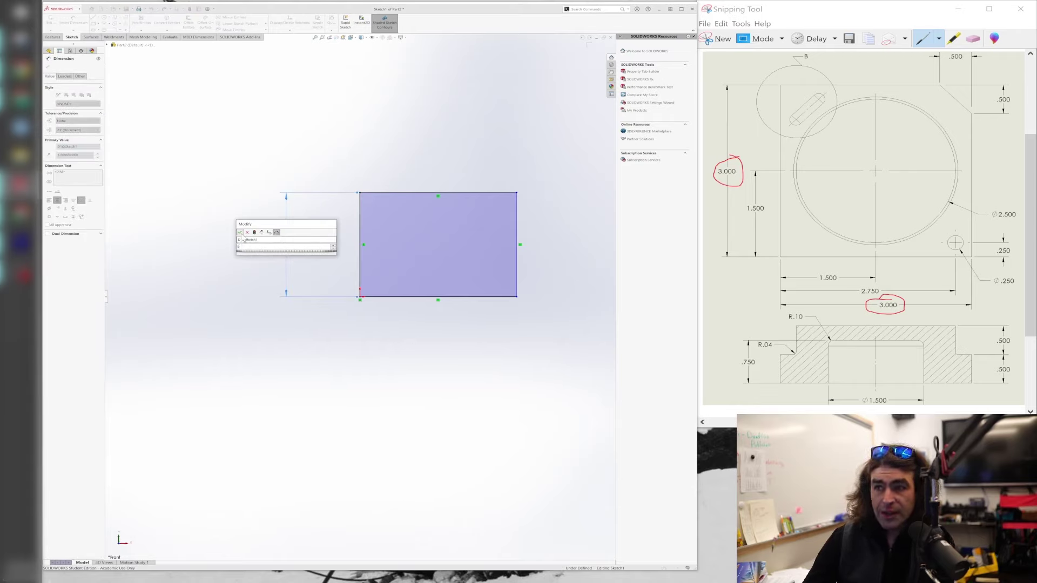
pyautogui.click(463, 297)
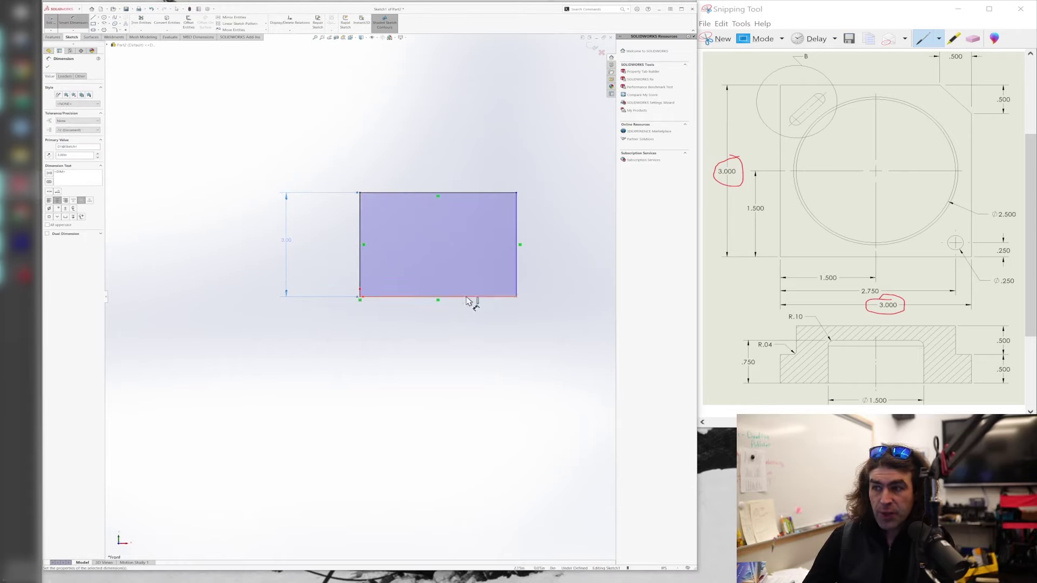
pyautogui.click(424, 352)
pyautogui.write('3')
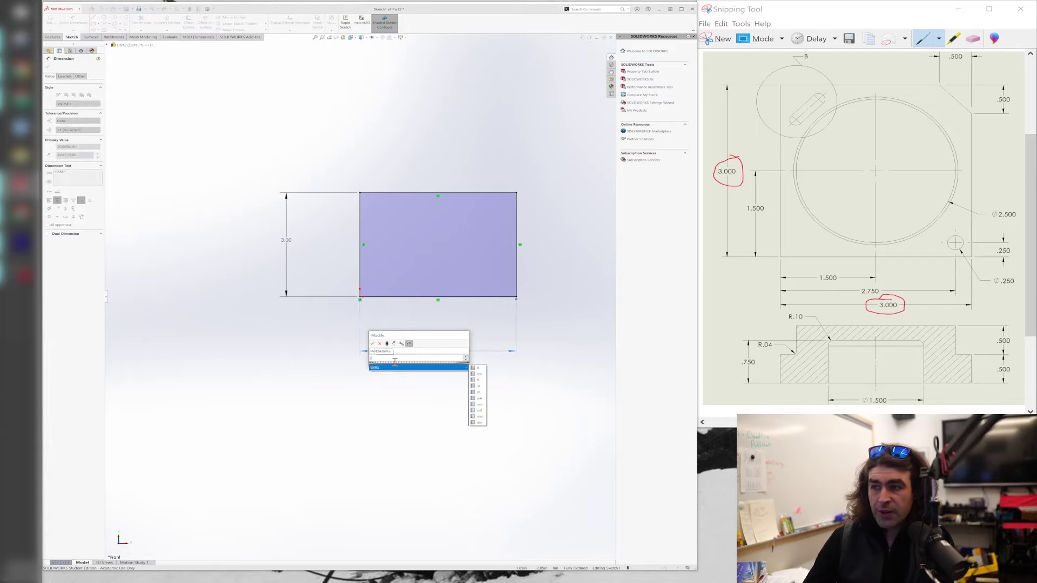
pyautogui.press('Return')
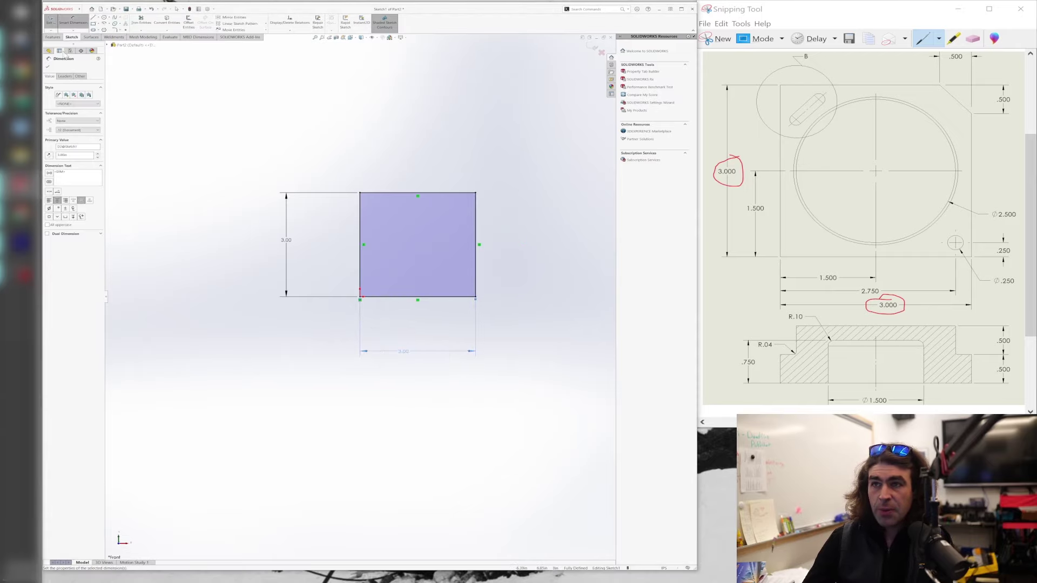
# Extrude the square sketch to a depth of 0.5, circling the matching .500 base thickness on the reference drawing
pyautogui.click(51, 18)
pyautogui.press('f')
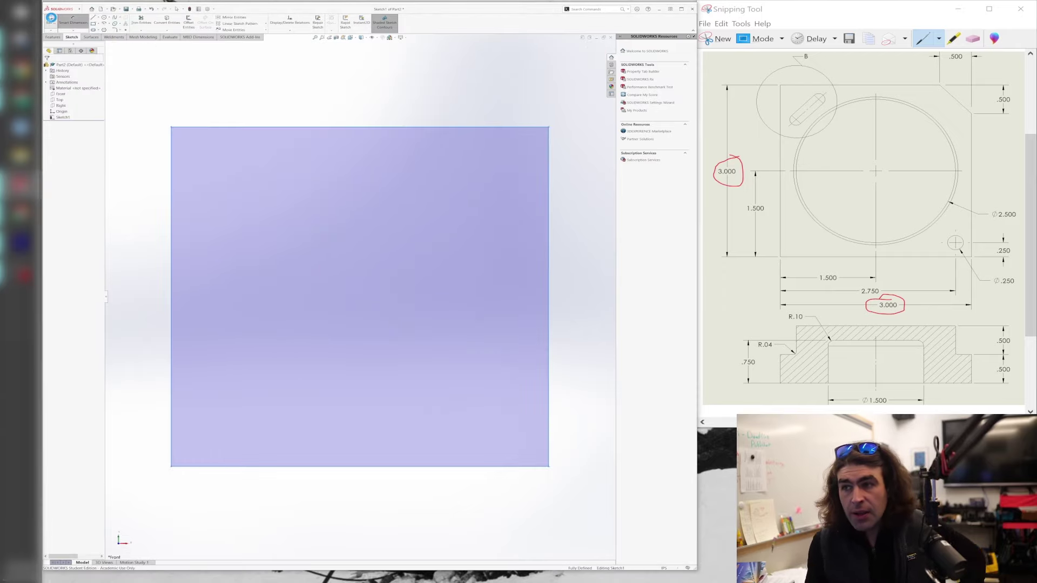
pyautogui.click(50, 19)
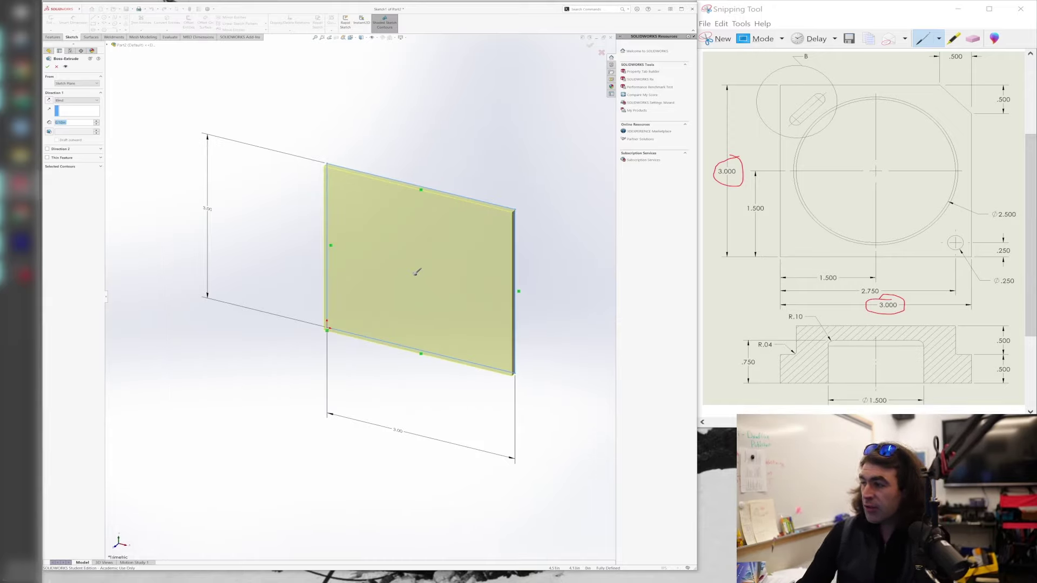
pyautogui.click(1006, 364)
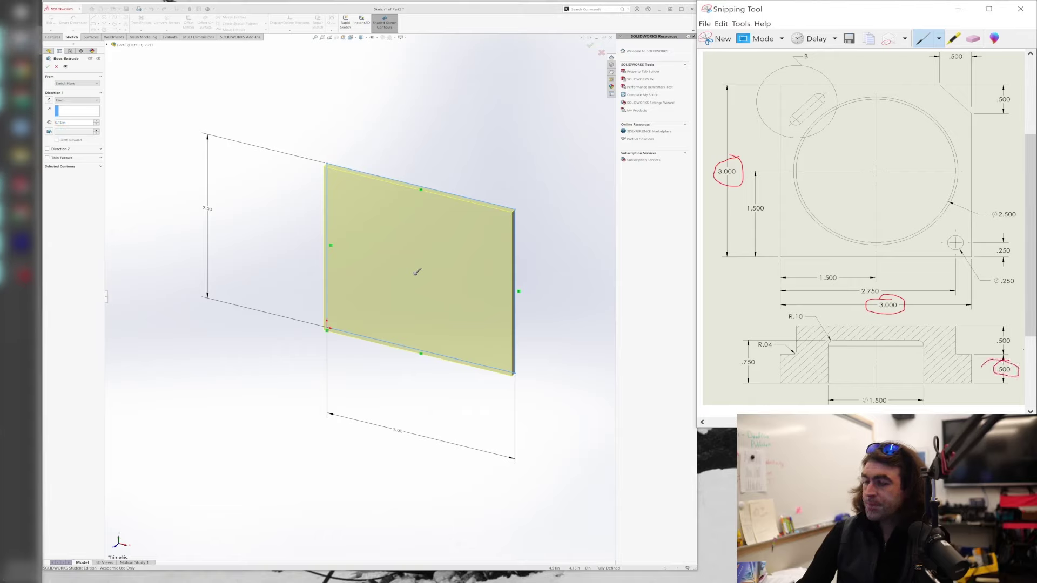
pyautogui.click(79, 125)
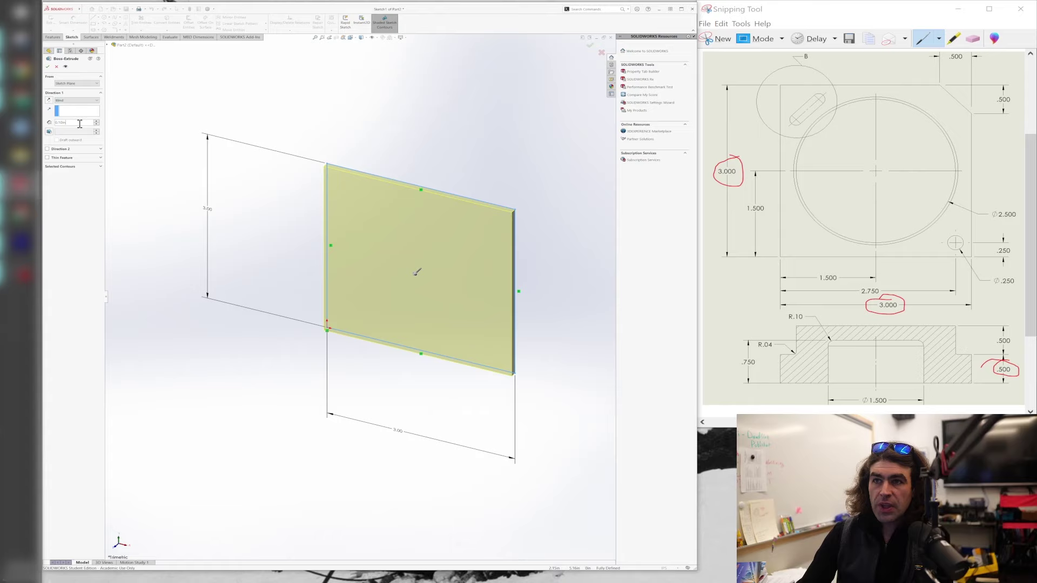
pyautogui.write('0.5')
pyautogui.press('Return')
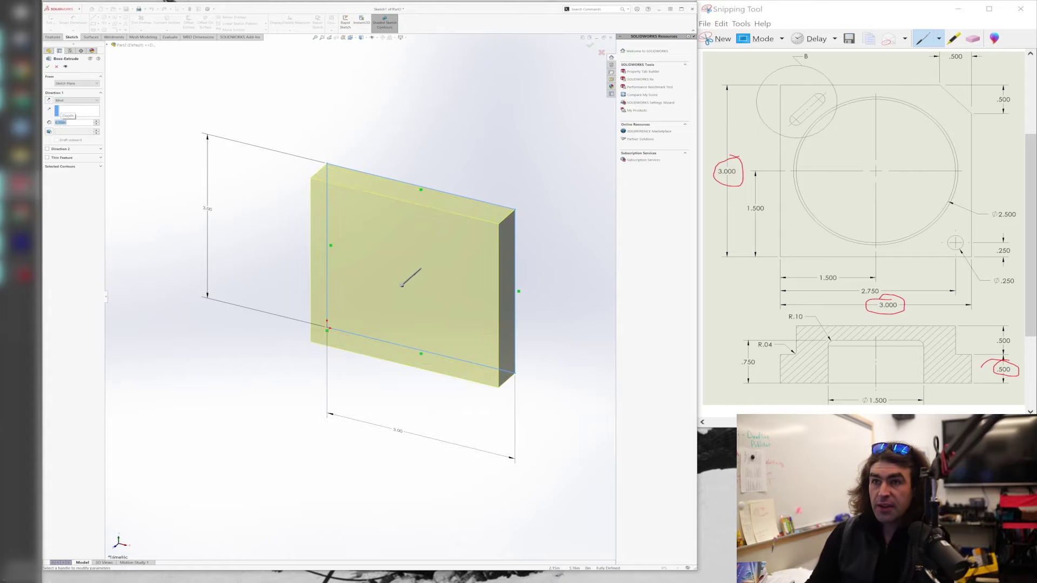
pyautogui.click(48, 67)
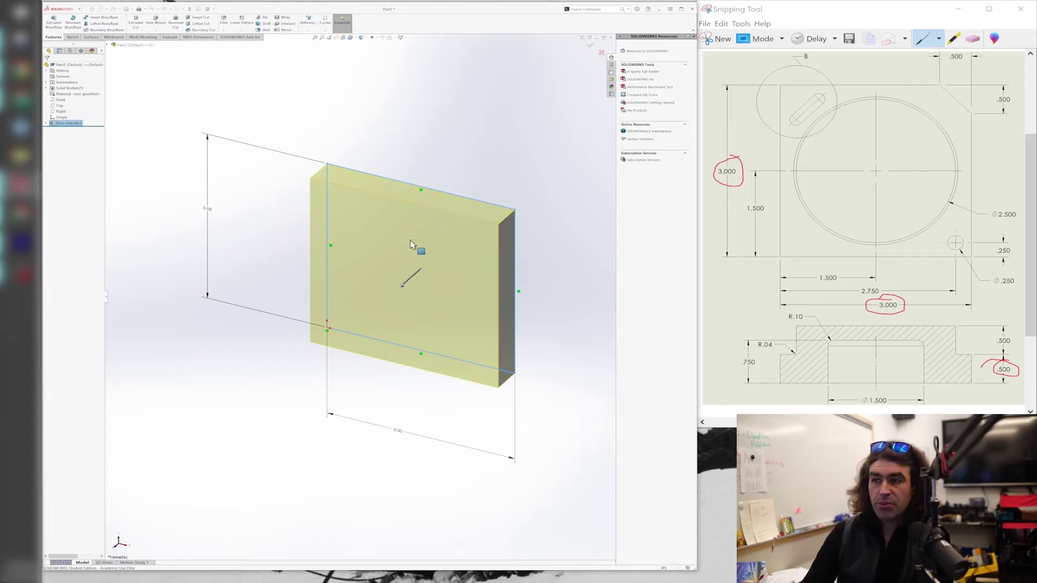
pyautogui.click(537, 297)
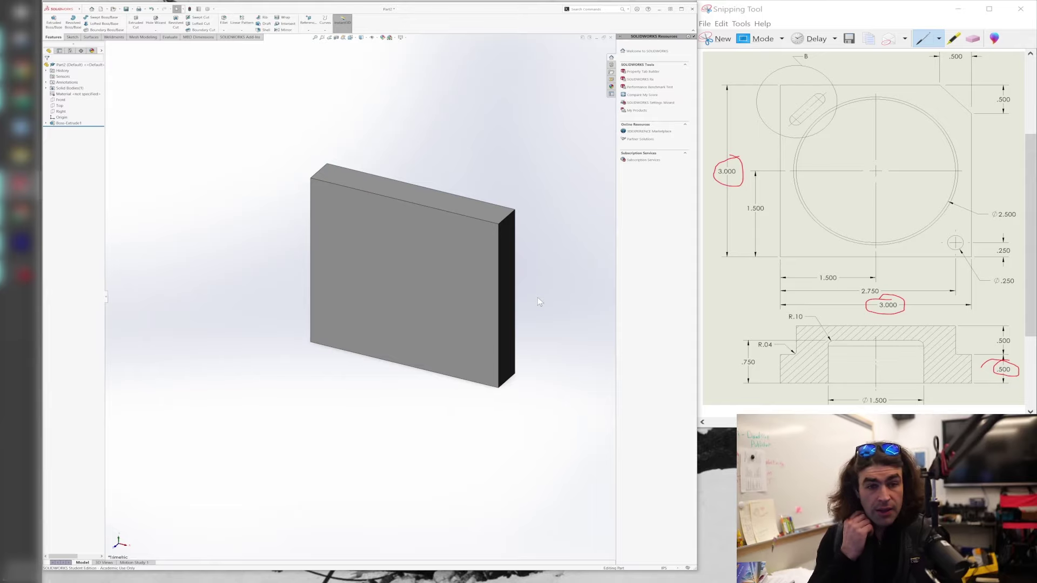
pyautogui.click(46, 124)
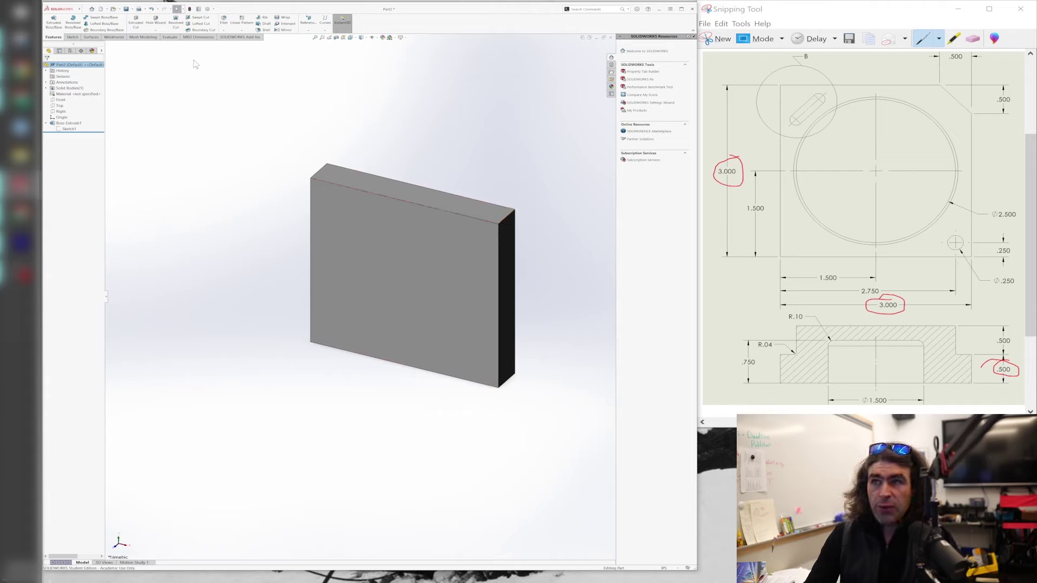
pyautogui.click(225, 31)
pyautogui.click(228, 43)
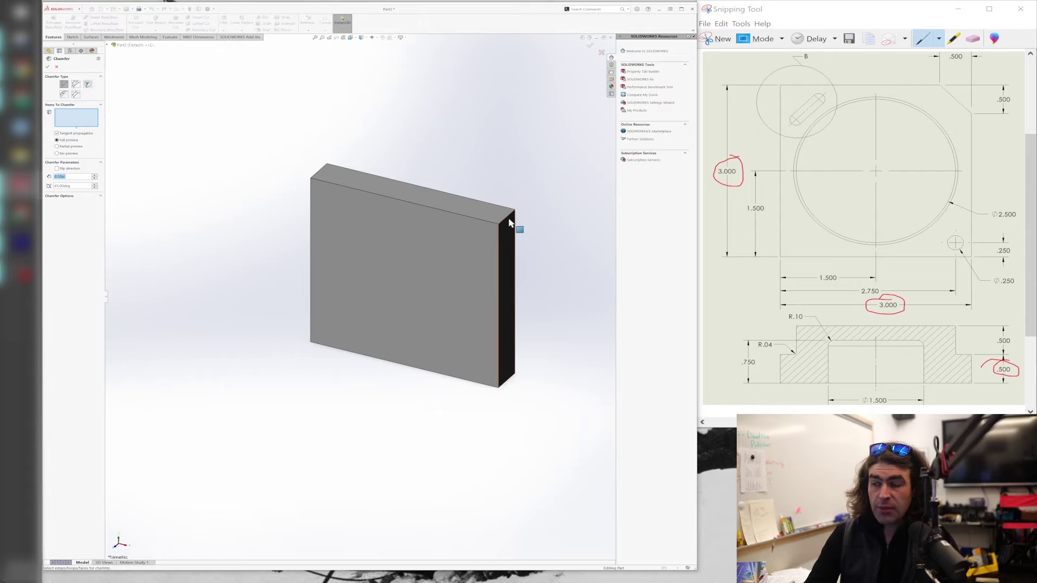
pyautogui.click(508, 220)
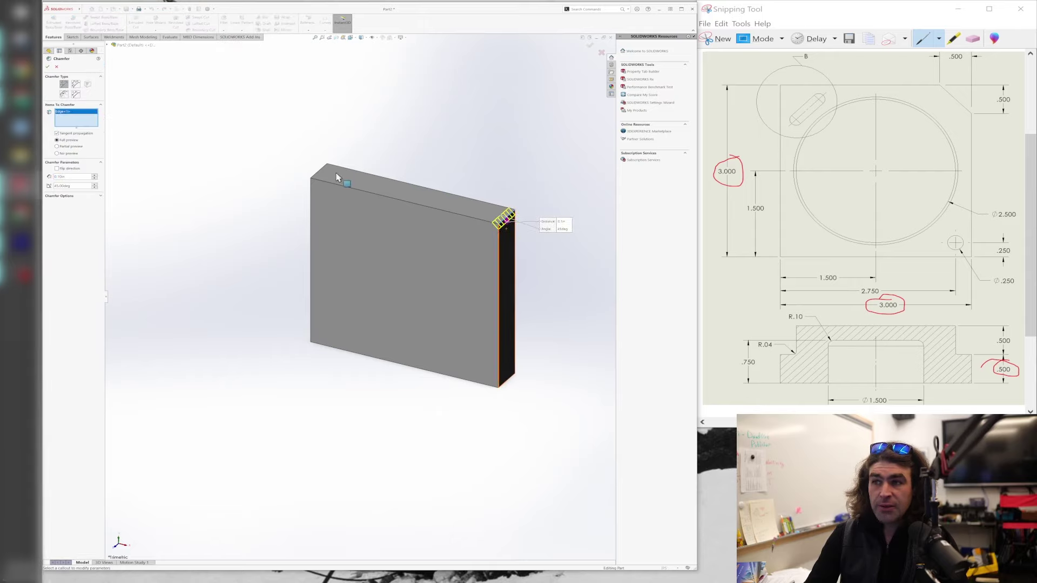
pyautogui.click(56, 66)
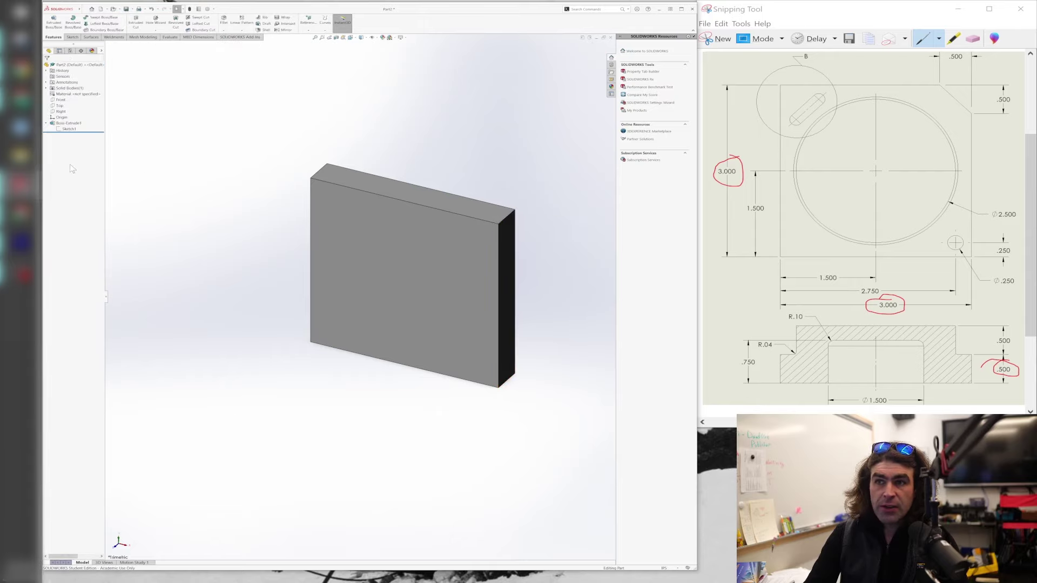
# Edit the base extrusion's sketch and add an equal-distance sketch chamfer of about 0.39 at the square's upper-right corner
pyautogui.click(69, 129)
pyautogui.click(73, 118)
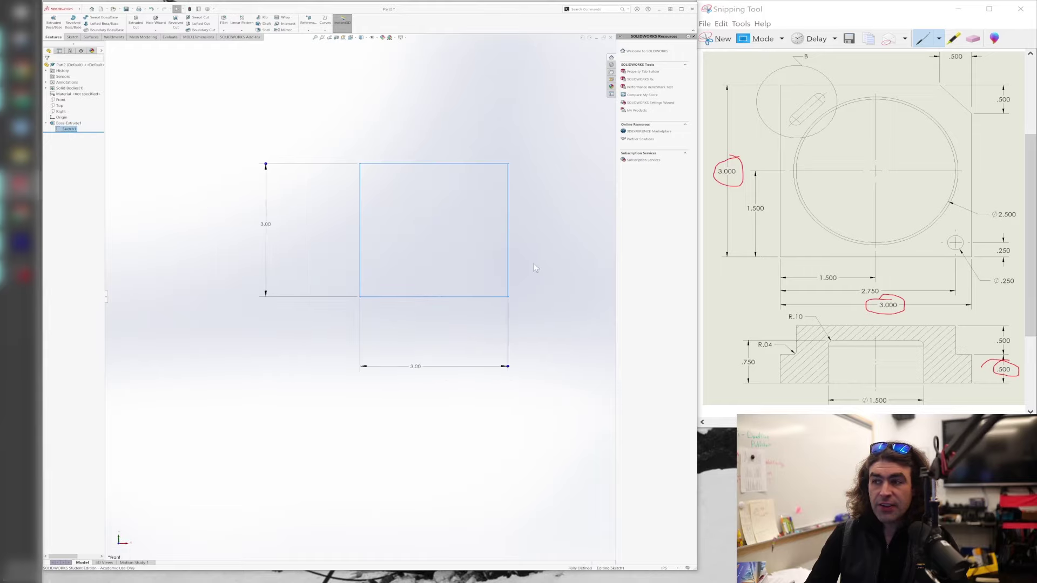
pyautogui.scroll(-5, 503, 180)
pyautogui.scroll(-3, 448, 244)
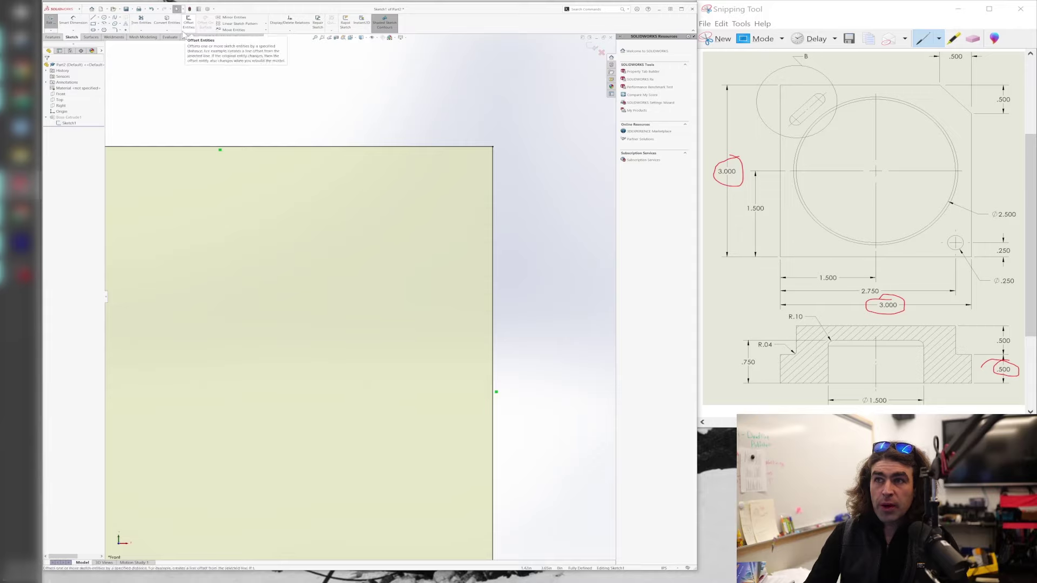
pyautogui.click(122, 31)
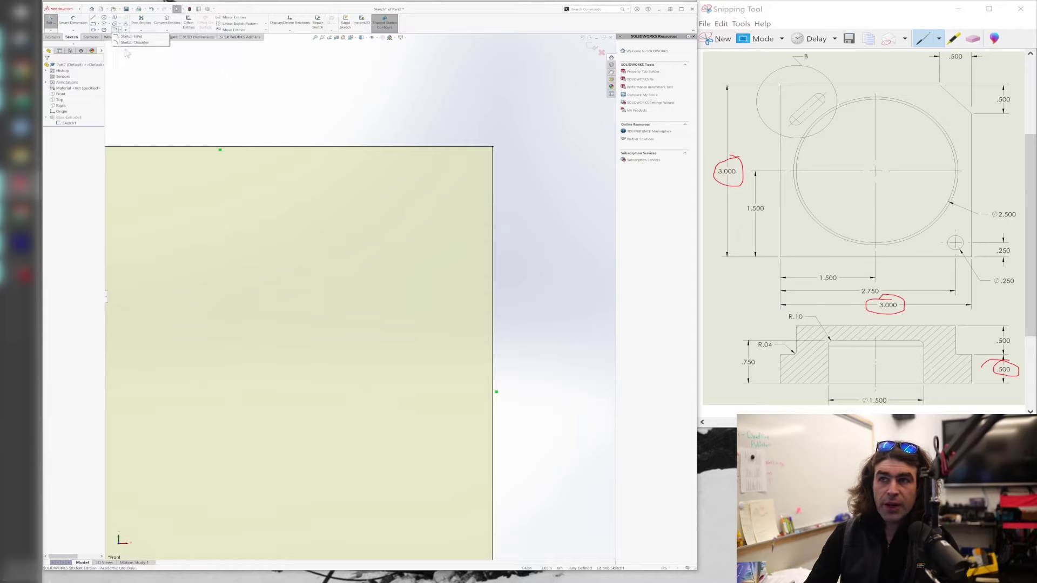
pyautogui.click(134, 43)
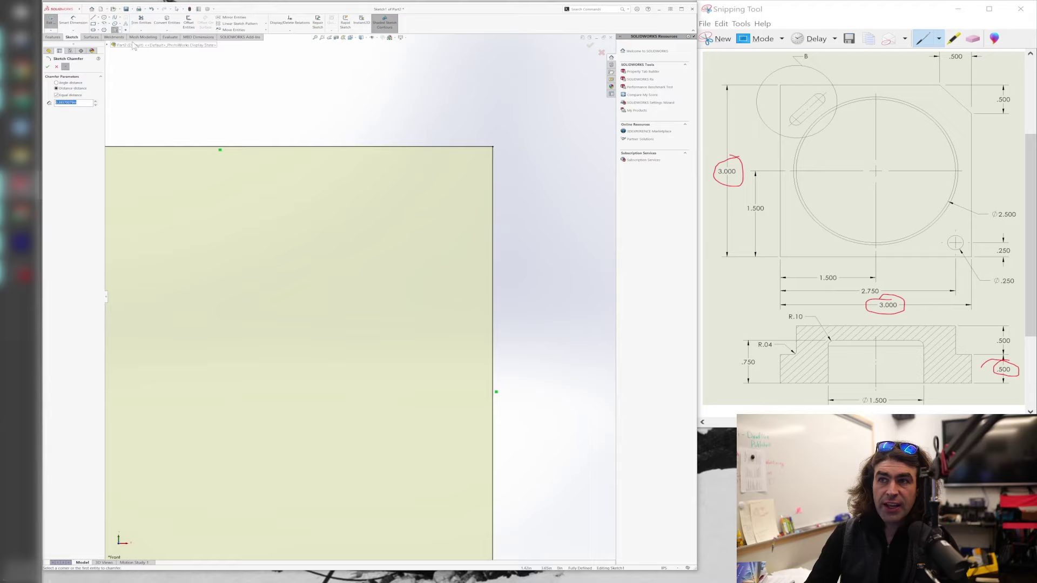
pyautogui.click(487, 147)
pyautogui.click(493, 158)
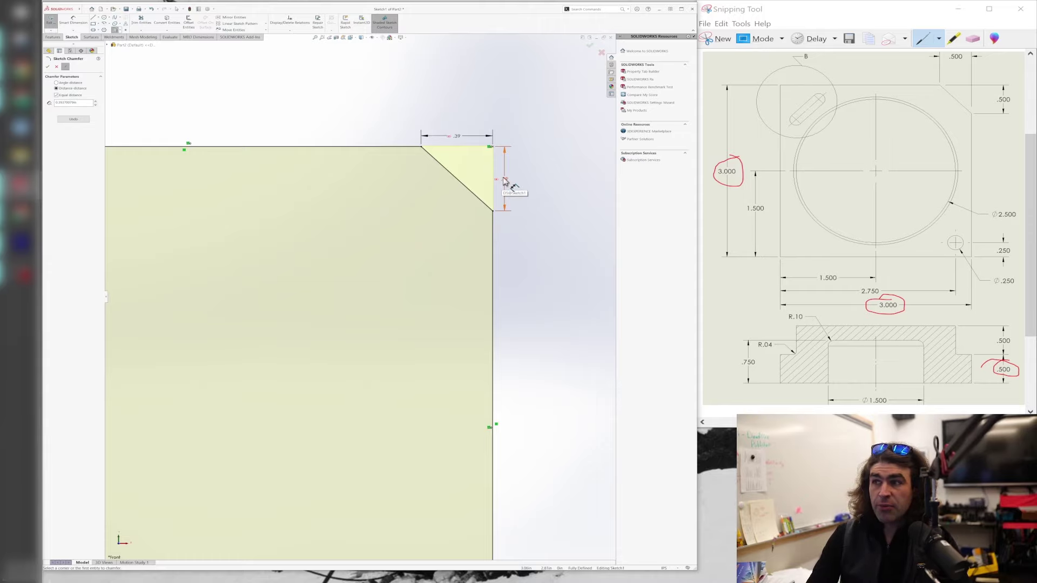
# Set the sketch chamfer's distance to 0.5, mark both matching .500 dimensions on the reference drawing, and finish the sketch
pyautogui.doubleClick(505, 181)
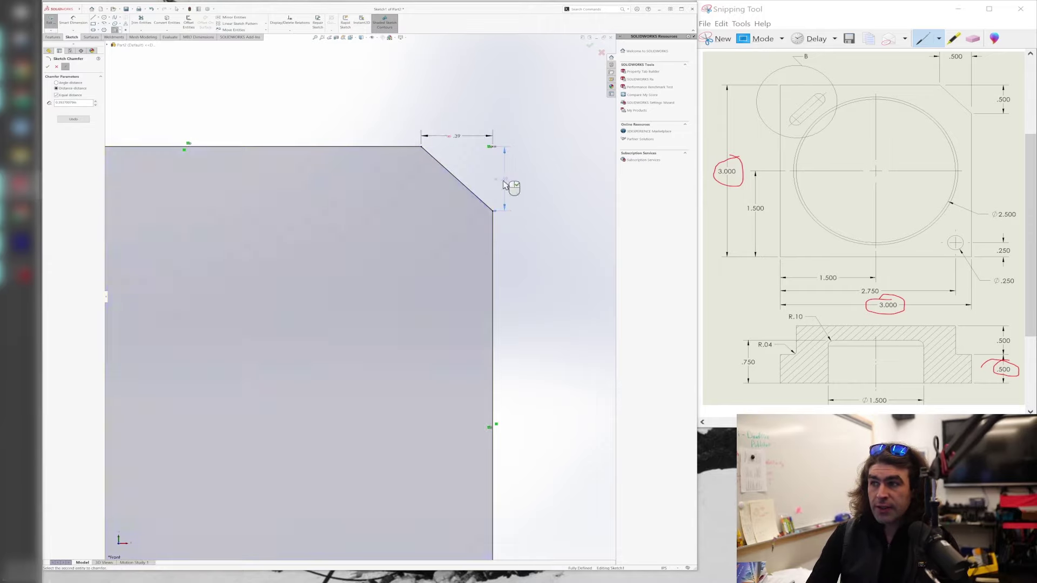
pyautogui.write('.5')
pyautogui.press('Return')
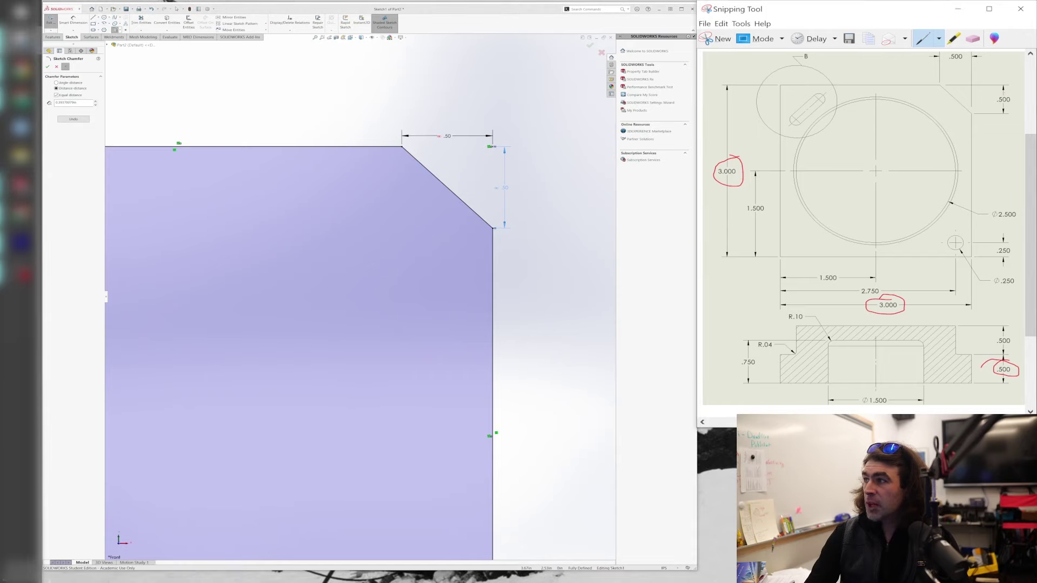
pyautogui.moveTo(1003, 89); pyautogui.dragTo(1005, 90)
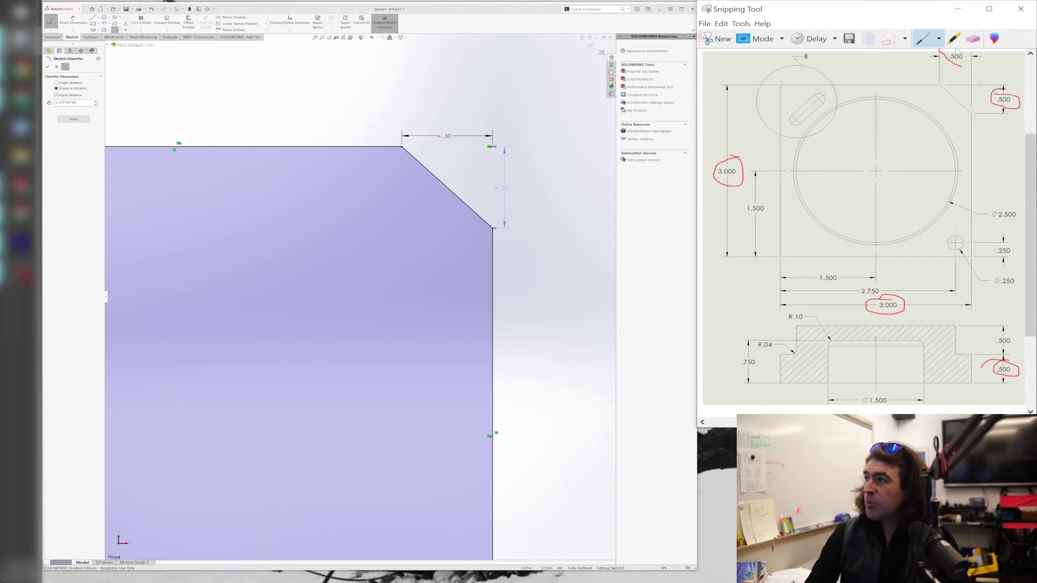
pyautogui.moveTo(957, 50); pyautogui.dragTo(970, 56)
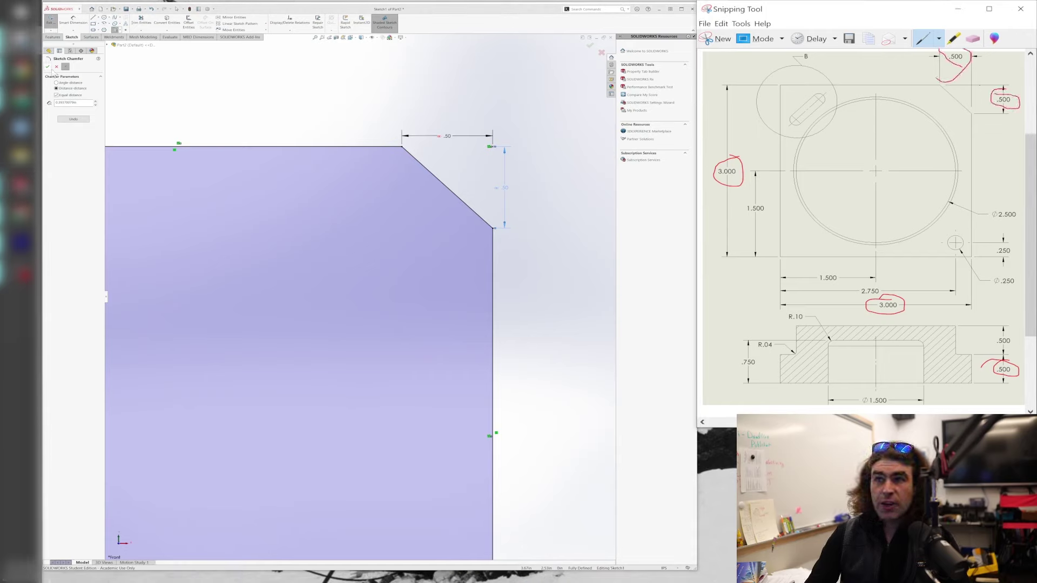
pyautogui.click(47, 67)
pyautogui.click(50, 20)
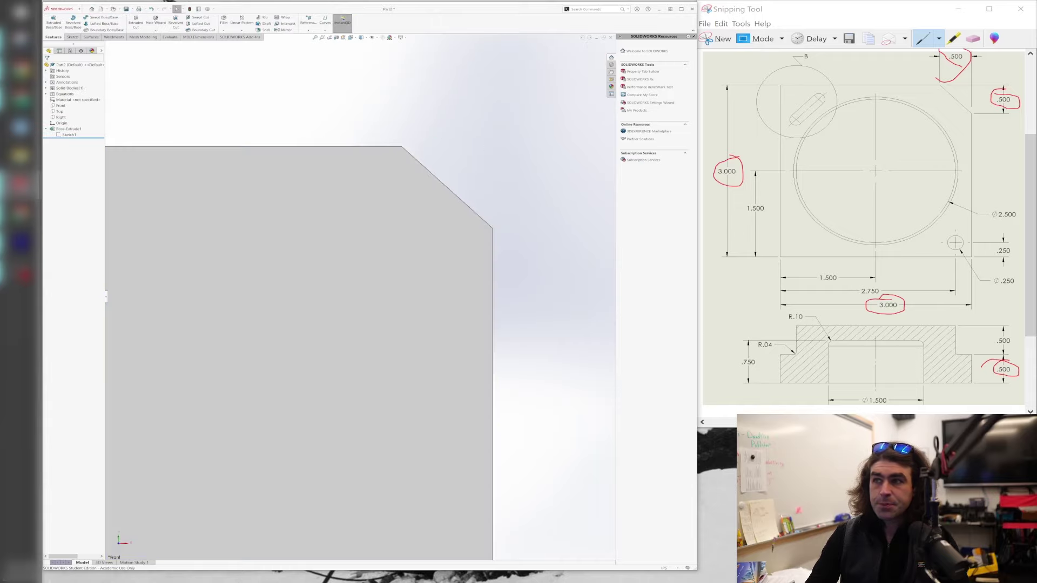
pyautogui.scroll(6, 448, 247)
pyautogui.moveTo(428, 254); pyautogui.dragTo(403, 282, button='middle')
pyautogui.scroll(-3, 330, 364)
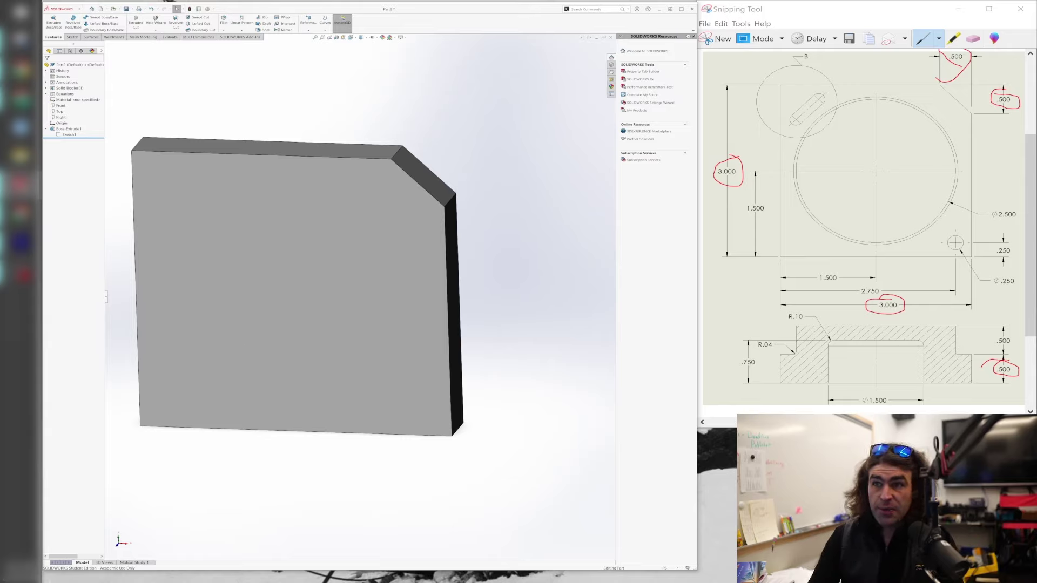
pyautogui.hotkey('alt', 'f')
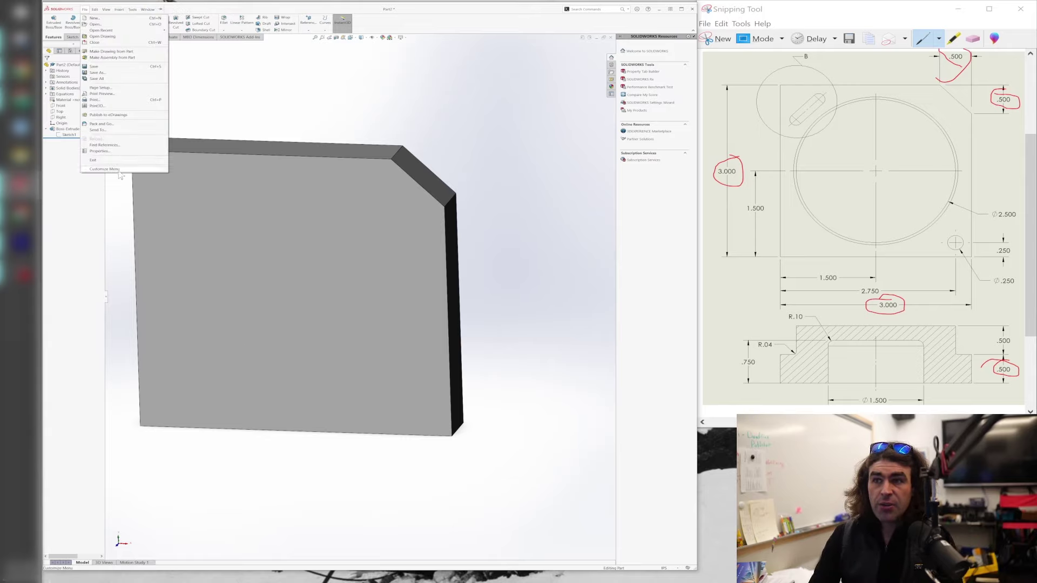
pyautogui.click(442, 98)
pyautogui.moveTo(352, 251); pyautogui.dragTo(352, 247, button='middle')
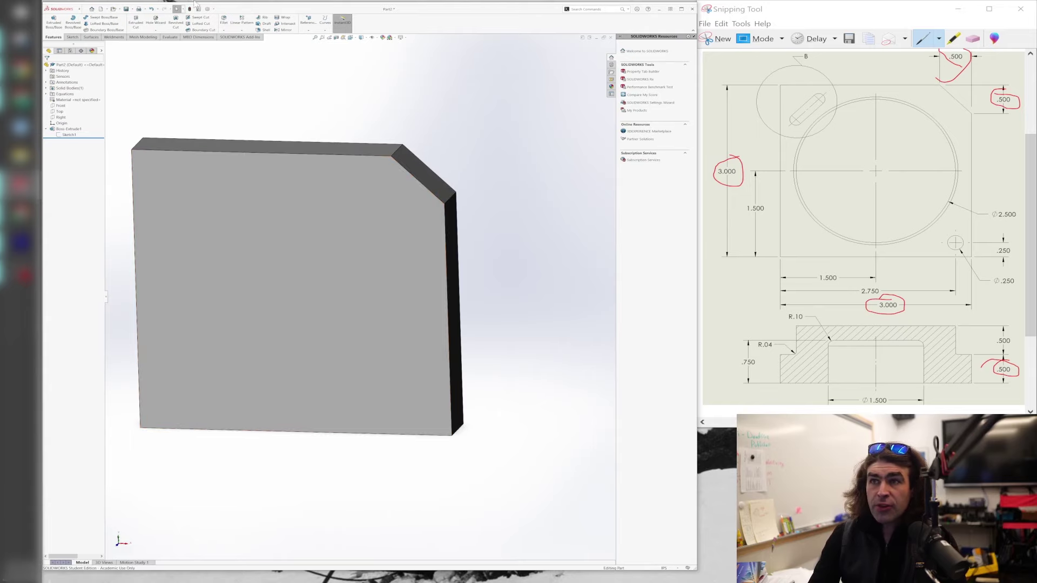
# Start an extruded boss on the plate's front face and sketch a circle about 2 in diameter near the face's middle
pyautogui.click(54, 24)
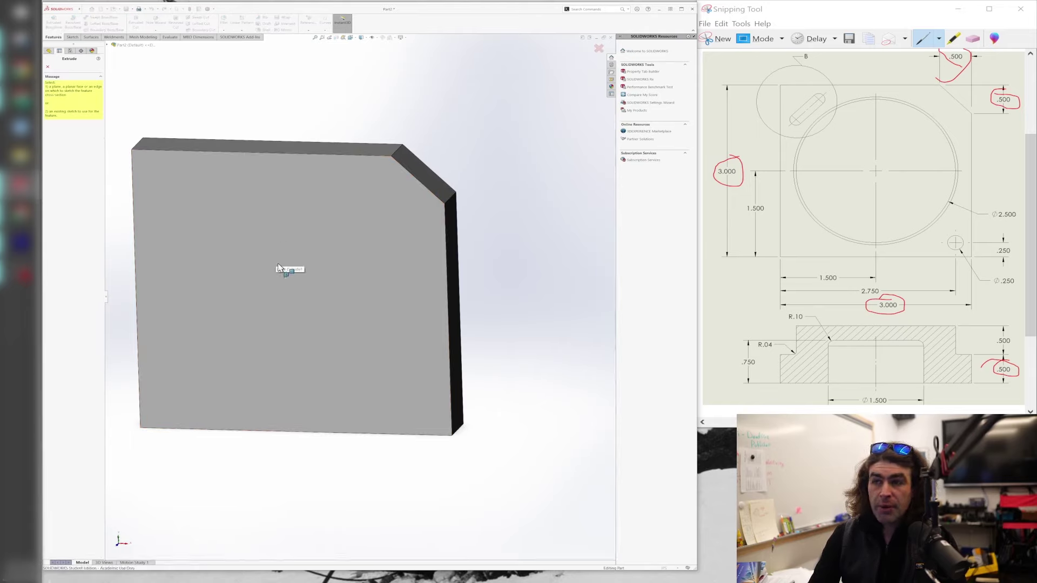
pyautogui.click(318, 282)
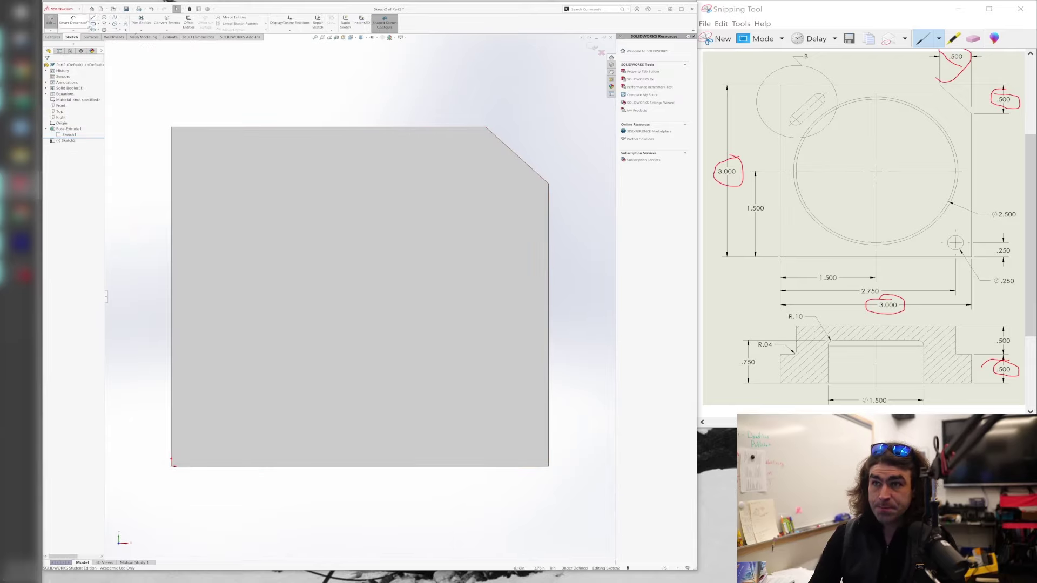
pyautogui.click(104, 17)
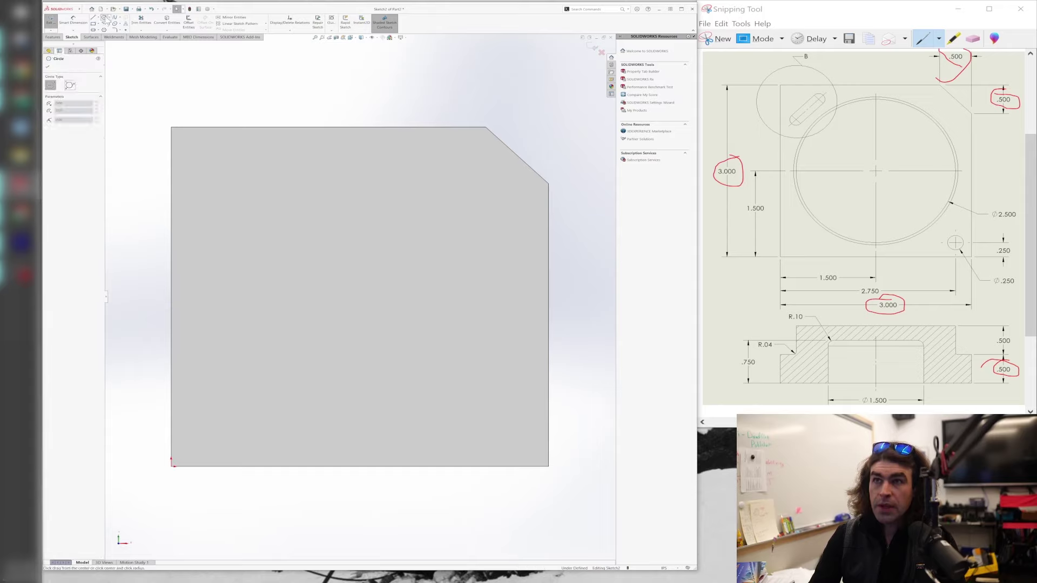
pyautogui.click(374, 305)
pyautogui.click(300, 215)
pyautogui.rightClick(417, 239)
pyautogui.click(431, 247)
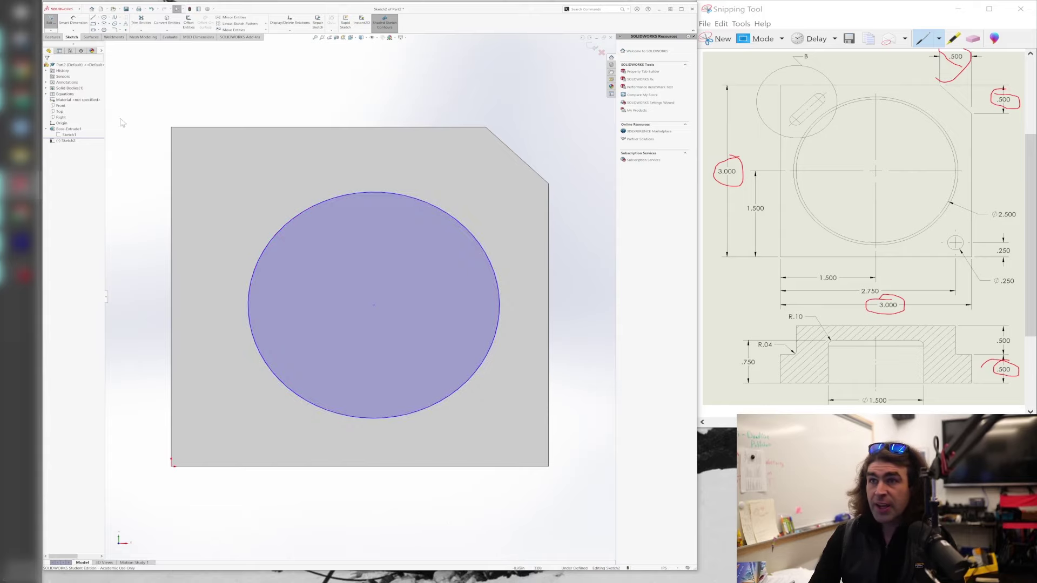
# Dimension the circle's center 1.5 from the plate's left edge and 1.5 from its bottom edge
pyautogui.click(73, 21)
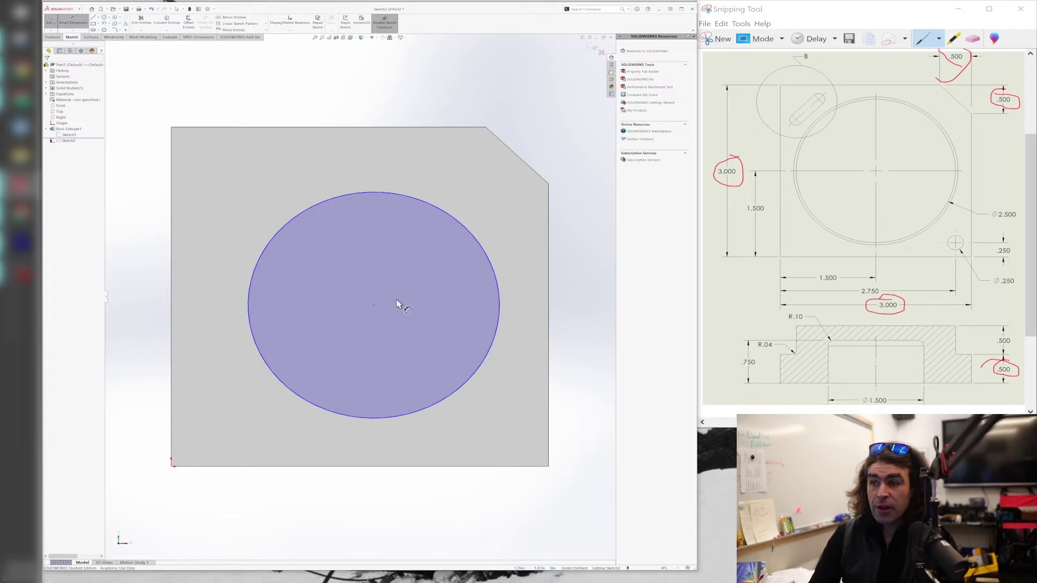
pyautogui.click(375, 306)
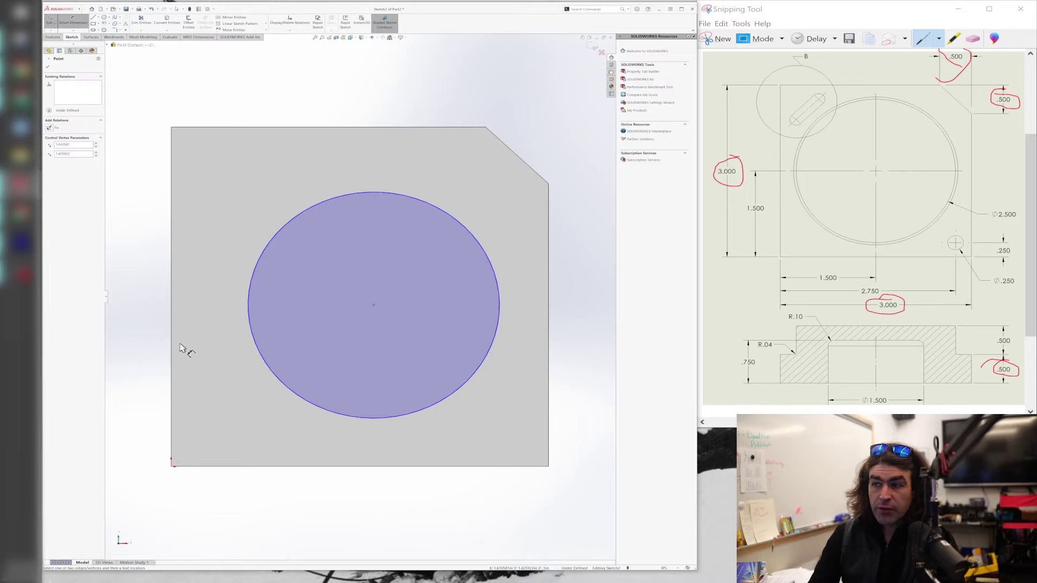
pyautogui.click(171, 299)
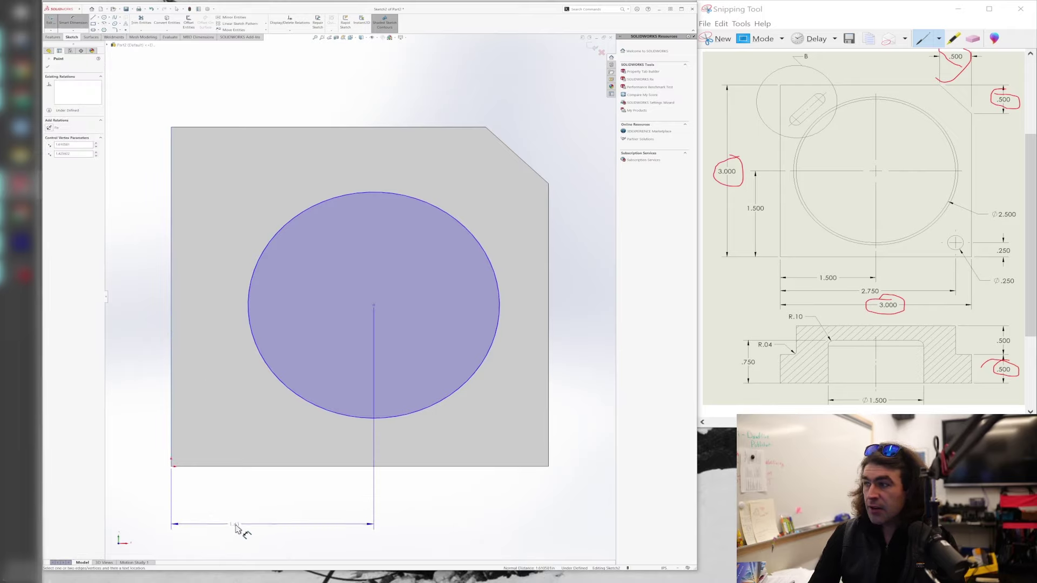
pyautogui.click(236, 522)
pyautogui.write('1.5')
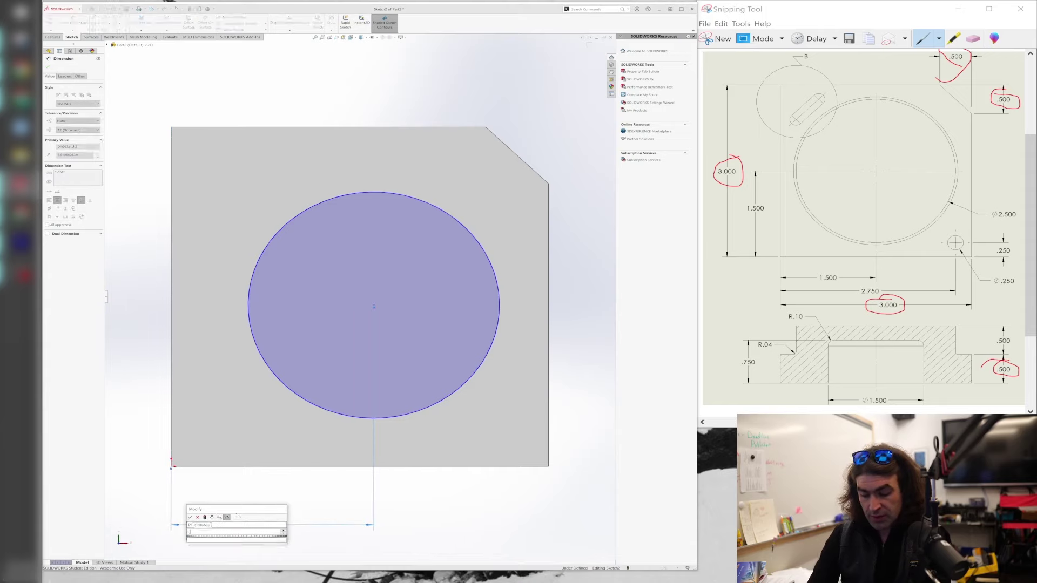
pyautogui.press('Return')
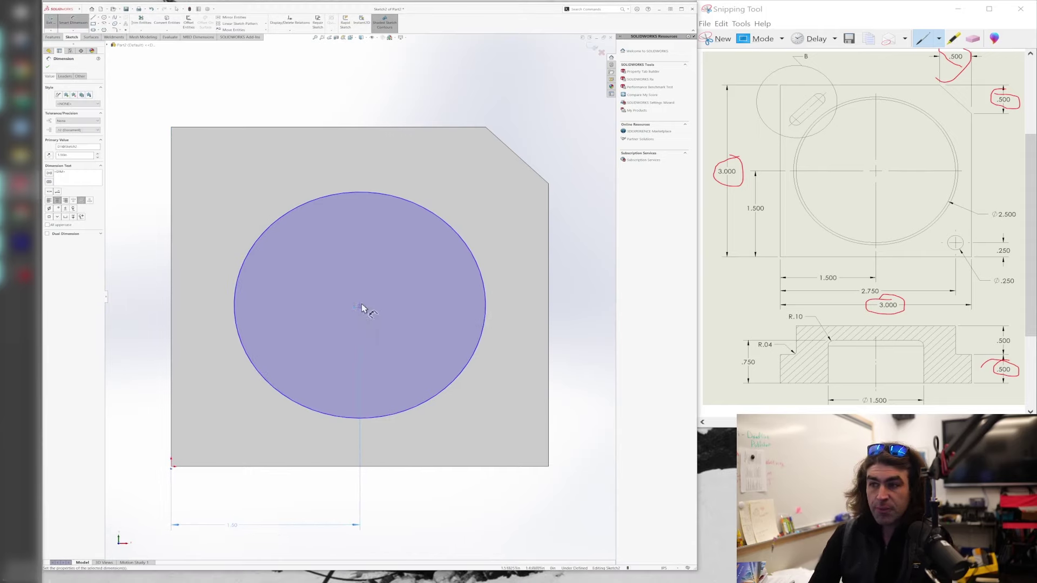
pyautogui.click(359, 306)
pyautogui.click(313, 468)
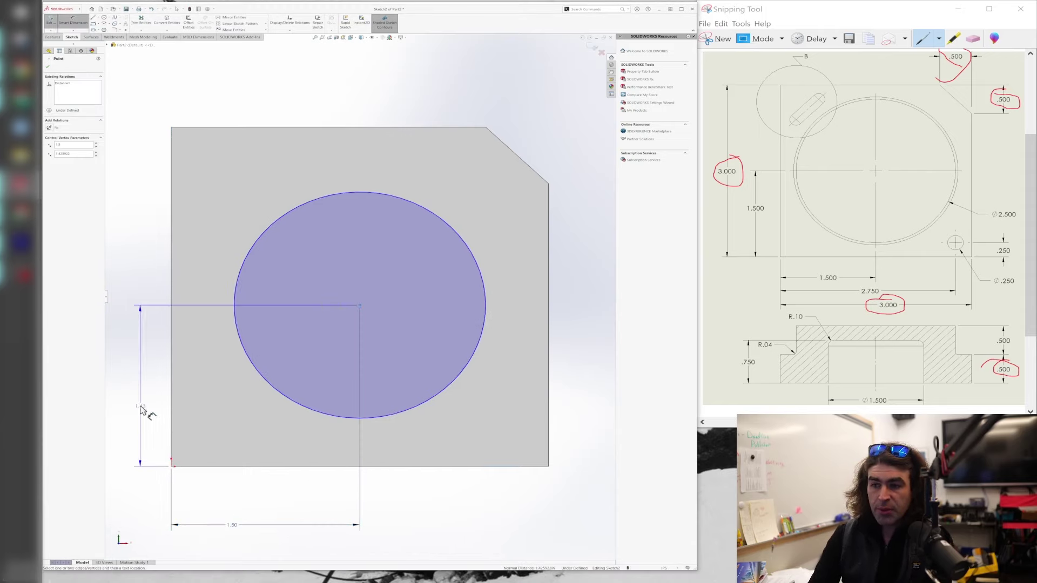
pyautogui.click(157, 442)
pyautogui.write('1.5')
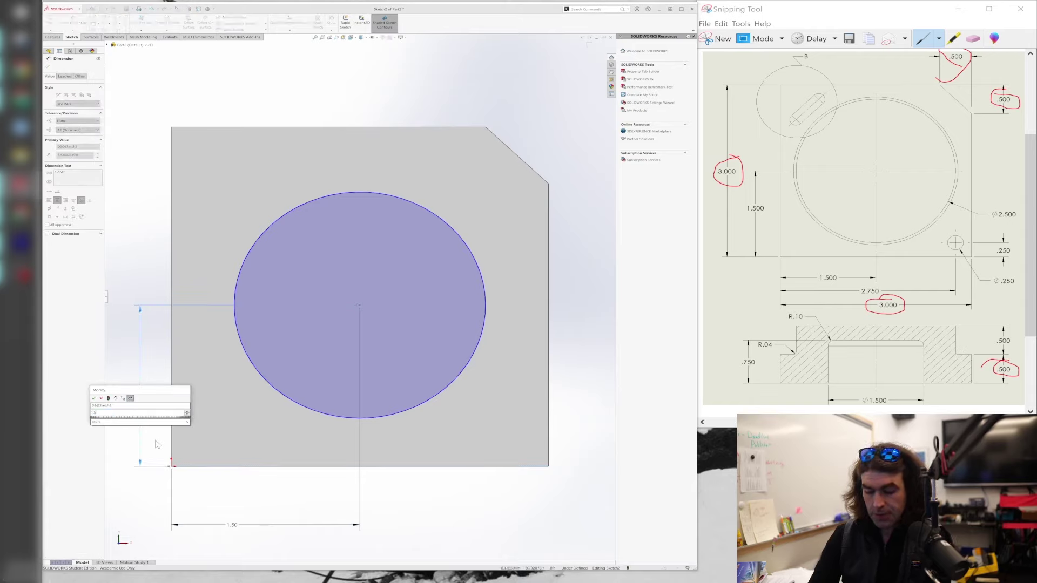
pyautogui.press('Return')
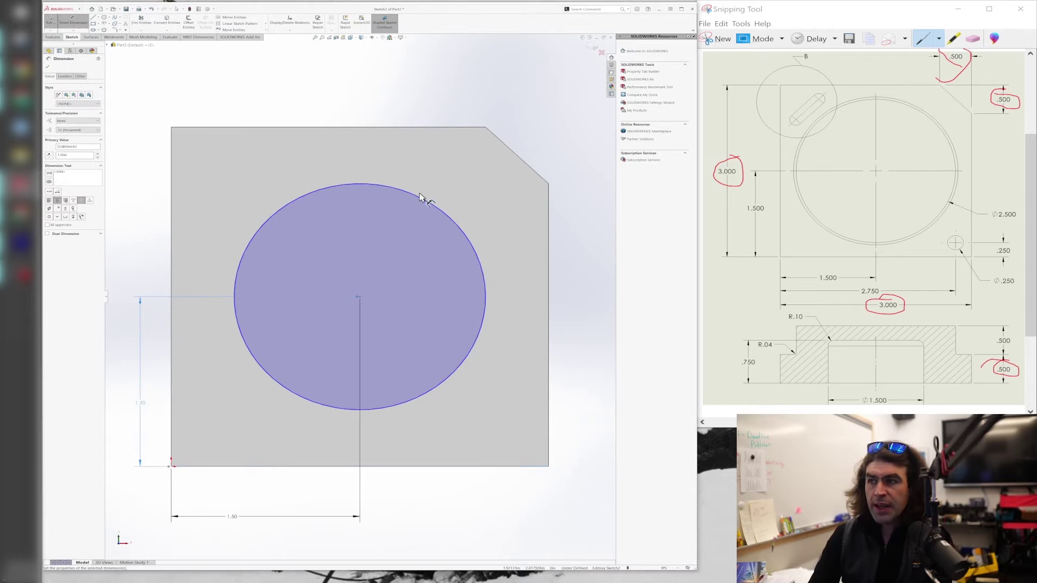
# Dimension the circle's diameter to 2.5 and mark the matching Ø2.500 and two 1.500 dimensions on the reference drawing
pyautogui.click(420, 196)
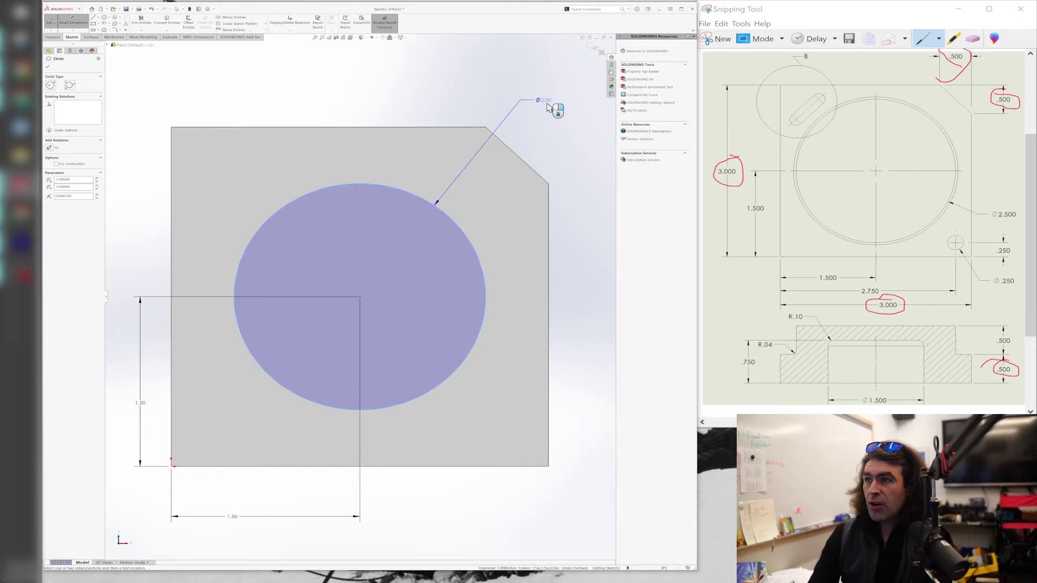
pyautogui.click(556, 104)
pyautogui.write('2.5')
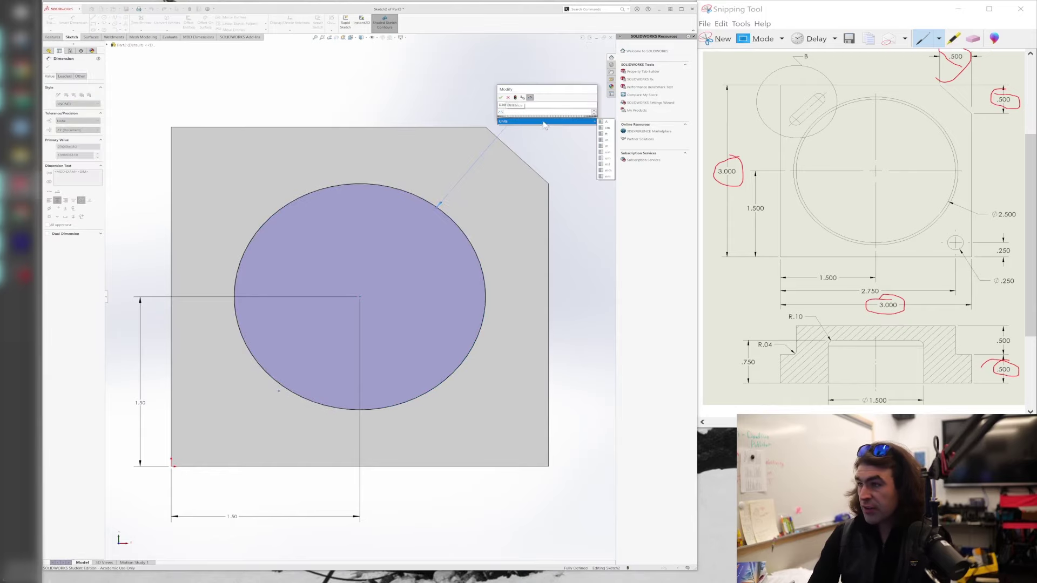
pyautogui.press('Return')
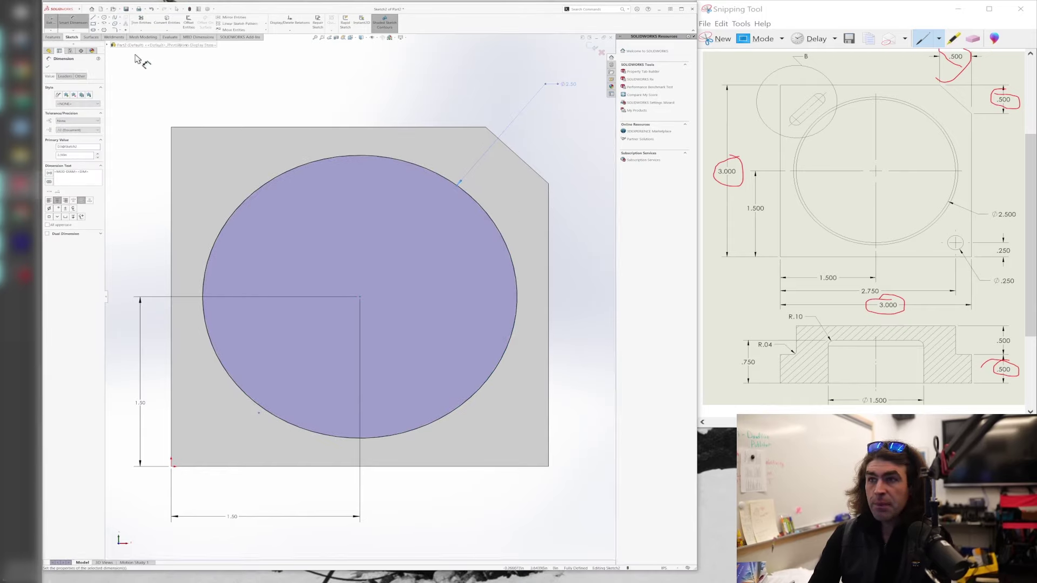
pyautogui.click(72, 22)
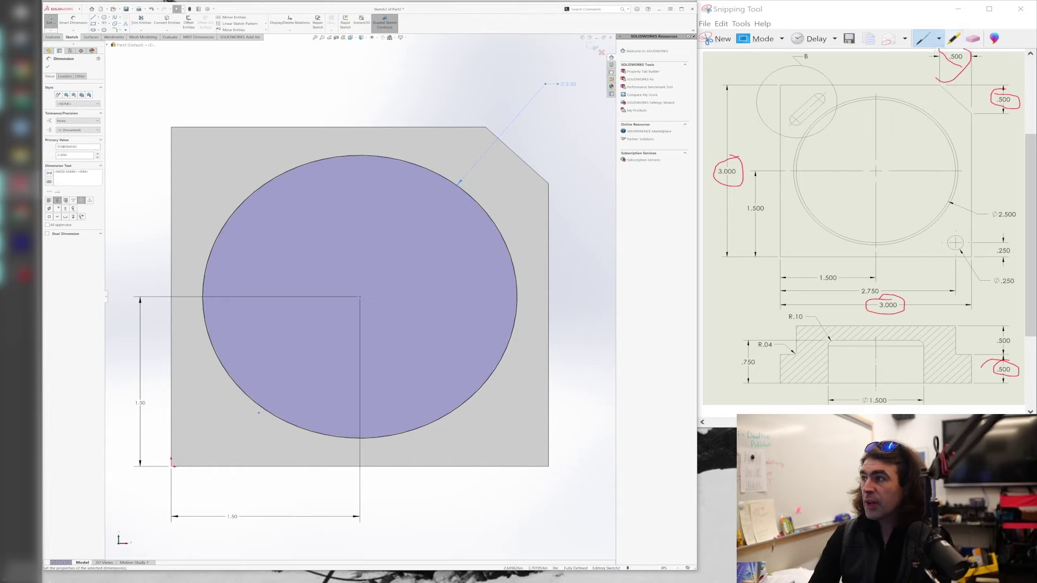
pyautogui.scroll(1, 864, 231)
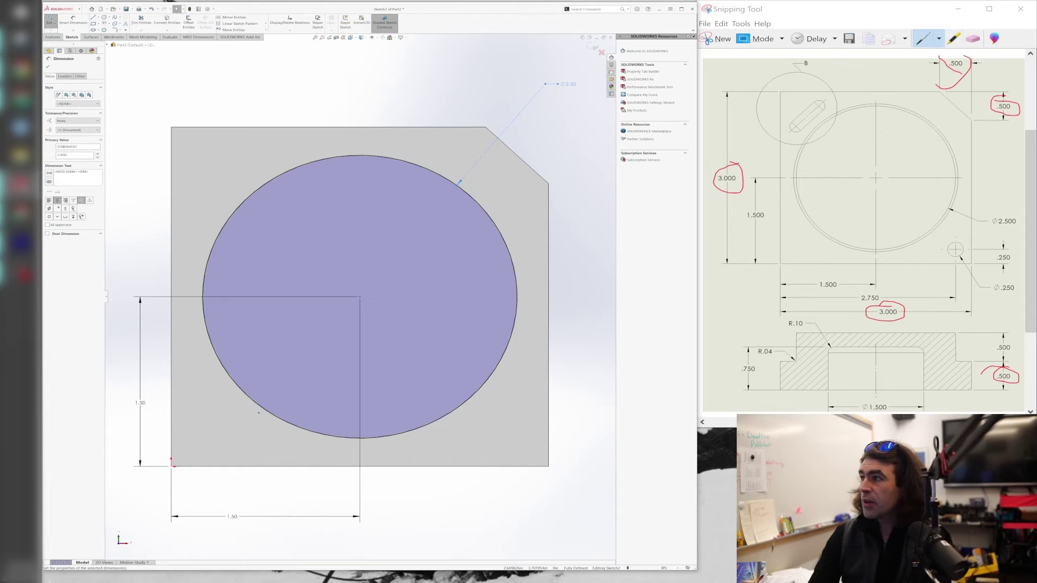
pyautogui.click(1004, 216)
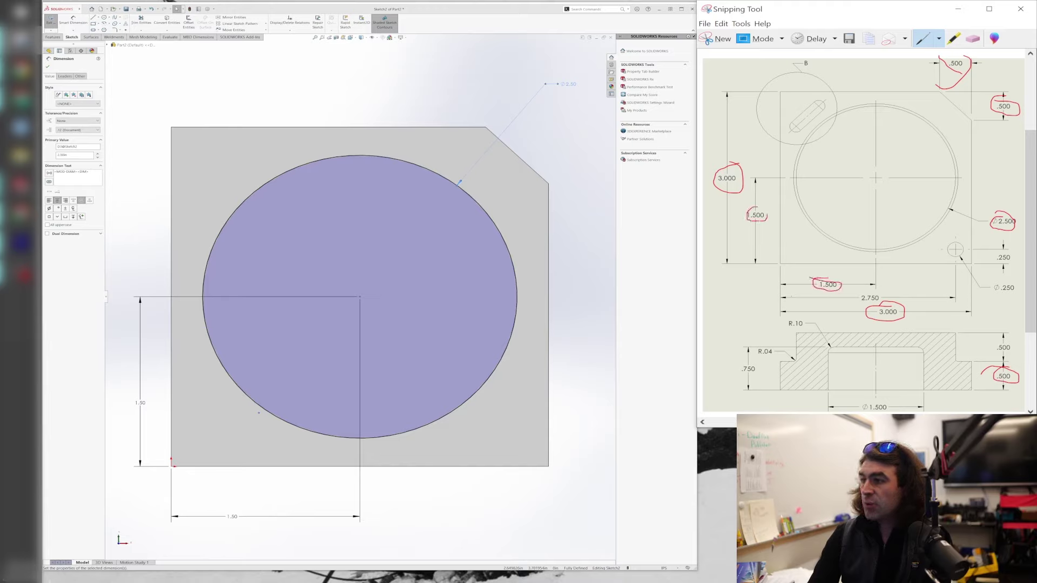
# Finish the circle sketch and extrude it outward from the plate by 0.5, merged with the base
pyautogui.click(50, 21)
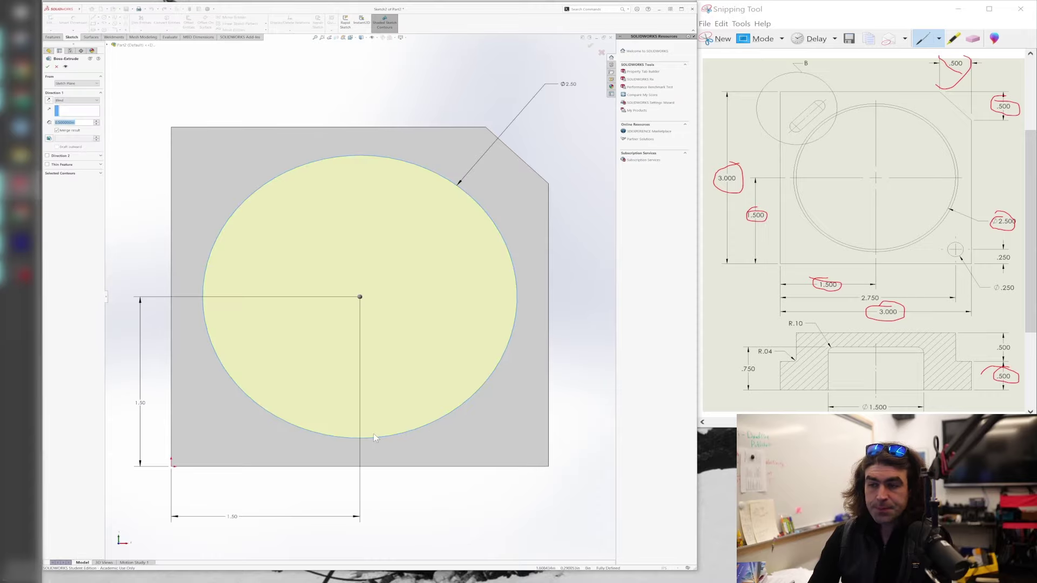
pyautogui.moveTo(373, 433); pyautogui.dragTo(317, 351, button='middle')
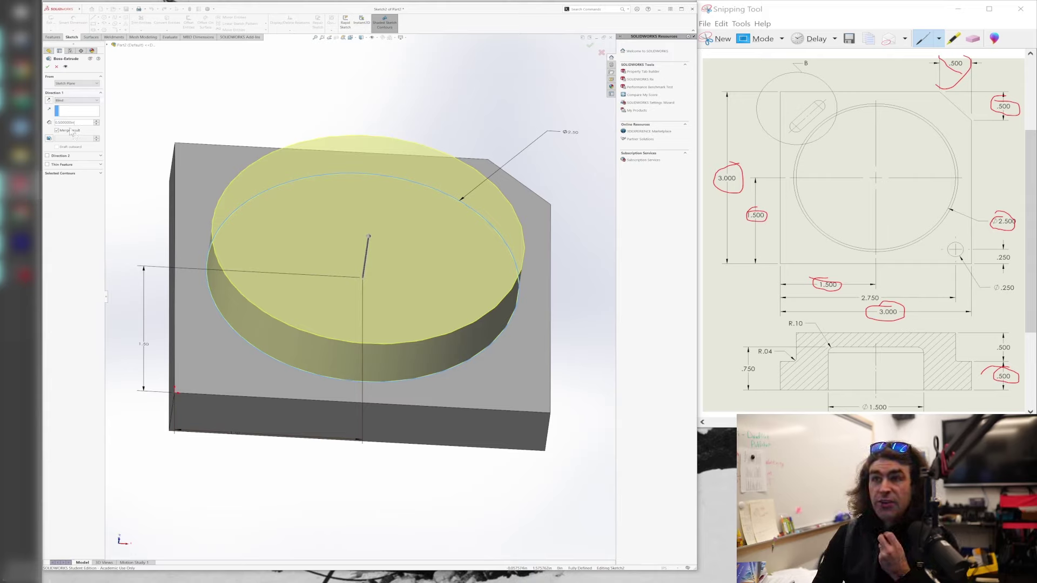
pyautogui.click(48, 67)
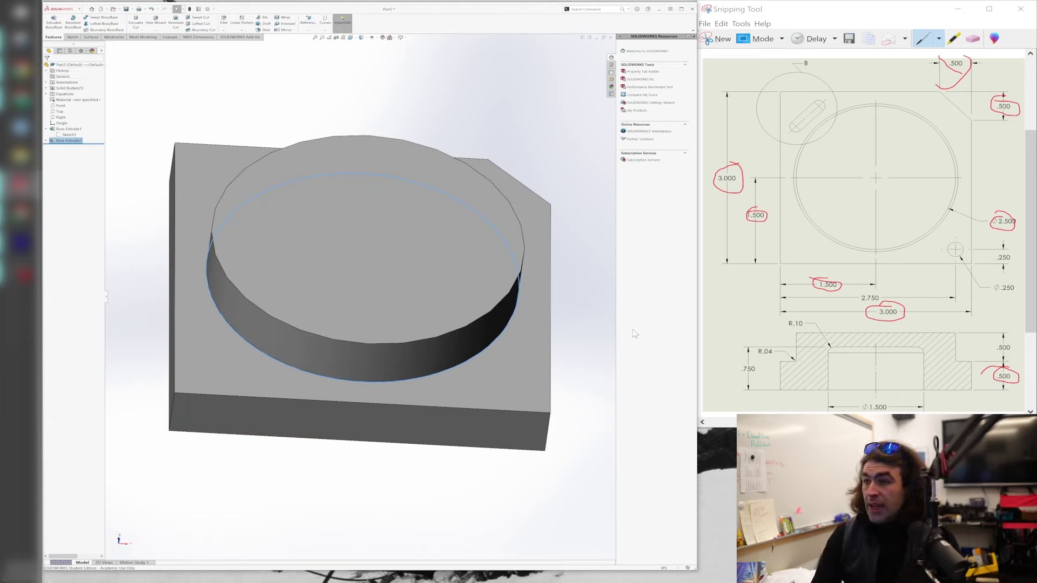
# Start an extruded cut with its sketch on the plate's flat back face, opposite the round boss
pyautogui.moveTo(589, 319); pyautogui.dragTo(594, 347, button='middle')
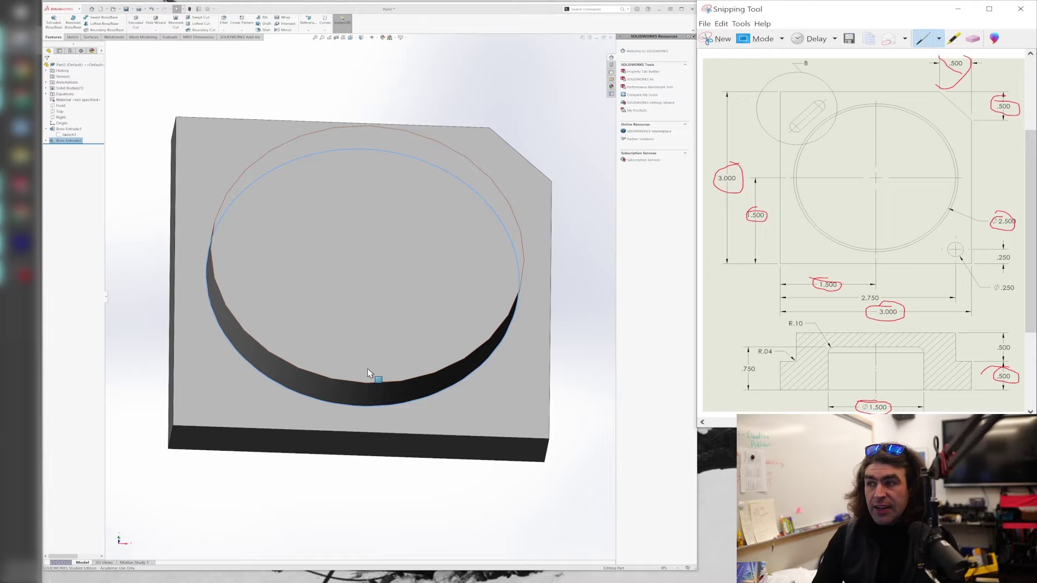
pyautogui.moveTo(367, 373); pyautogui.dragTo(369, 403, button='middle')
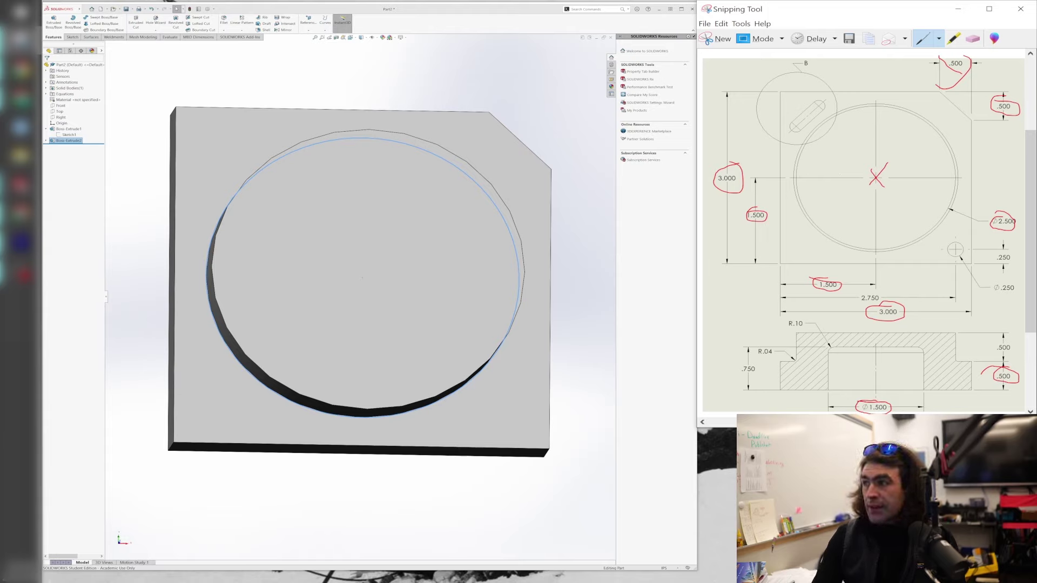
pyautogui.moveTo(377, 460)
pyautogui.mouseDown(button='middle')
pyautogui.moveTo(361, 382)
pyautogui.moveTo(393, 264)
pyautogui.moveTo(384, 215)
pyautogui.moveTo(327, 319)
pyautogui.mouseUp(button='middle')
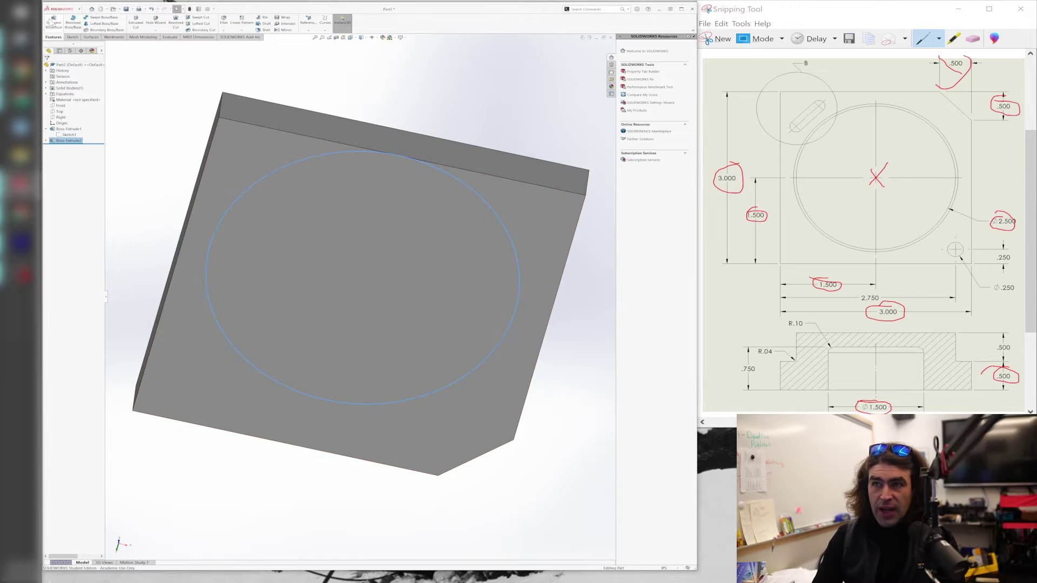
pyautogui.click(136, 23)
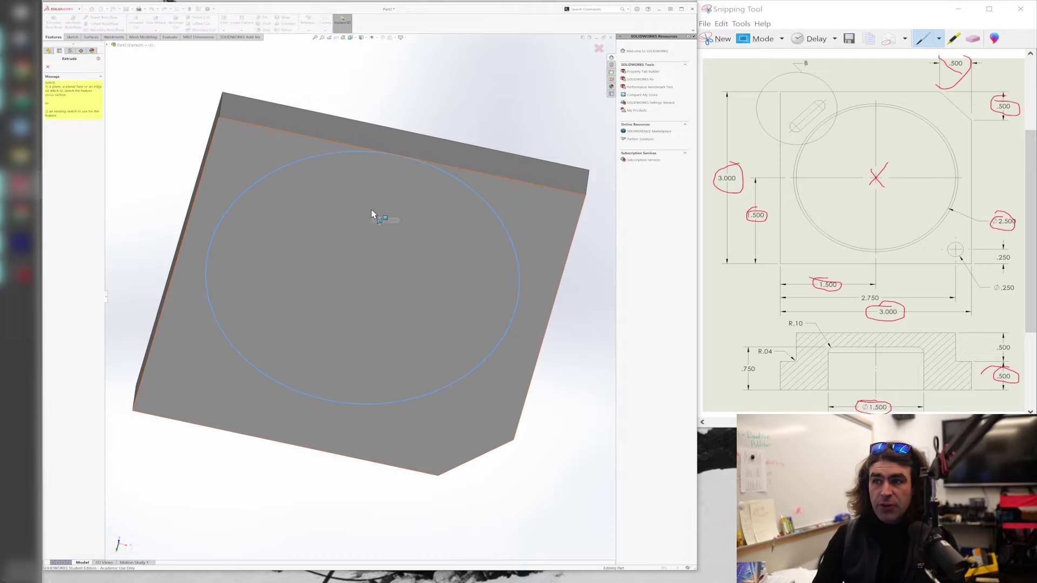
pyautogui.moveTo(371, 215)
pyautogui.mouseDown(button='middle')
pyautogui.moveTo(338, 318)
pyautogui.moveTo(349, 202)
pyautogui.moveTo(339, 281)
pyautogui.mouseUp(button='middle')
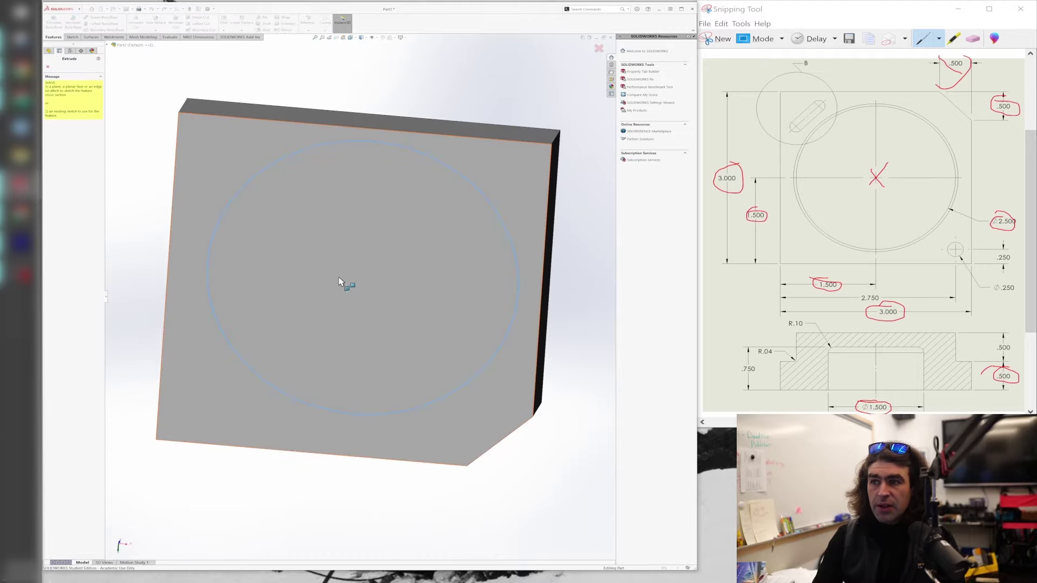
pyautogui.click(372, 252)
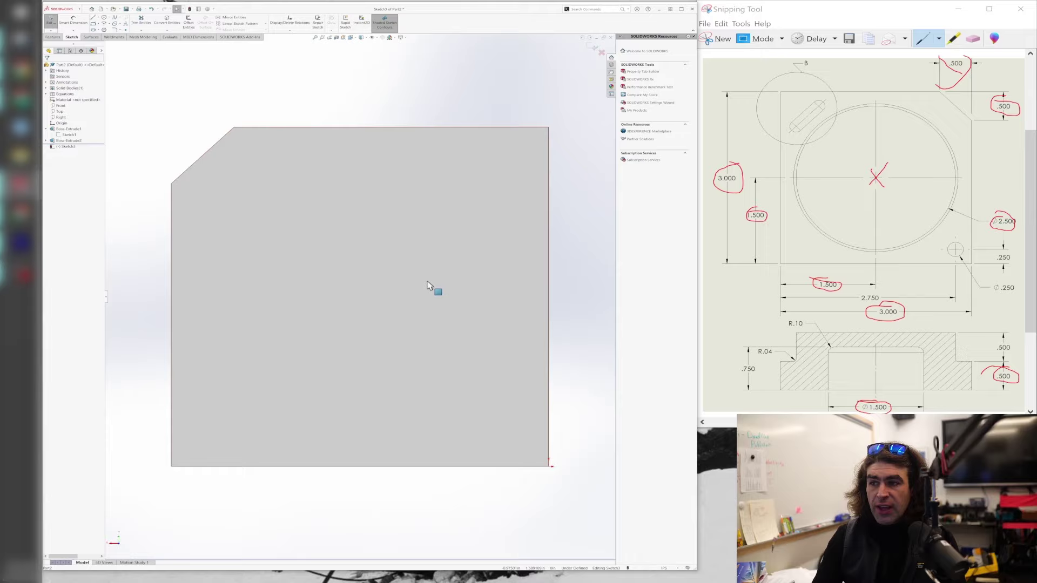
pyautogui.moveTo(440, 313)
pyautogui.mouseDown(button='middle')
pyautogui.moveTo(347, 319)
pyautogui.moveTo(280, 343)
pyautogui.moveTo(364, 301)
pyautogui.moveTo(422, 291)
pyautogui.mouseUp(button='middle')
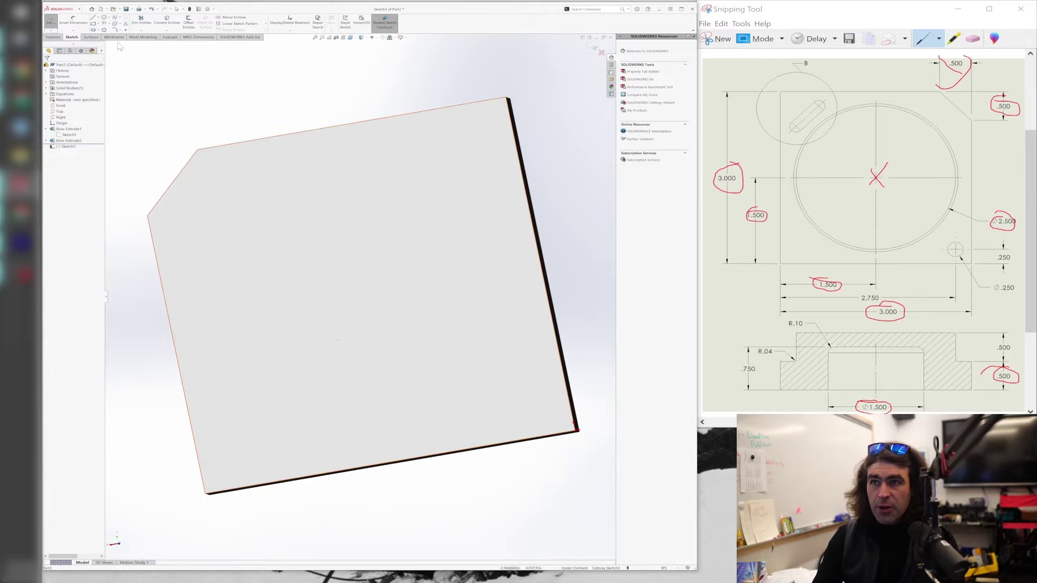
pyautogui.moveTo(516, 263); pyautogui.dragTo(506, 271, button='middle')
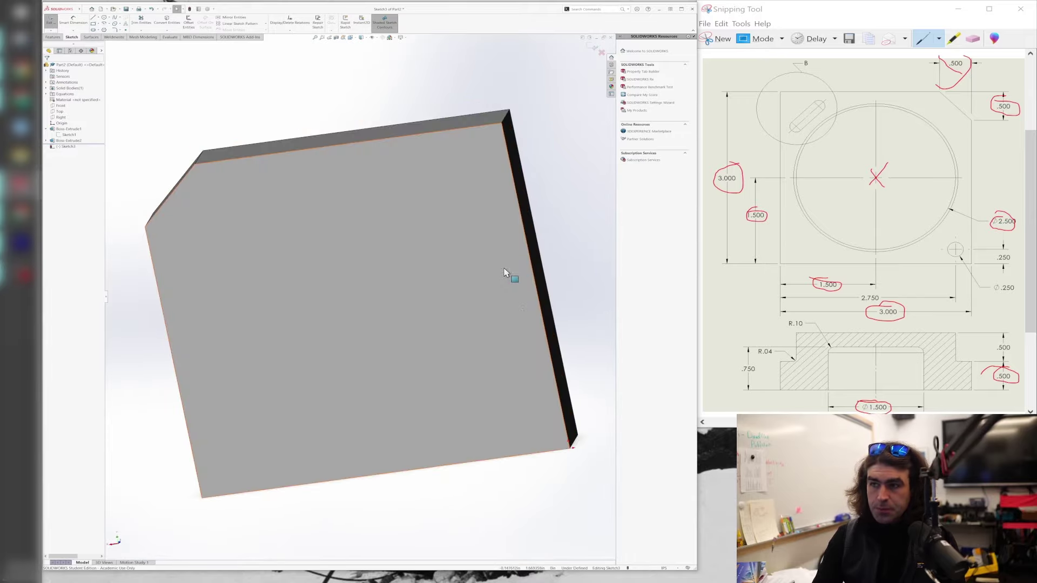
# Make the round boss's circle sketch visible as a reference for locating the bore
pyautogui.click(46, 142)
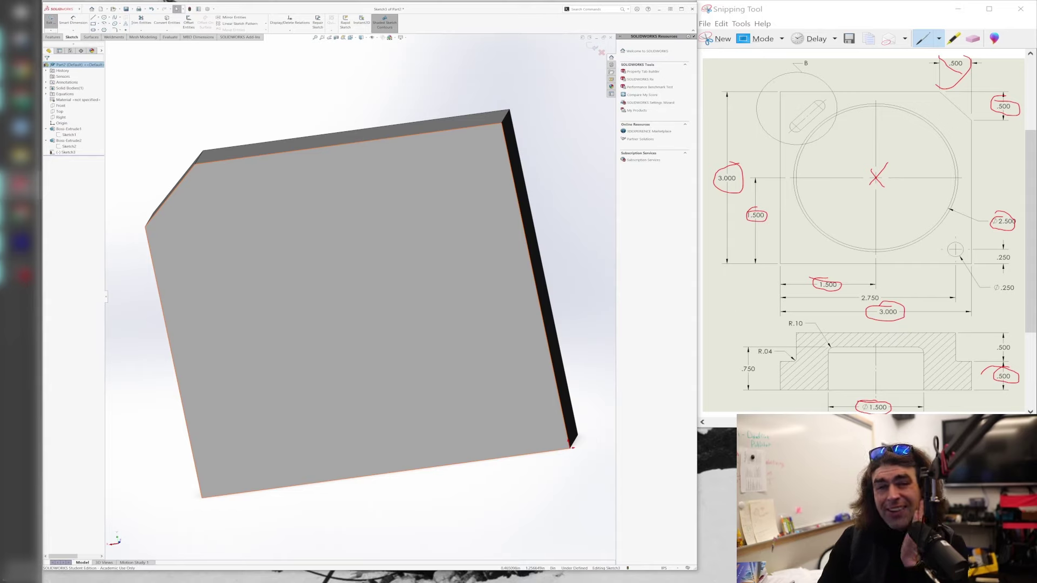
pyautogui.click(67, 146)
pyautogui.moveTo(329, 199); pyautogui.dragTo(308, 297, button='middle')
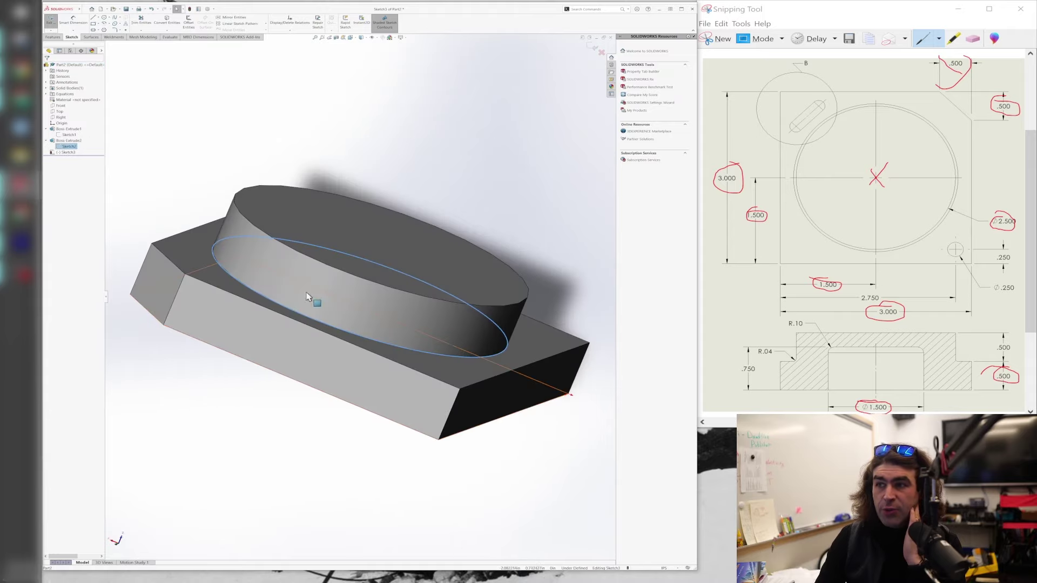
pyautogui.moveTo(277, 364)
pyautogui.mouseDown(button='middle')
pyautogui.moveTo(293, 259)
pyautogui.moveTo(281, 241)
pyautogui.mouseUp(button='middle')
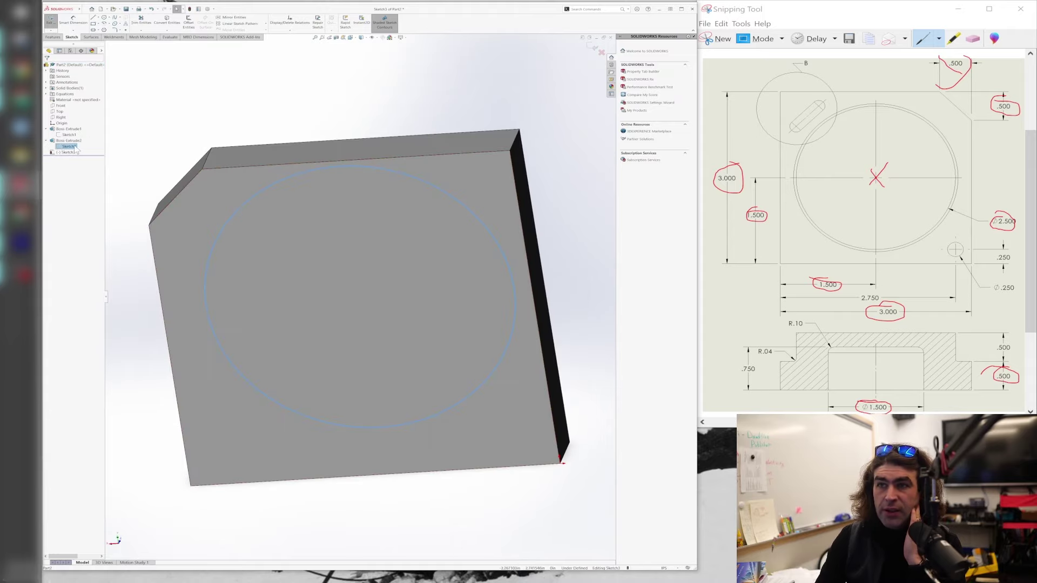
pyautogui.rightClick(76, 148)
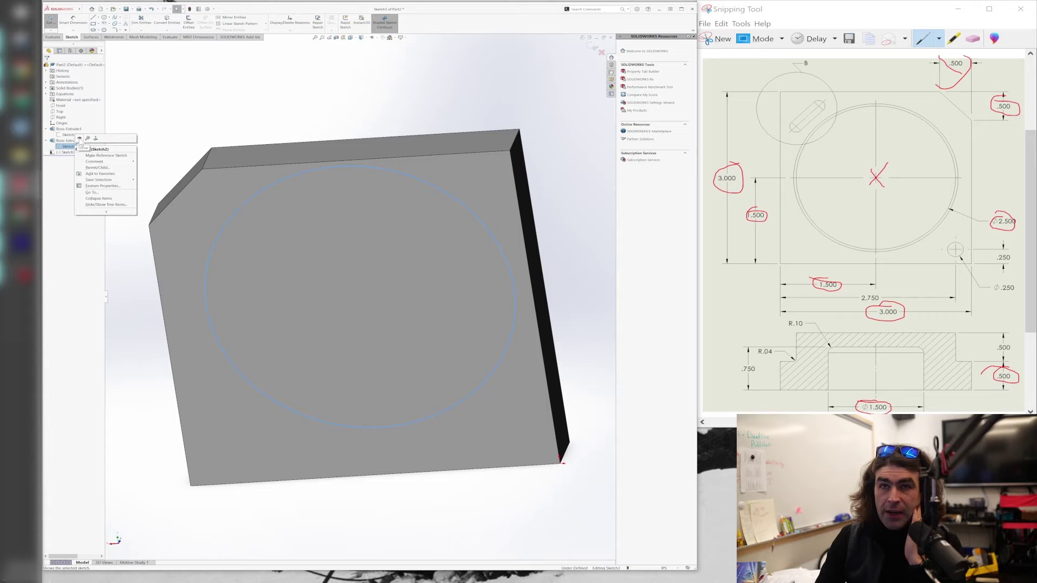
pyautogui.click(79, 139)
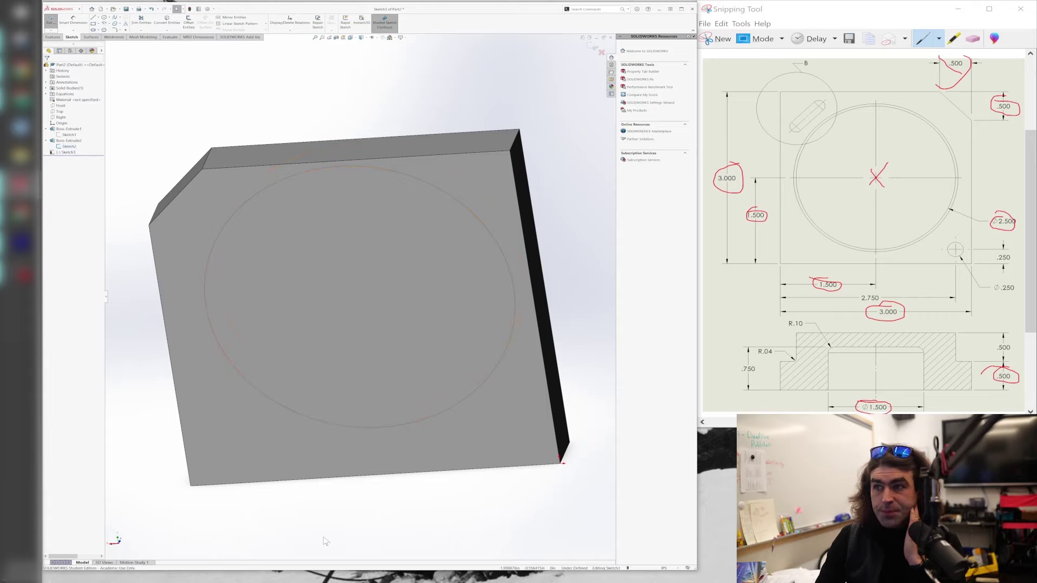
pyautogui.moveTo(324, 486); pyautogui.dragTo(338, 496, button='middle')
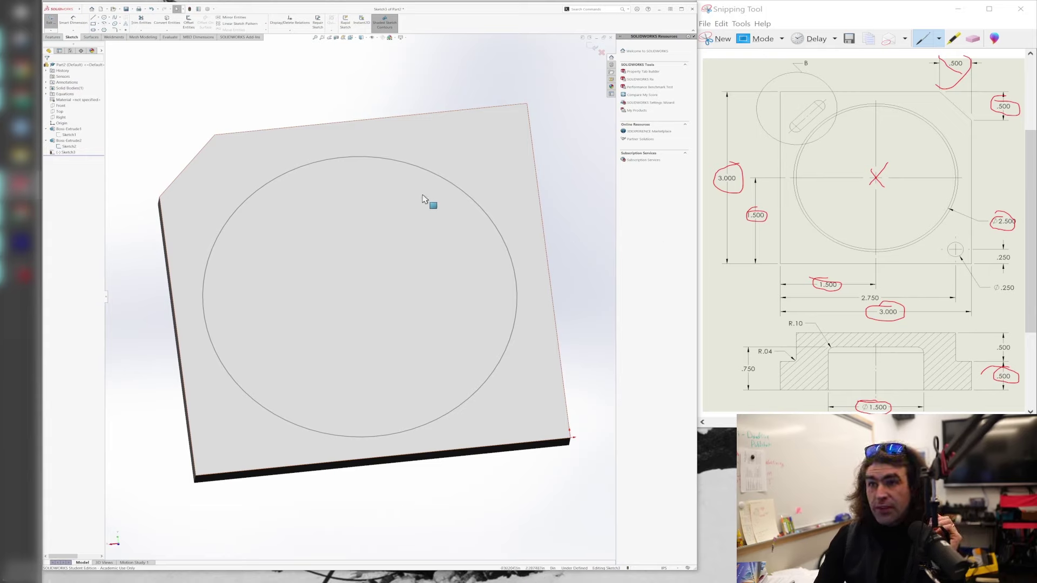
# Sketch a circle about 1.46 in diameter on the back face, centred on the boss's circle
pyautogui.click(104, 17)
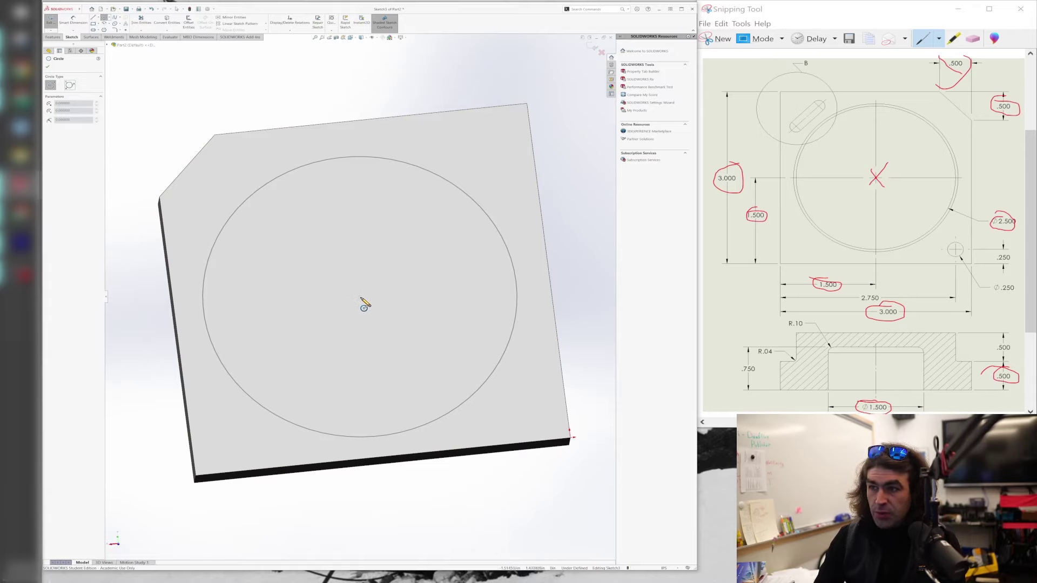
pyautogui.hotkey('ctrl', '1')
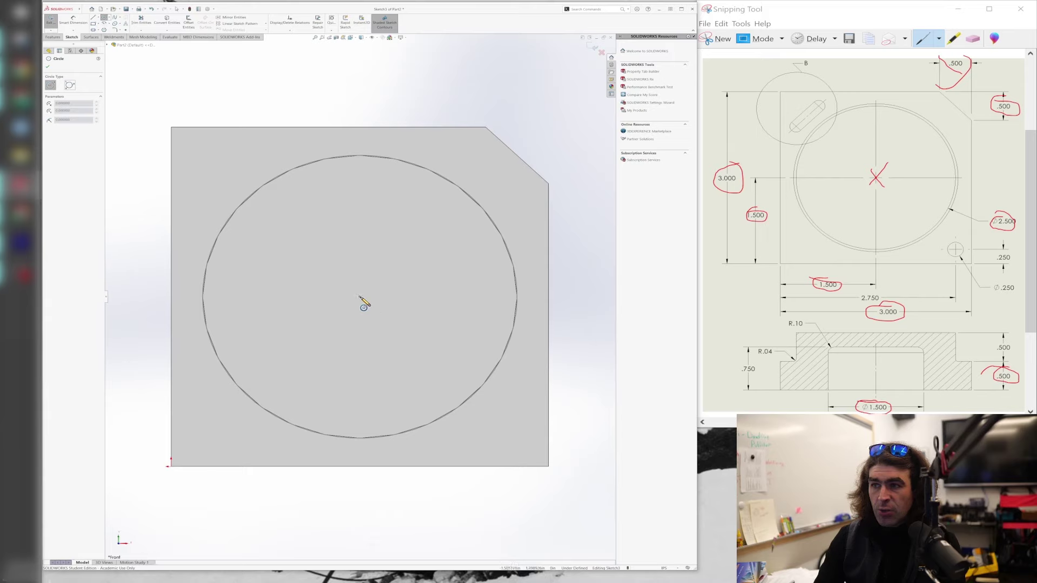
pyautogui.click(360, 298)
pyautogui.click(358, 215)
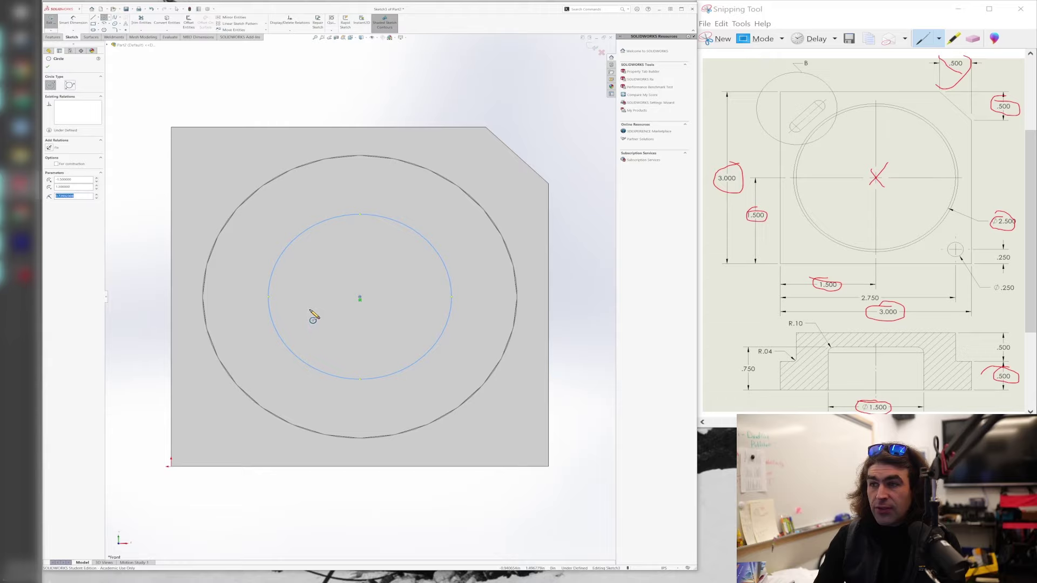
# Dimension the bore circle's diameter to 1.5
pyautogui.moveTo(443, 355)
pyautogui.mouseDown(button='middle')
pyautogui.moveTo(432, 281)
pyautogui.moveTo(344, 359)
pyautogui.mouseUp(button='middle')
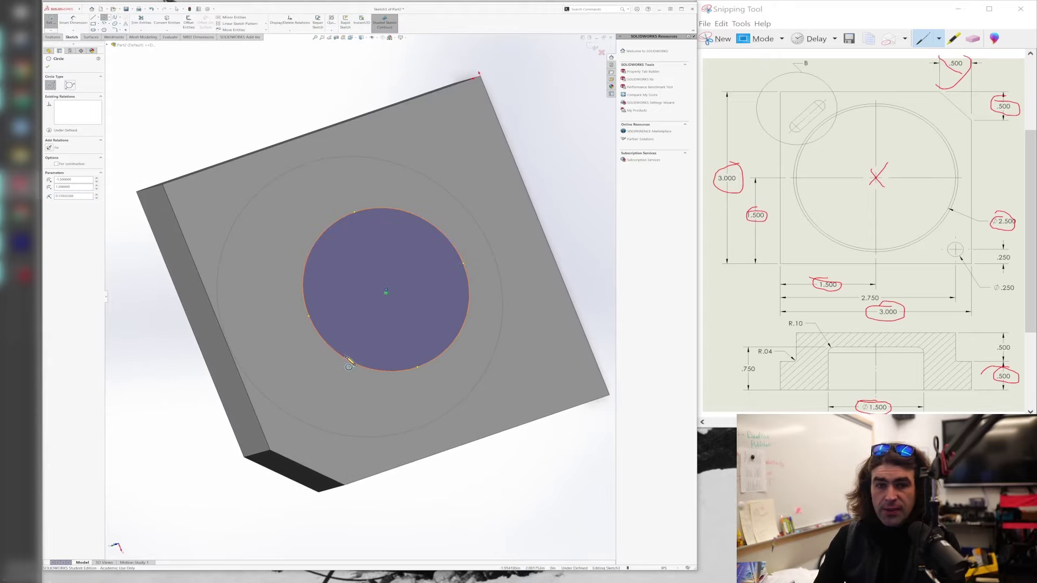
pyautogui.moveTo(394, 322); pyautogui.dragTo(375, 375, button='middle')
pyautogui.press('Escape')
pyautogui.click(73, 22)
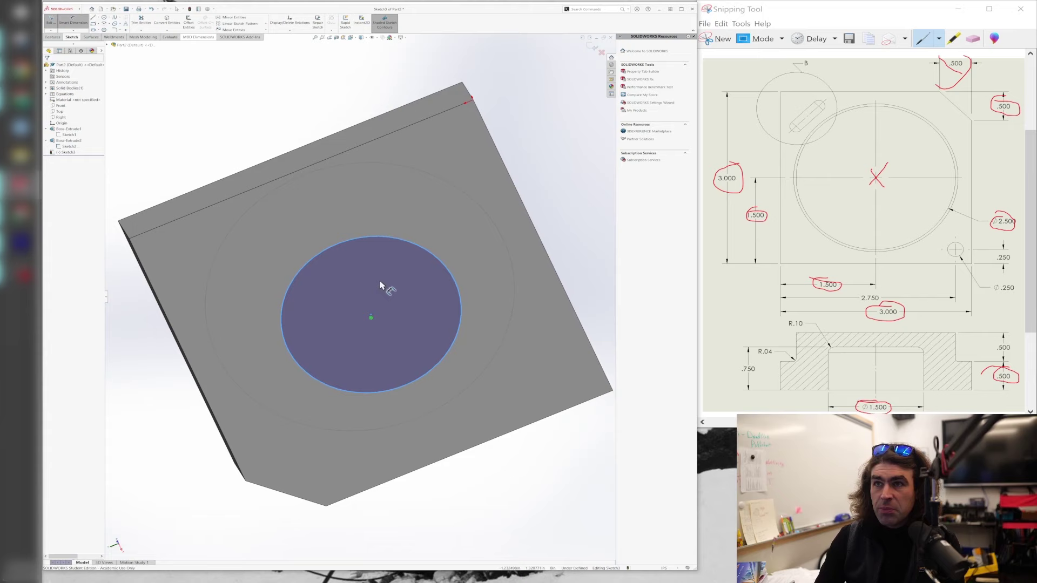
pyautogui.click(412, 242)
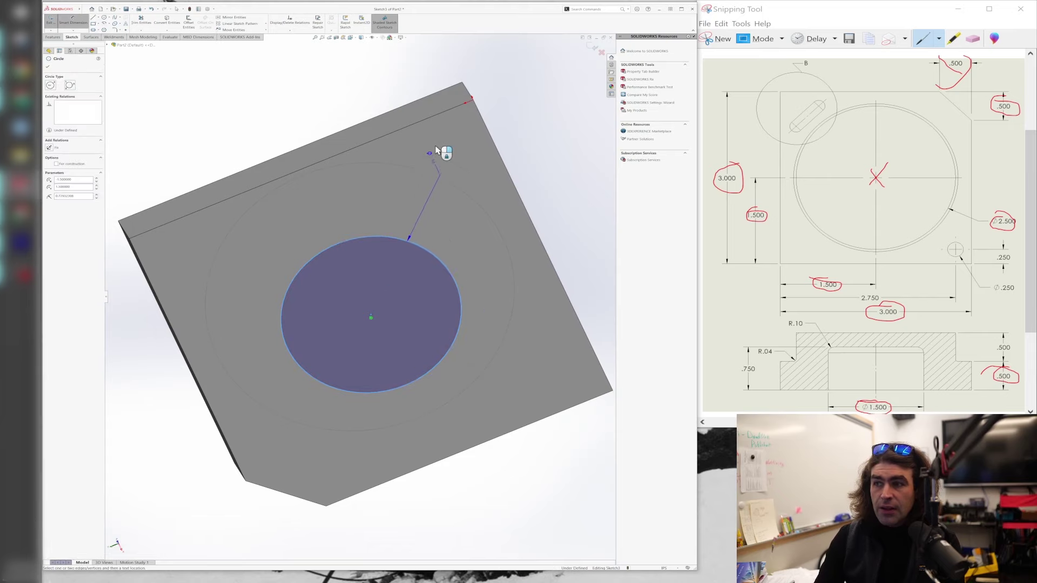
pyautogui.click(556, 153)
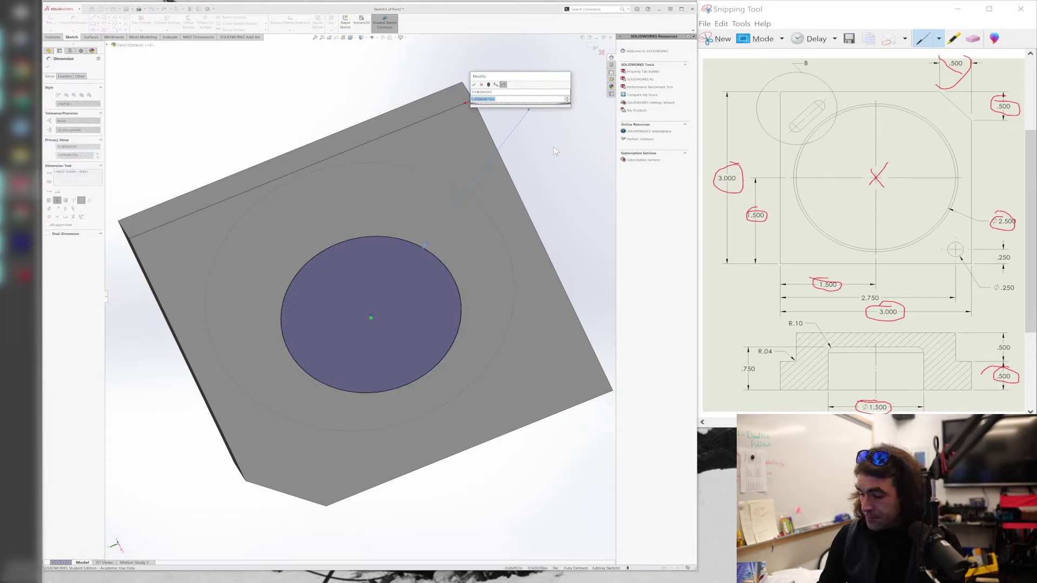
pyautogui.write('1.5')
pyautogui.press('Return')
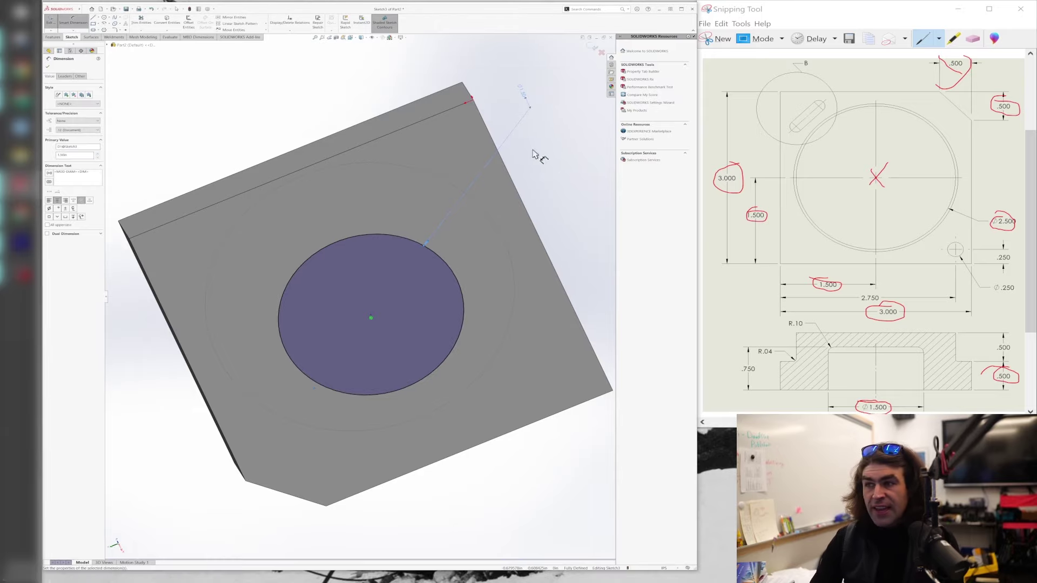
# Finish the bore sketch and cut the circle Through All, then inspect the hole from both sides
pyautogui.moveTo(535, 155); pyautogui.dragTo(556, 144, button='middle')
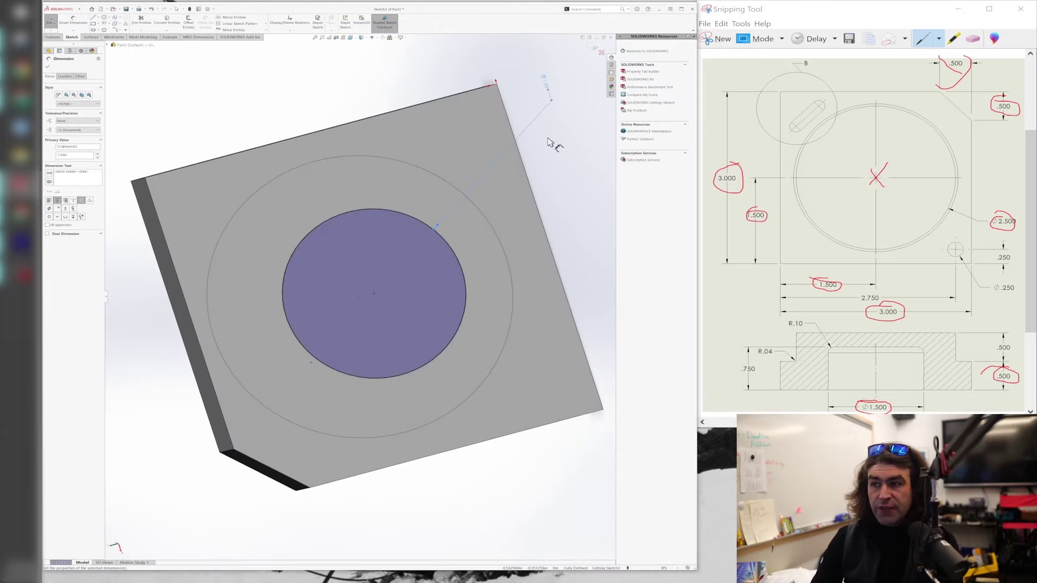
pyautogui.click(51, 21)
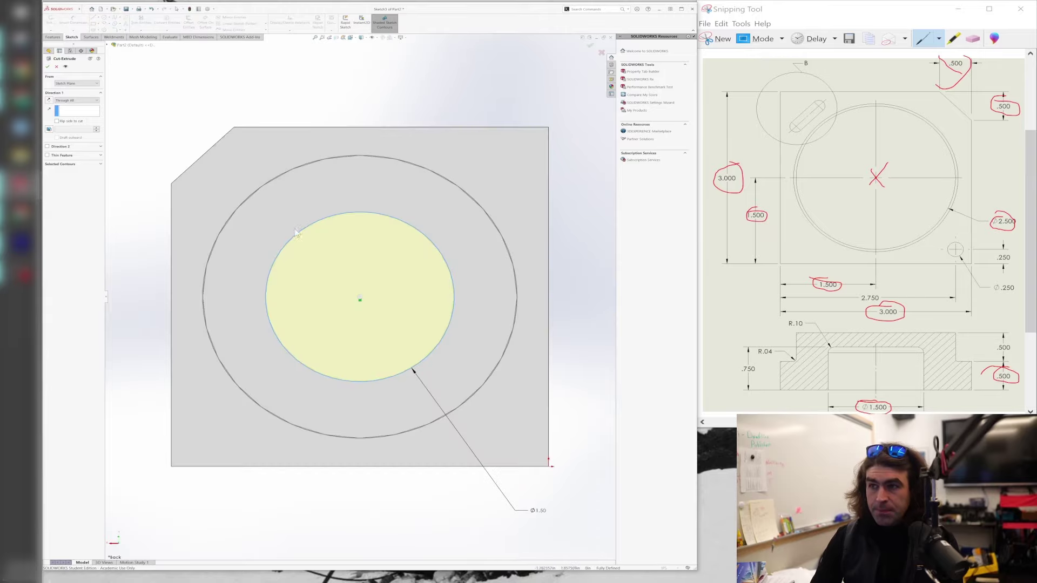
pyautogui.click(47, 67)
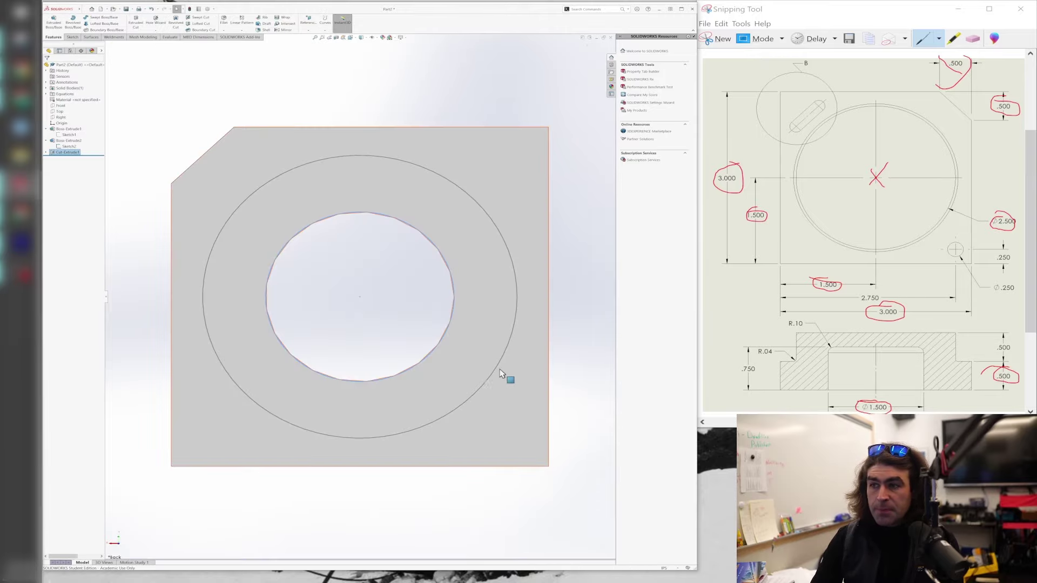
pyautogui.moveTo(506, 377); pyautogui.dragTo(409, 429, button='middle')
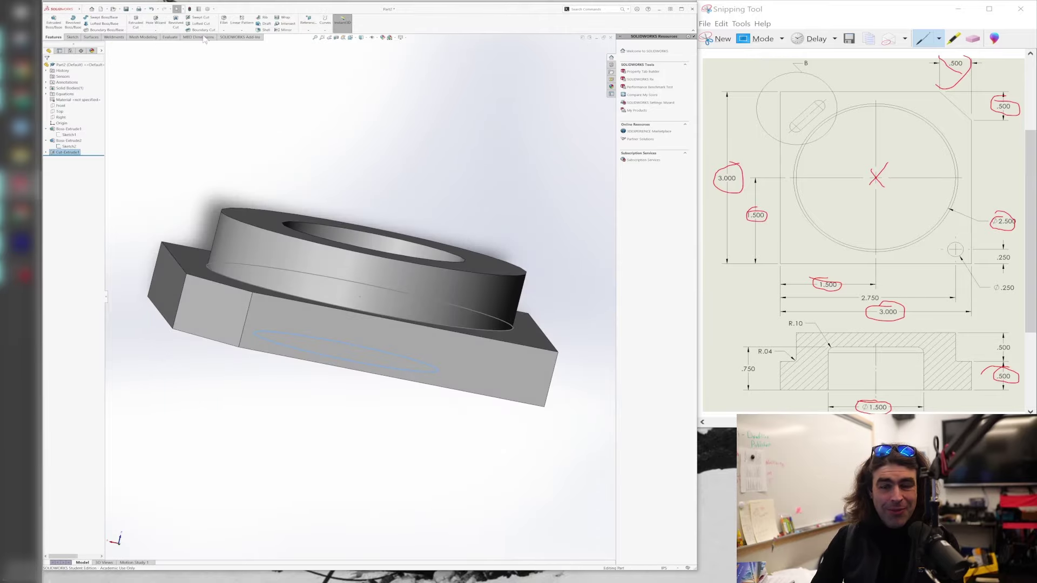
pyautogui.moveTo(376, 227); pyautogui.dragTo(306, 288, button='middle')
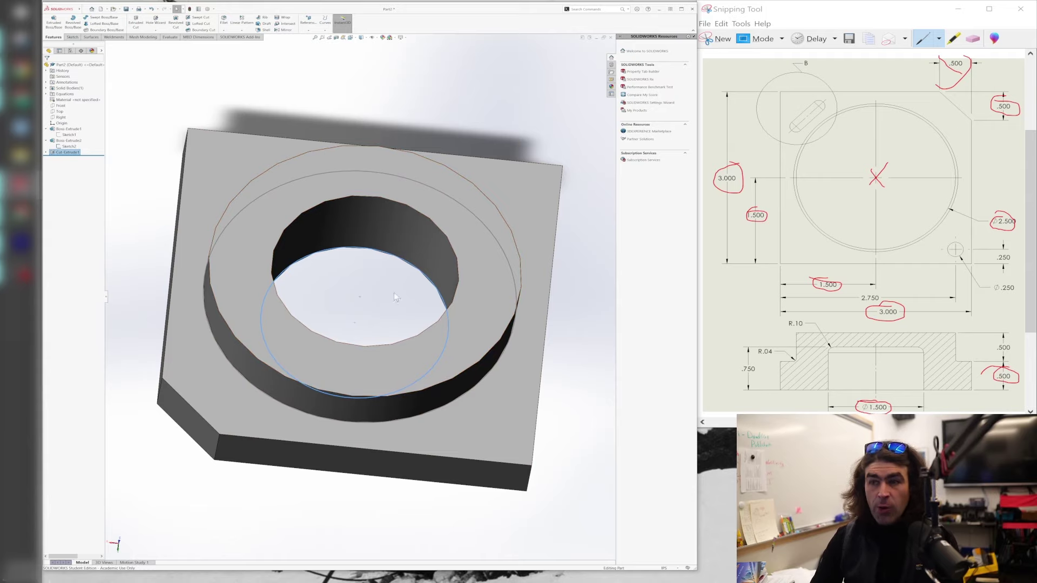
pyautogui.moveTo(363, 412); pyautogui.dragTo(350, 201, button='middle')
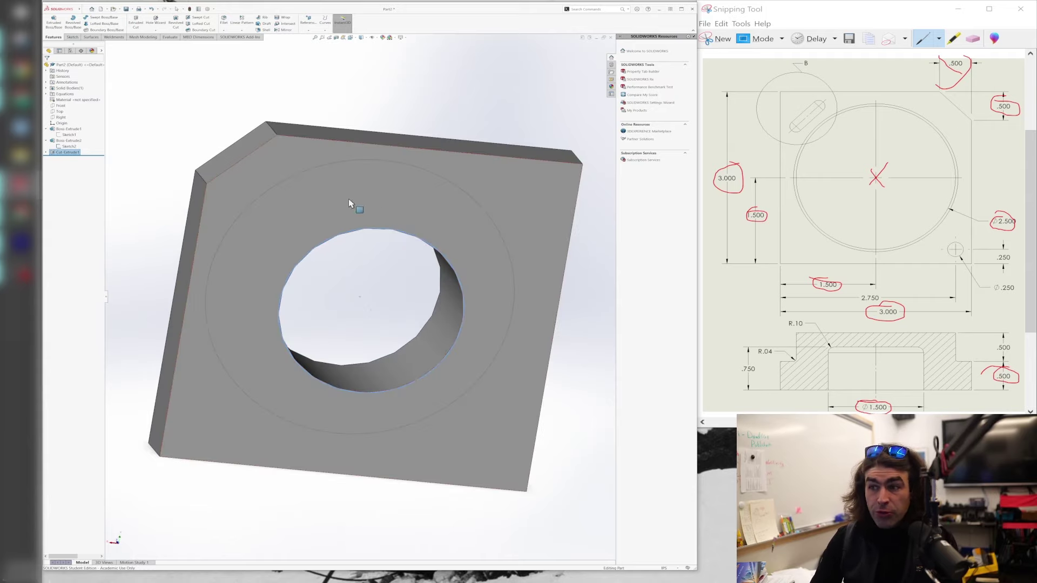
# Edit the bore's cut feature from Through All to a Blind cut 0.75 deep
pyautogui.click(46, 153)
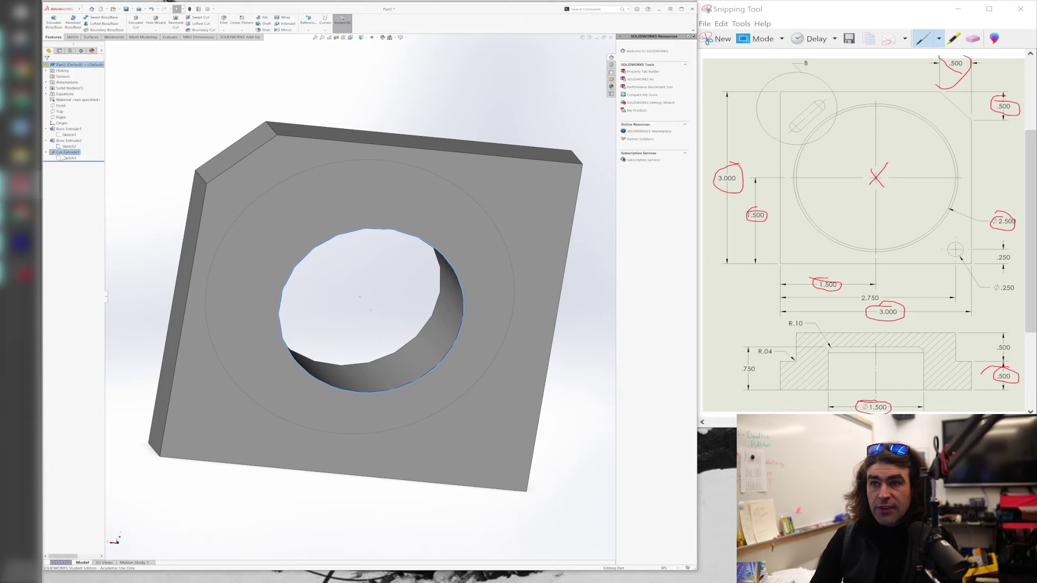
pyautogui.rightClick(63, 154)
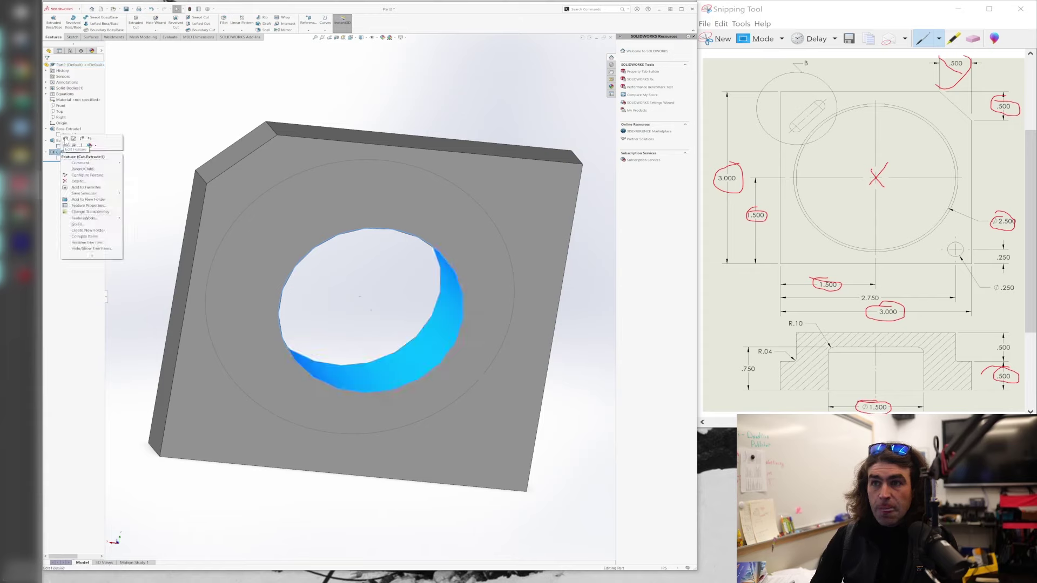
pyautogui.click(65, 138)
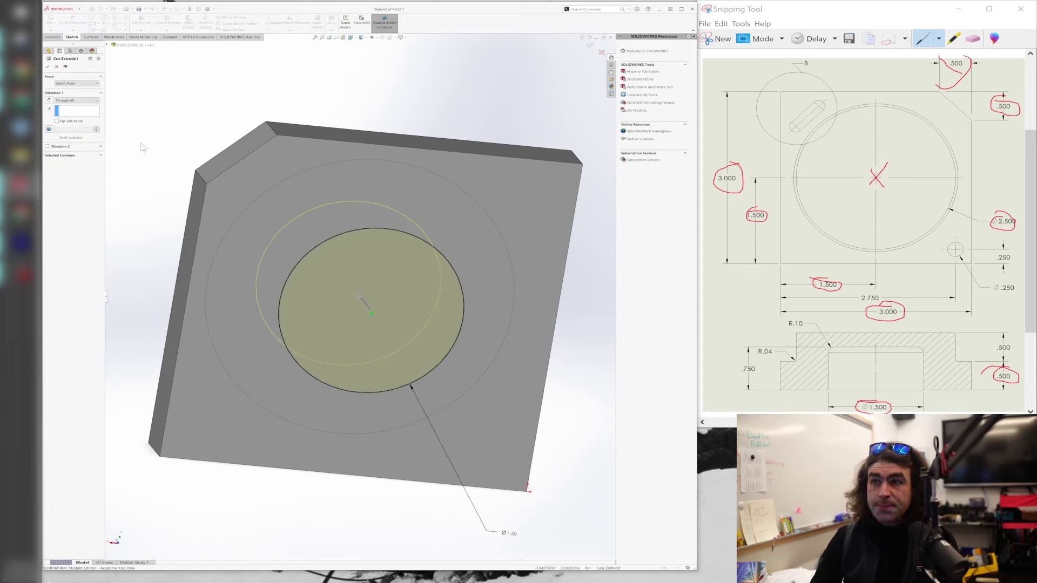
pyautogui.click(86, 93)
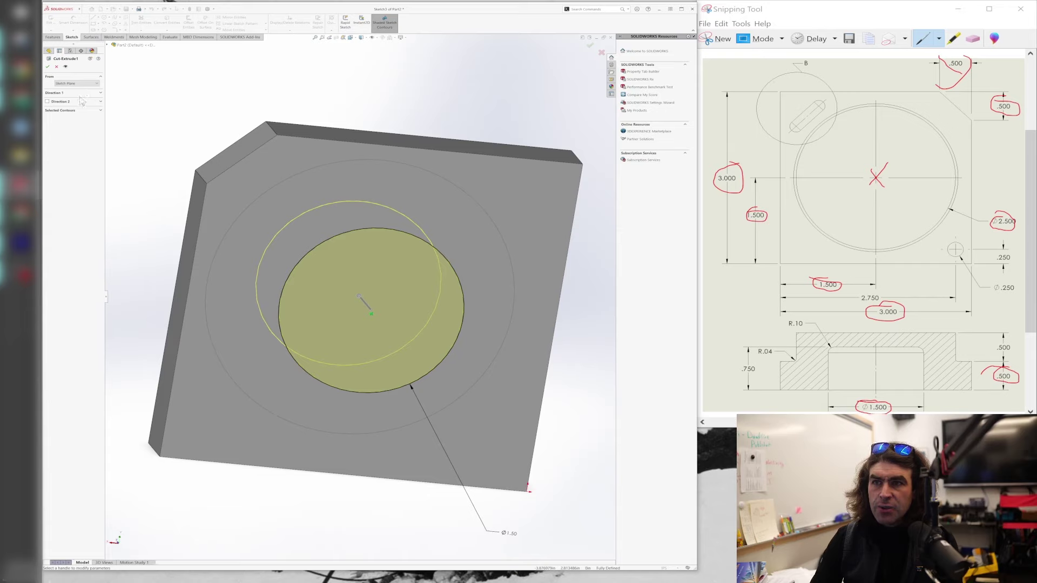
pyautogui.click(81, 93)
pyautogui.click(78, 100)
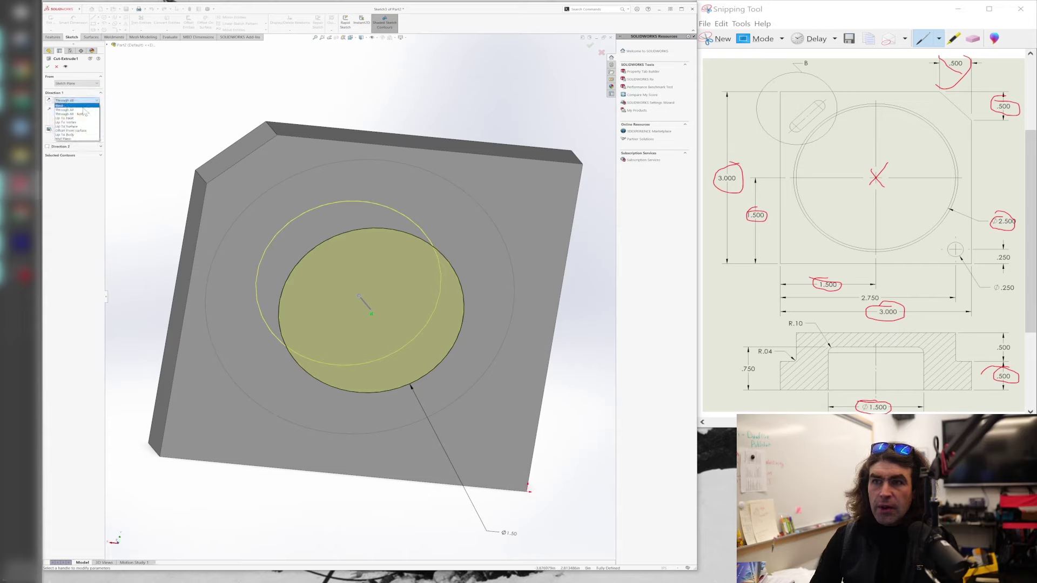
pyautogui.click(75, 105)
pyautogui.click(81, 122)
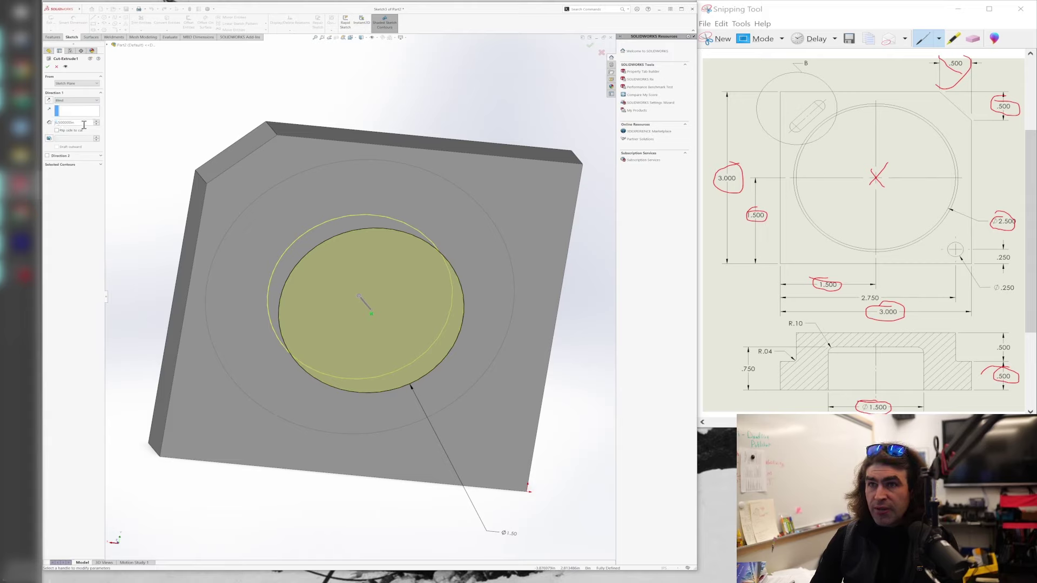
pyautogui.moveTo(84, 124); pyautogui.dragTo(55, 123)
pyautogui.write('.75')
pyautogui.press('Return')
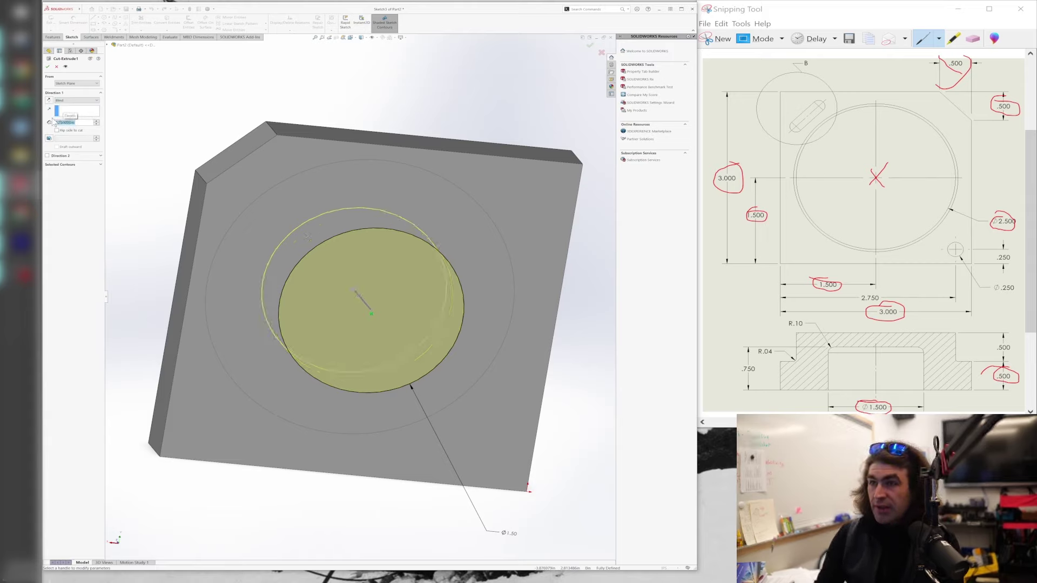
pyautogui.click(47, 67)
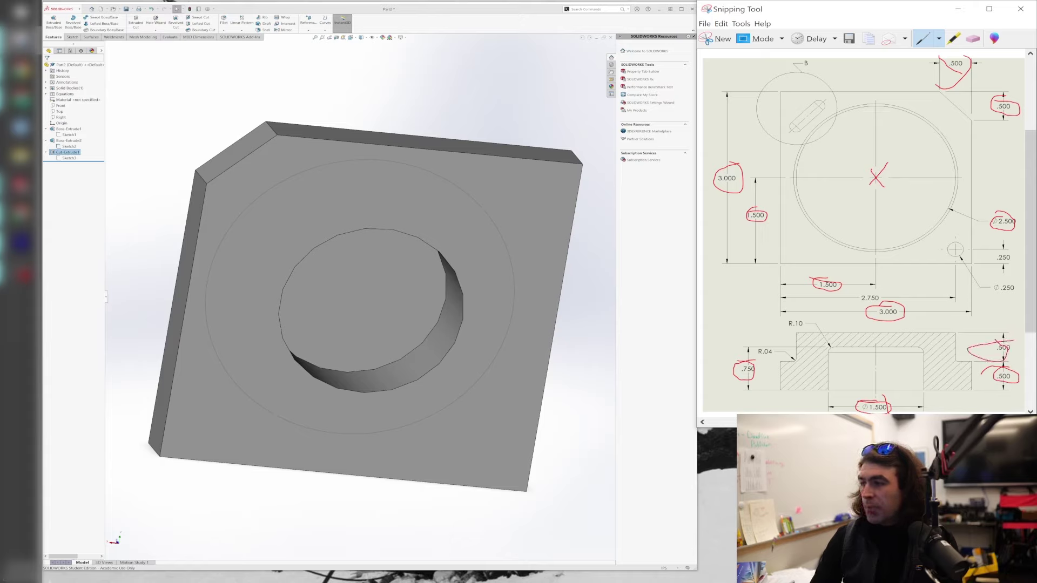
# Start an extruded cut on the base's front face and sketch a circle about 0.32 in diameter near its lower-right corner
pyautogui.moveTo(350, 182); pyautogui.dragTo(533, 371, button='middle')
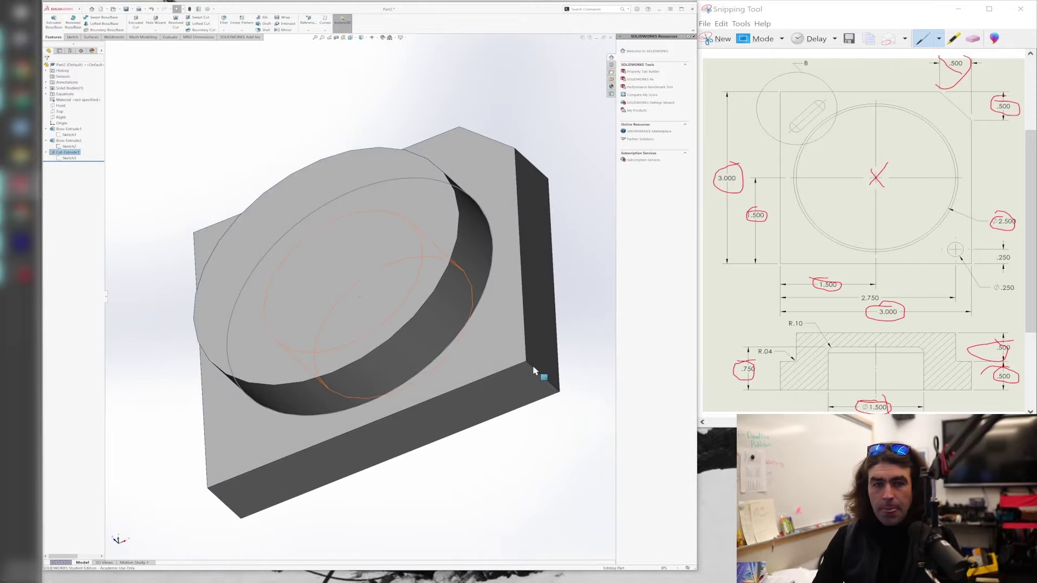
pyautogui.moveTo(463, 301); pyautogui.dragTo(468, 346, button='middle')
pyautogui.scroll(1, 864, 232)
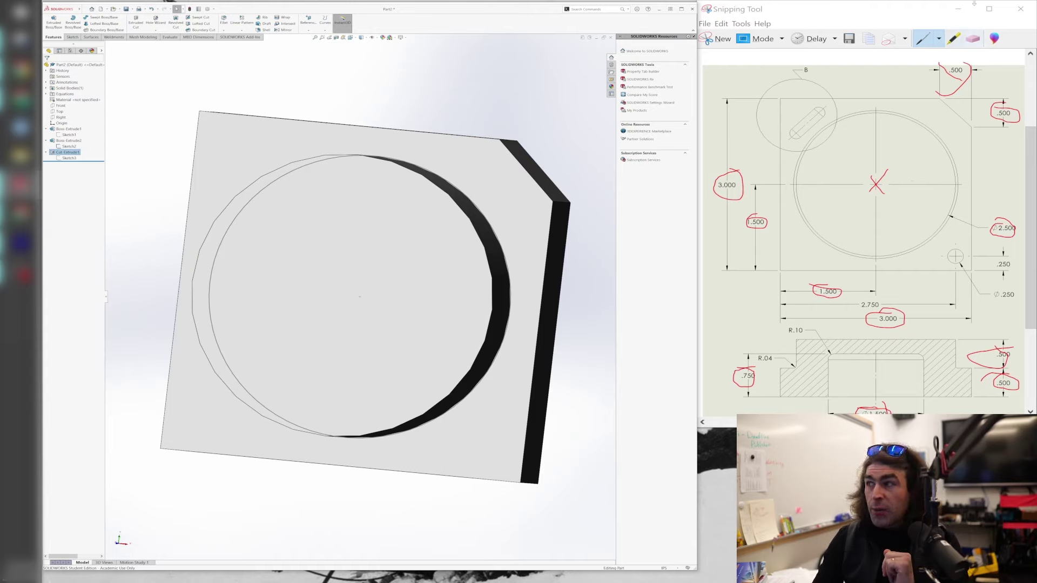
pyautogui.scroll(1, 864, 237)
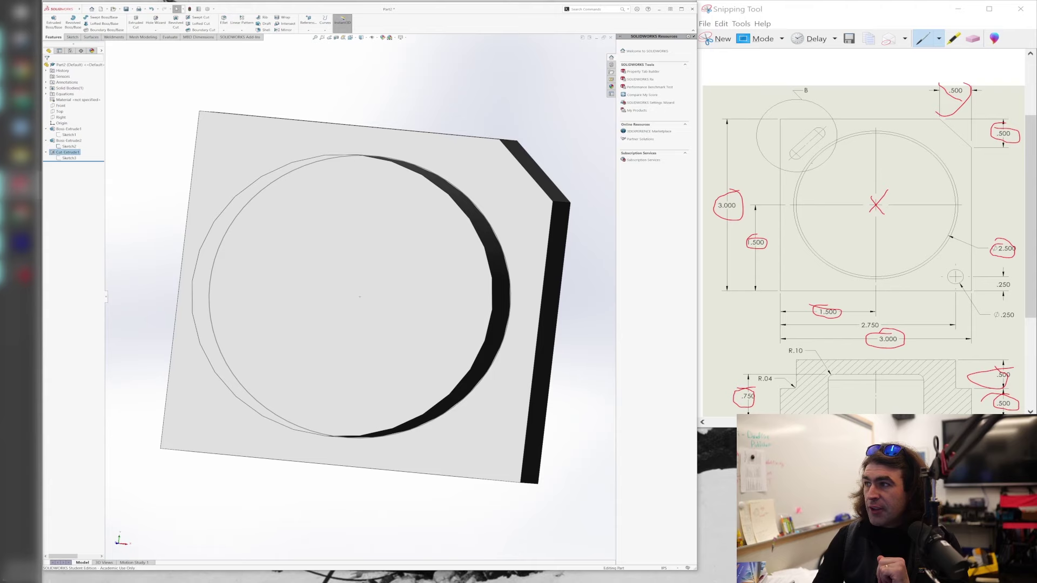
pyautogui.scroll(-1, 864, 243)
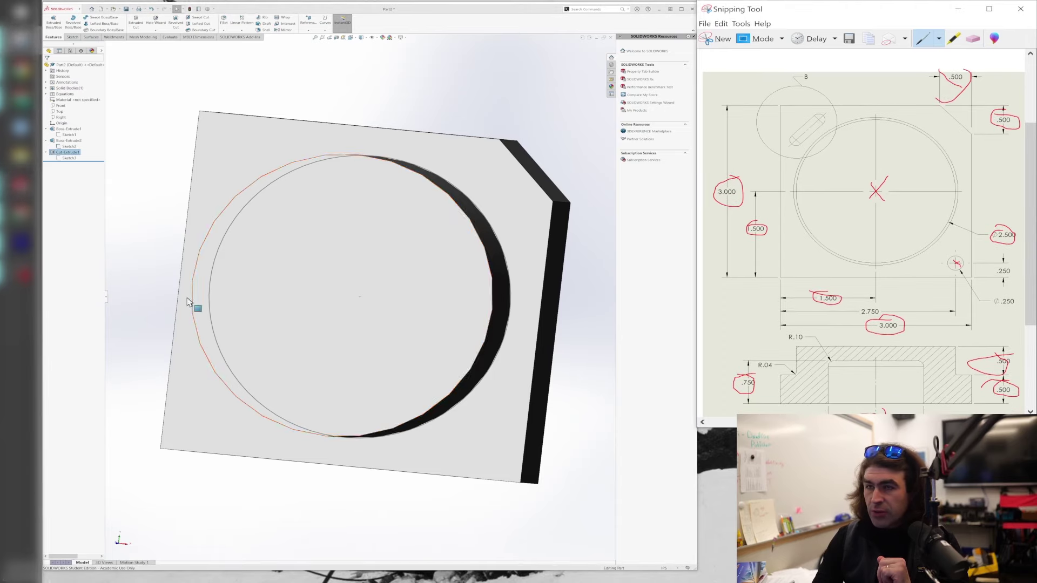
pyautogui.click(136, 23)
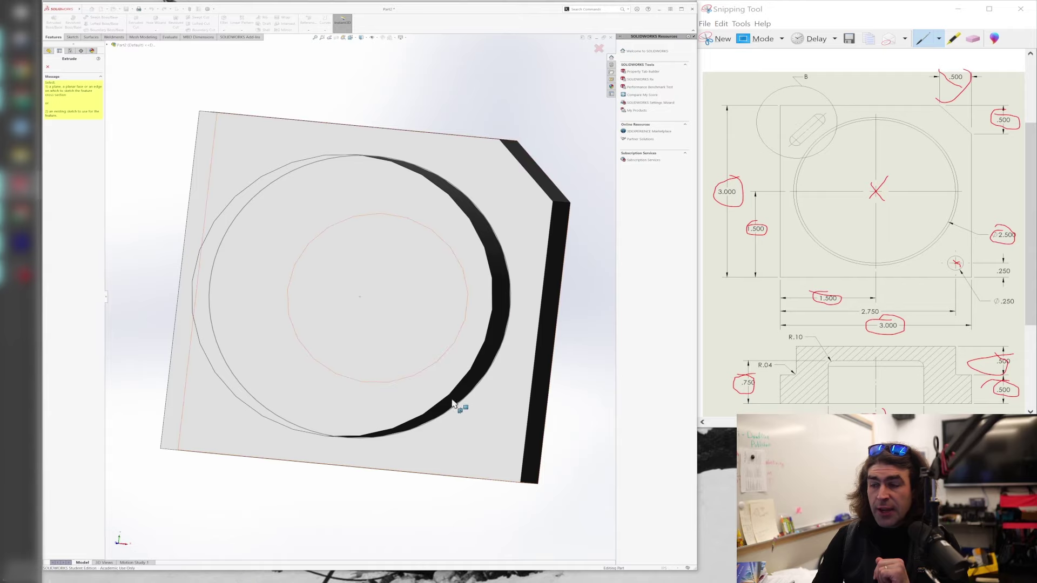
pyautogui.click(510, 455)
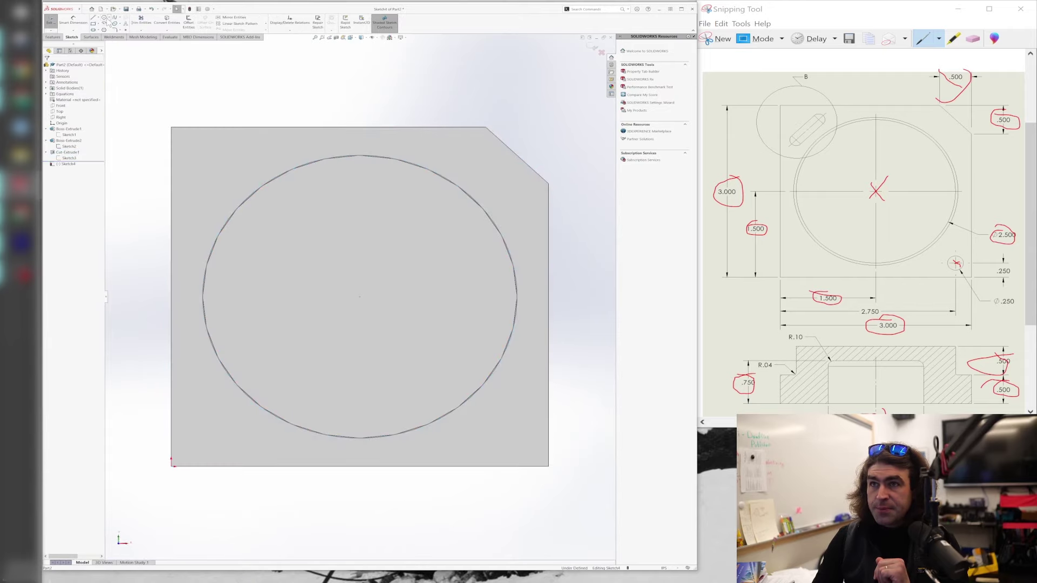
pyautogui.click(105, 18)
pyautogui.click(503, 441)
pyautogui.click(522, 441)
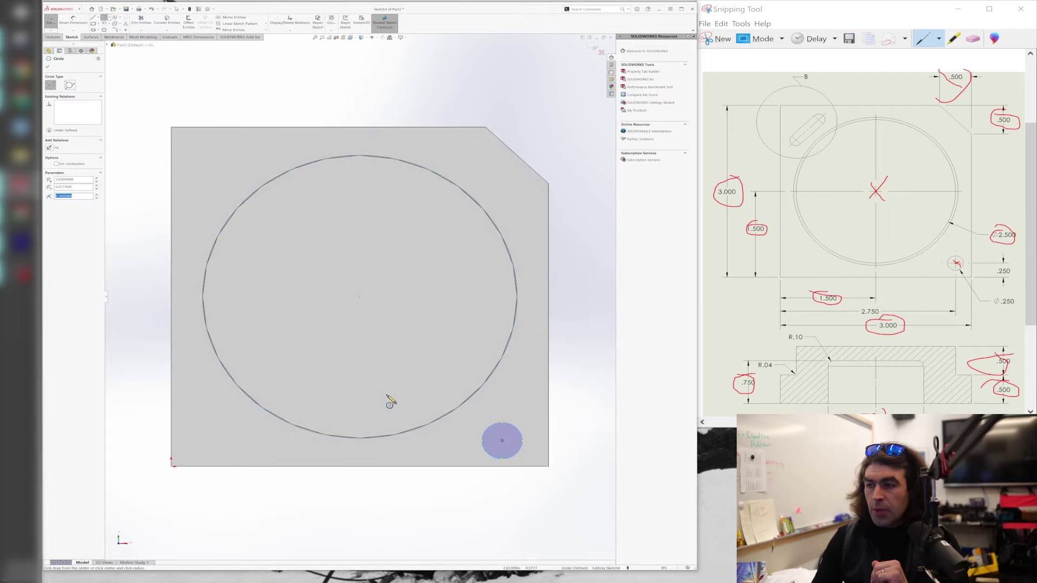
# Dimension the small corner circle's diameter to 0.25
pyautogui.click(81, 23)
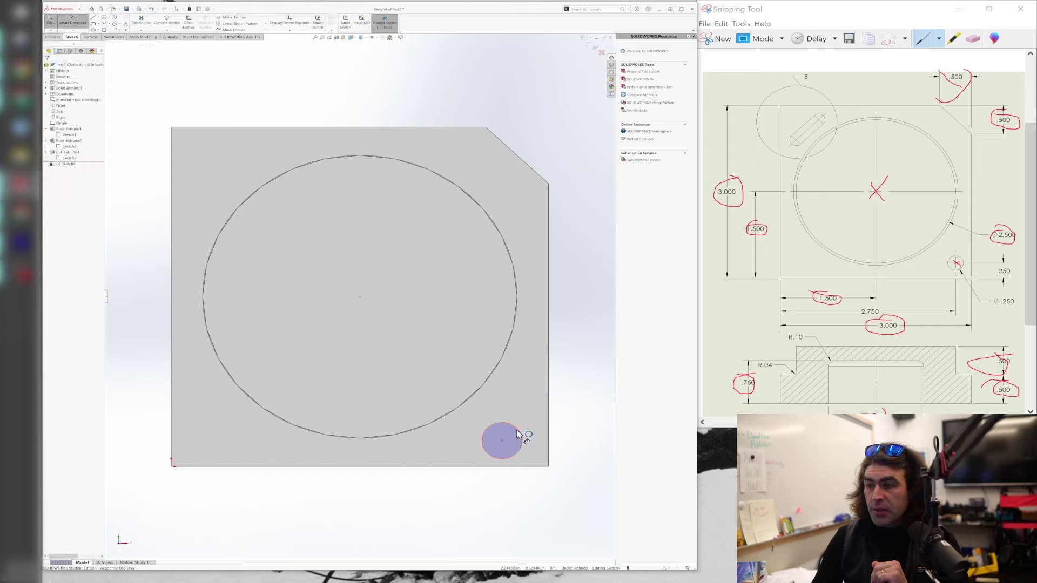
pyautogui.click(517, 434)
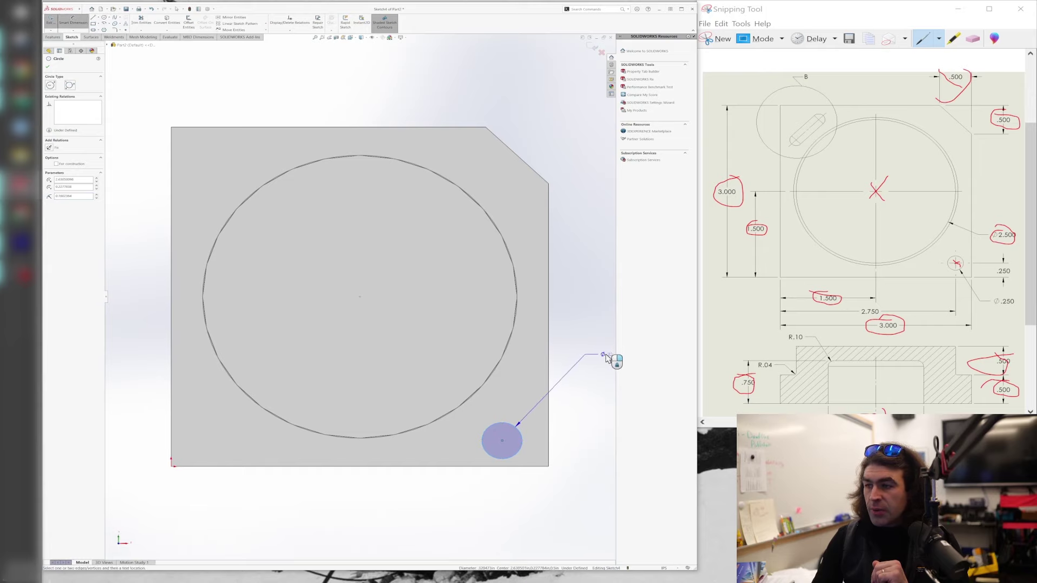
pyautogui.click(607, 415)
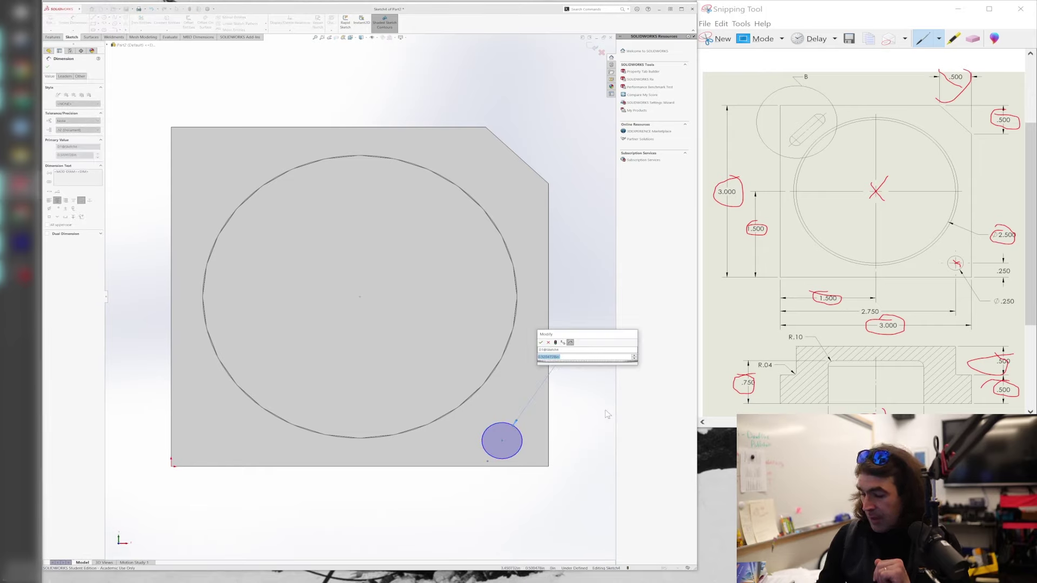
pyautogui.write('.25')
pyautogui.press('Return')
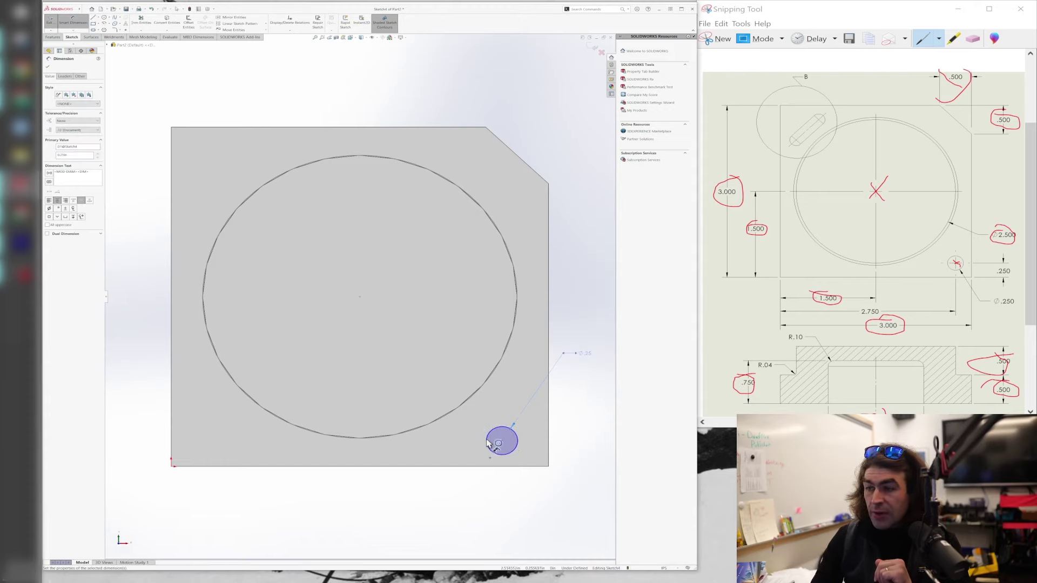
# Dimension the small circle's centre 0.25 above the base's lower edge
pyautogui.click(502, 442)
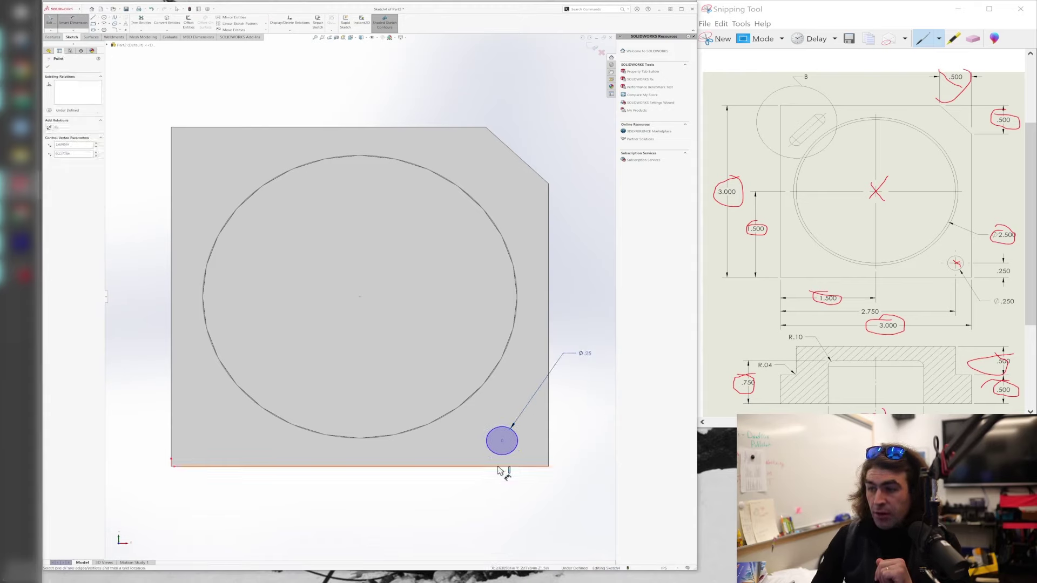
pyautogui.click(498, 467)
pyautogui.click(584, 442)
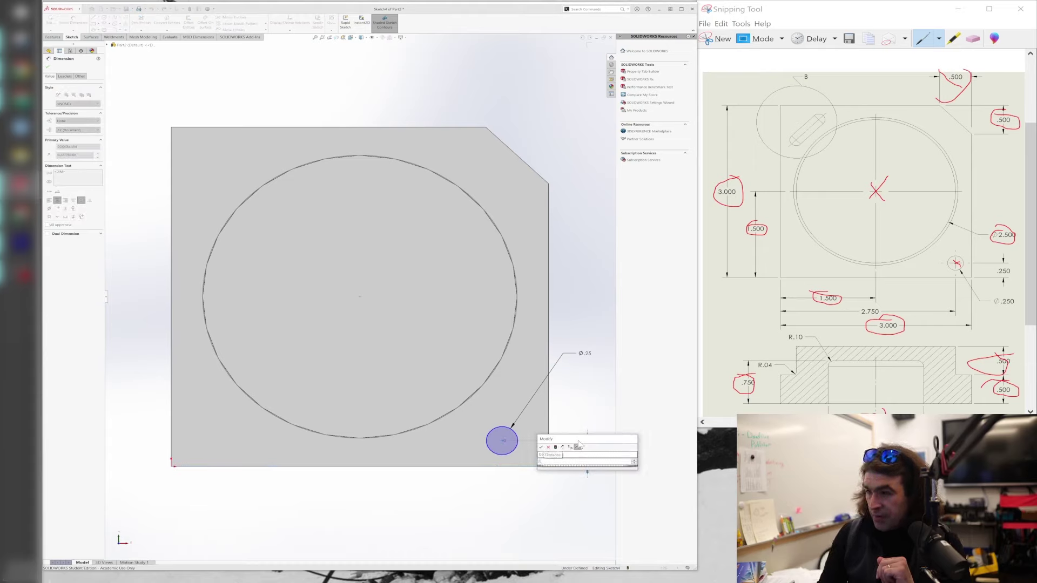
pyautogui.write('.25')
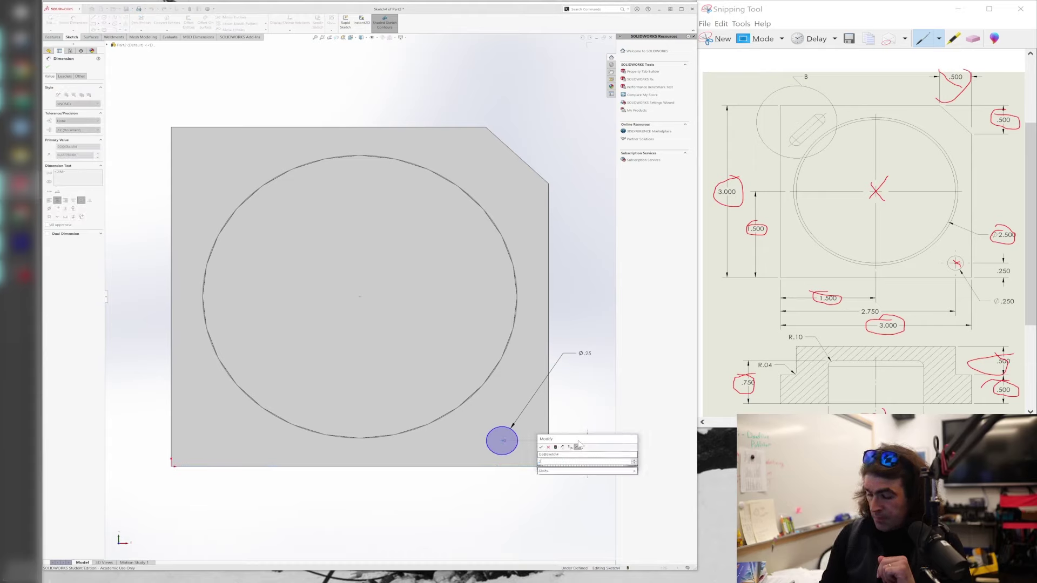
pyautogui.press('Return')
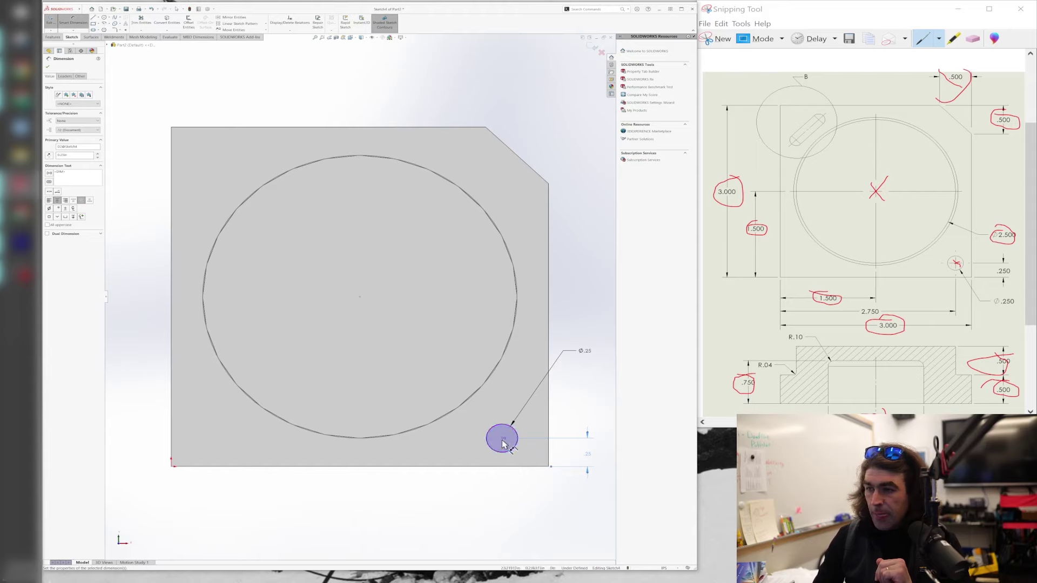
# Dimension the small circle's centre 2.75 from the base's left edge
pyautogui.click(502, 438)
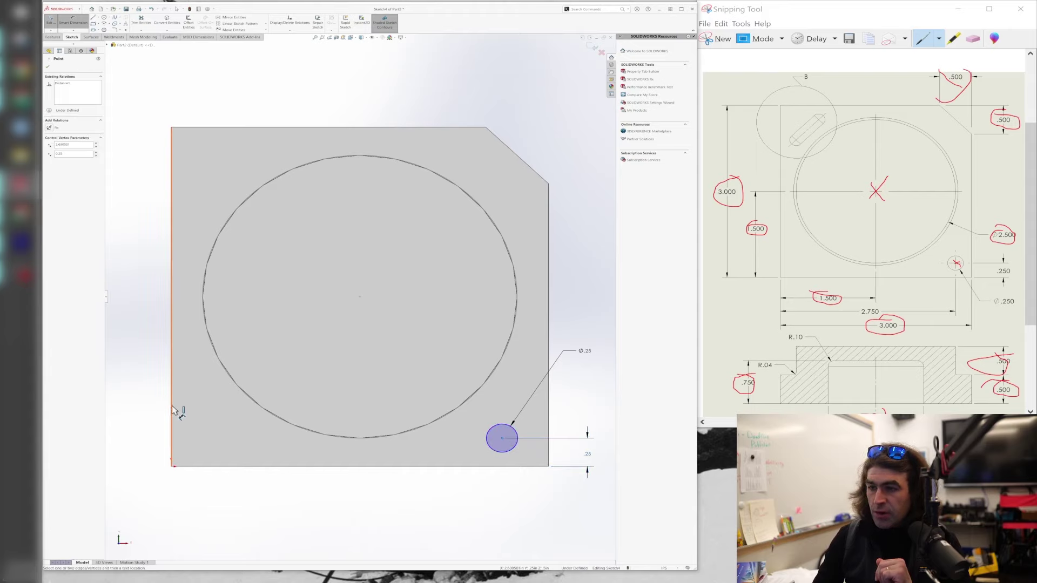
pyautogui.click(172, 426)
pyautogui.click(335, 503)
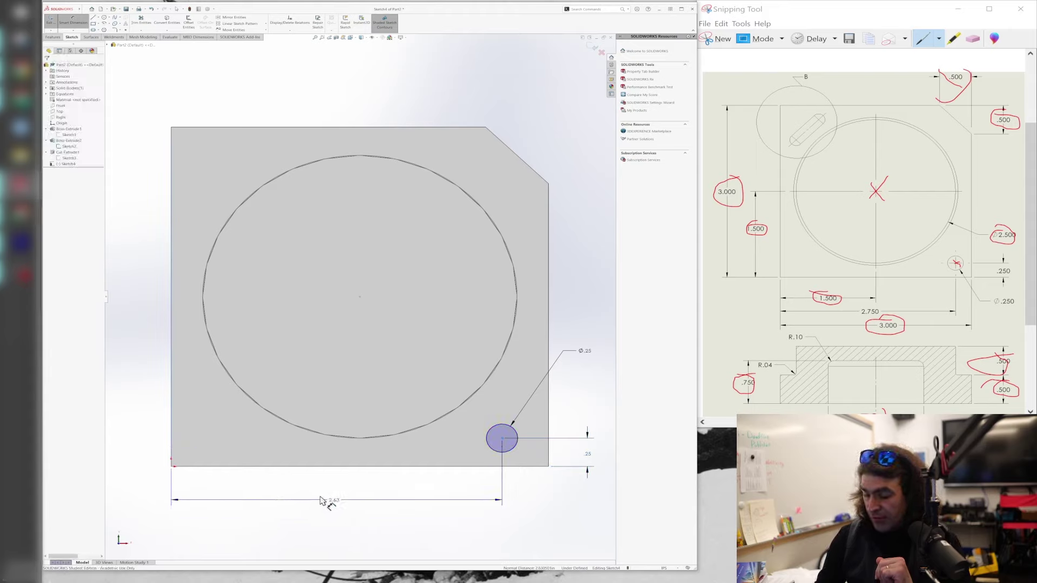
pyautogui.write('2.75')
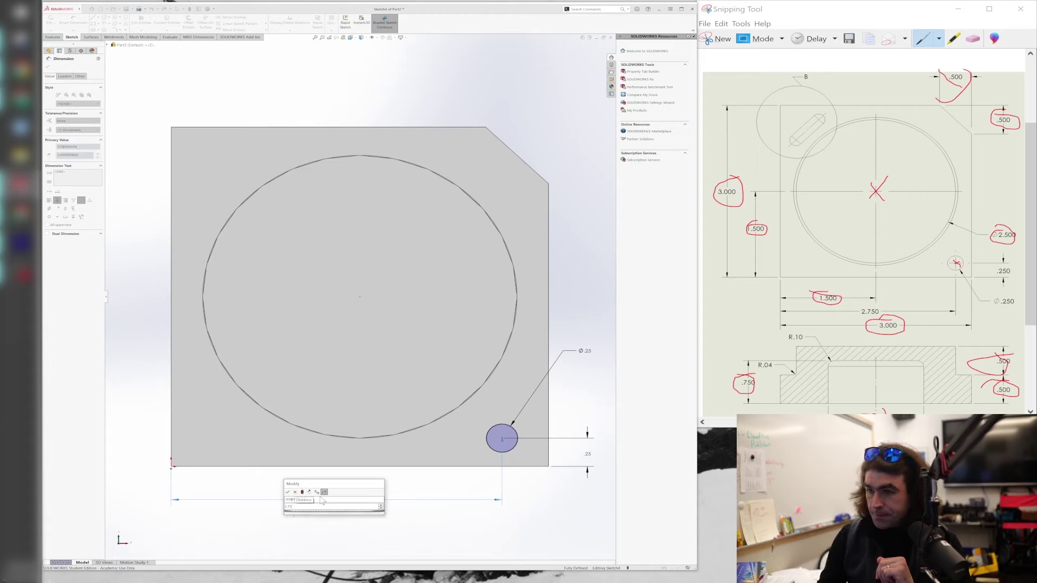
pyautogui.press('Return')
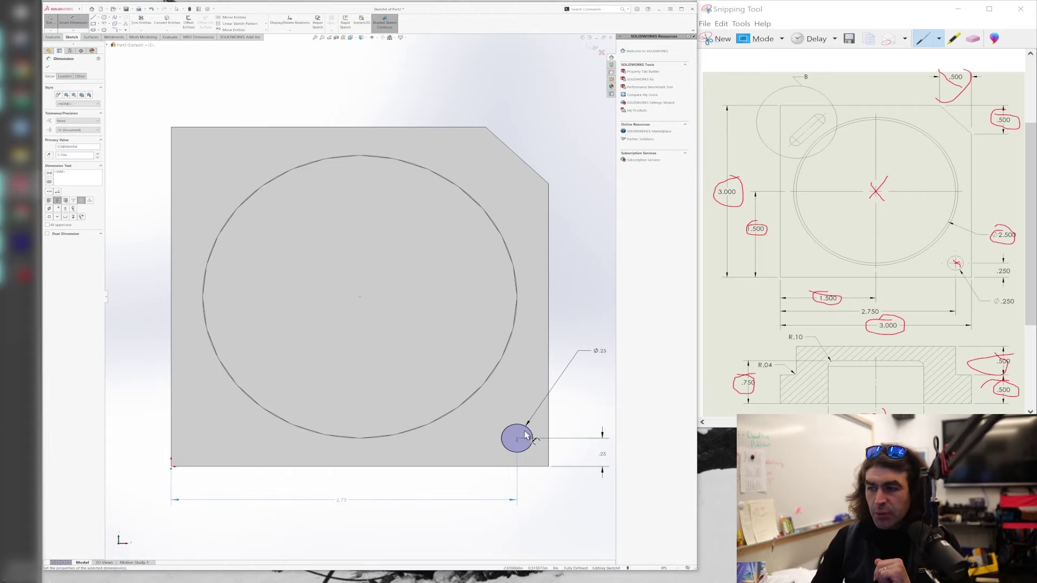
# Finish the corner hole sketch and cut the circle Through All
pyautogui.click(47, 67)
pyautogui.click(50, 21)
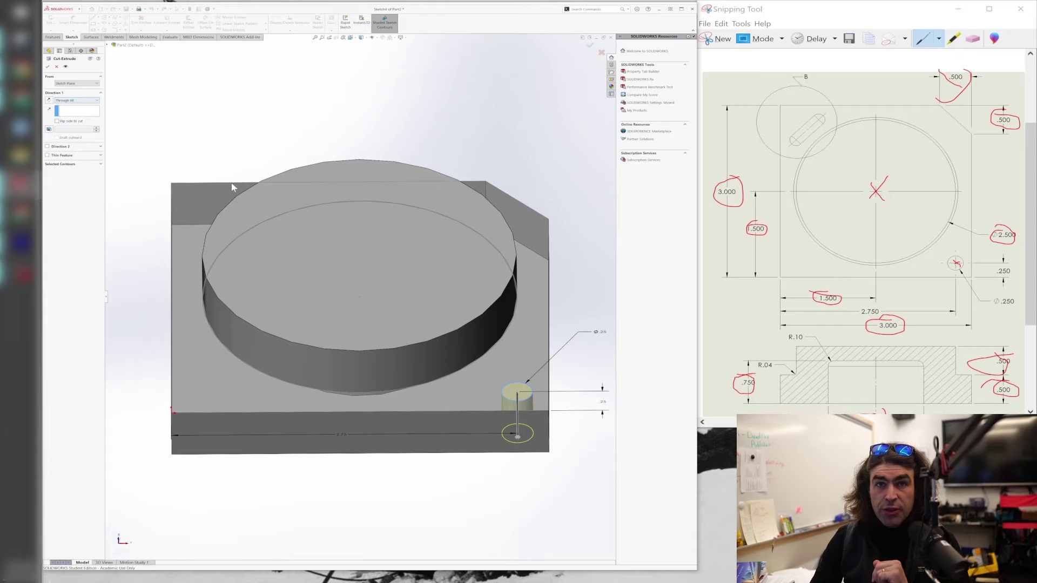
pyautogui.click(48, 66)
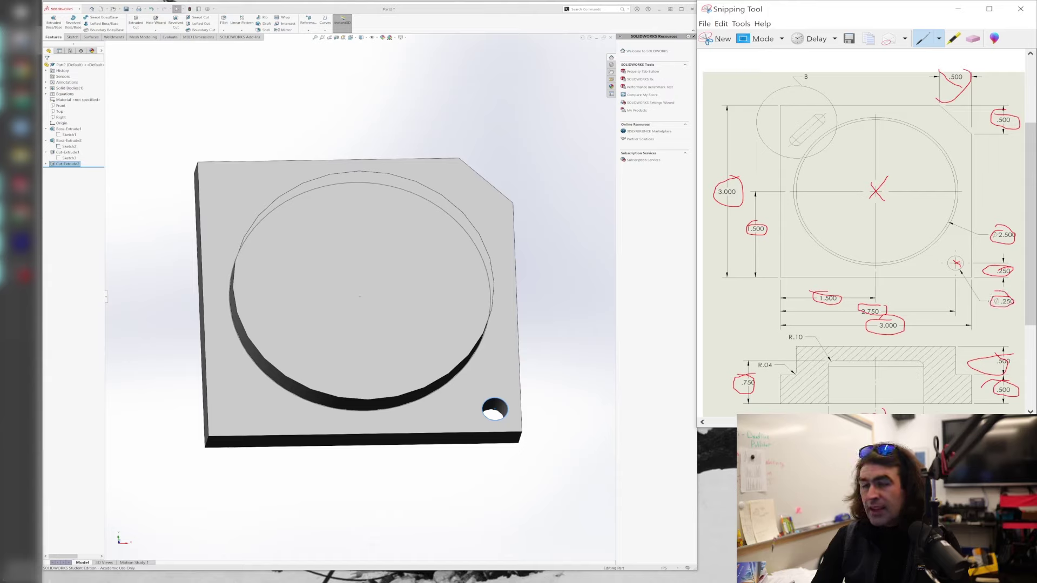
# Inspect the drilled part from several angles and examine the slot dimensions in Detail B of the reference drawing
pyautogui.scroll(1, 864, 243)
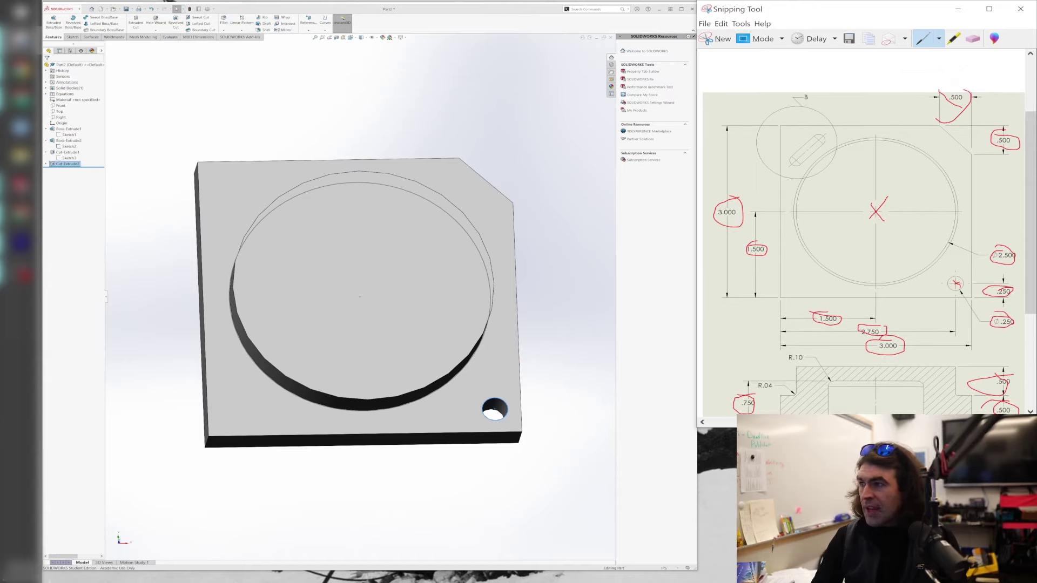
pyautogui.moveTo(394, 182); pyautogui.dragTo(383, 241, button='middle')
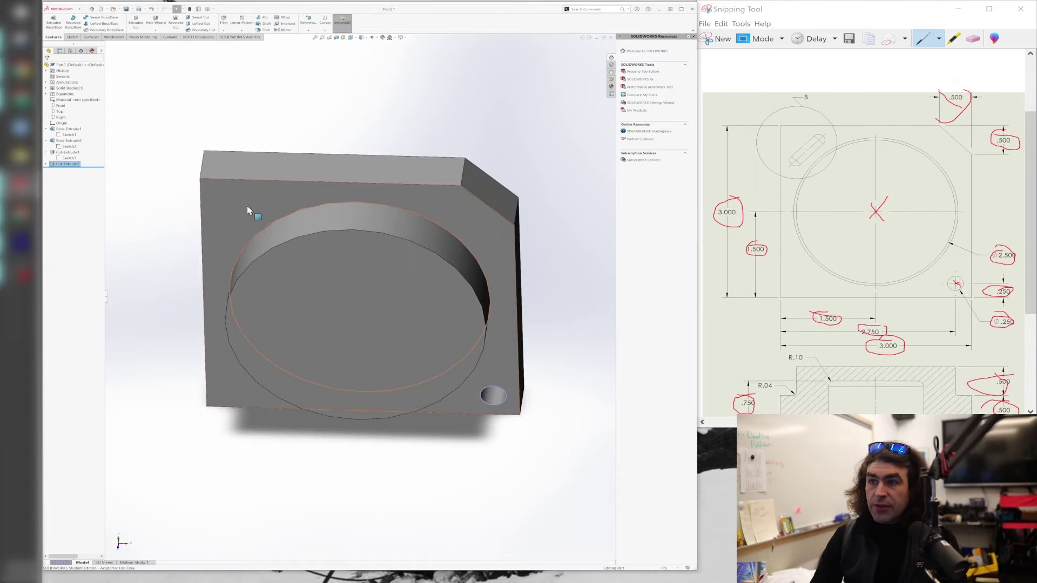
pyautogui.moveTo(232, 201); pyautogui.dragTo(235, 192, button='middle')
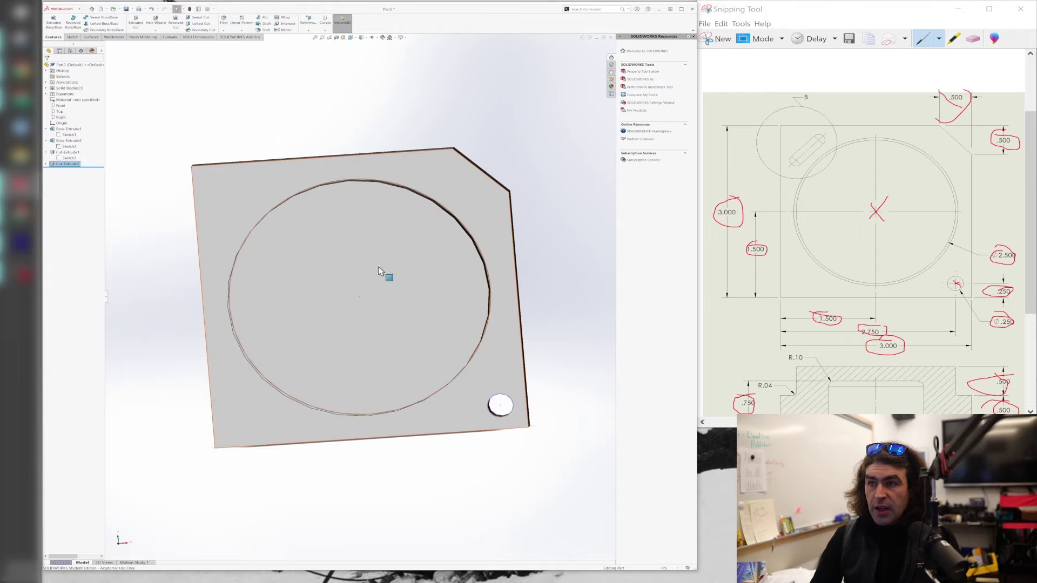
pyautogui.hscroll(5, 864, 253)
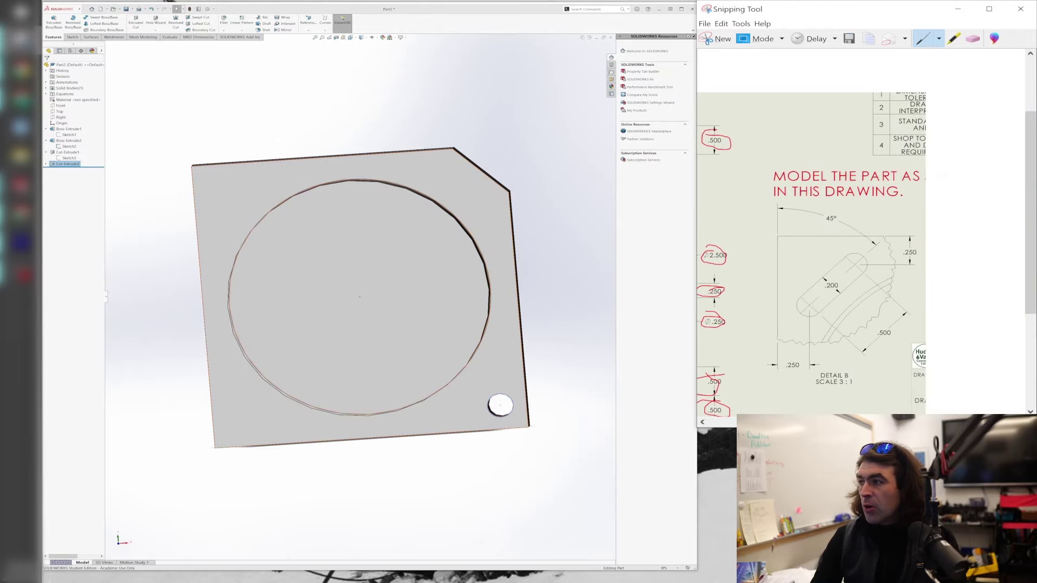
pyautogui.scroll(-1, 864, 253)
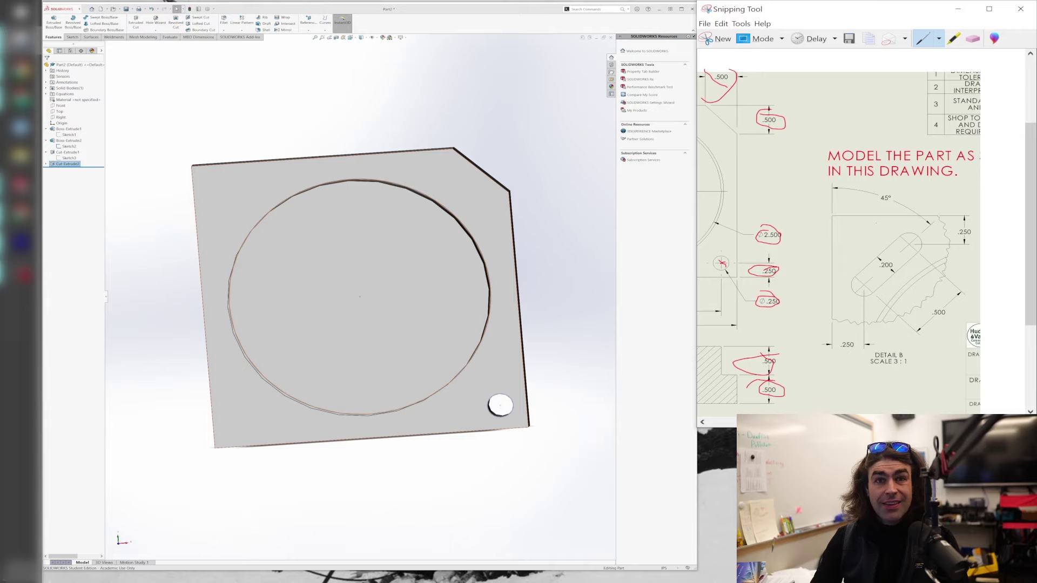
pyautogui.moveTo(227, 163); pyautogui.dragTo(235, 135, button='middle')
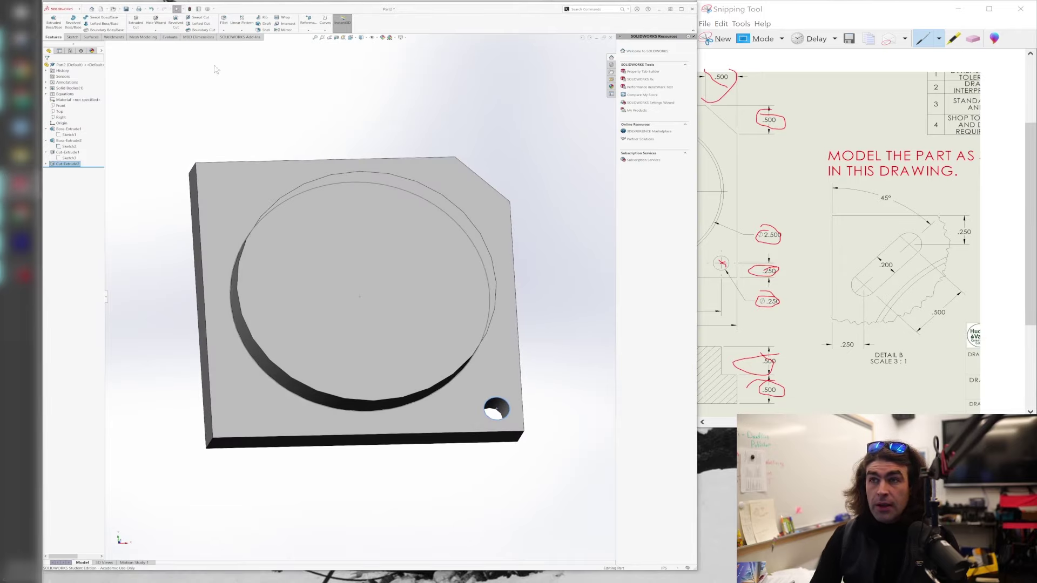
# Start an extruded cut on the base's upper face and sketch a diagonal straight slot near its upper-left corner
pyautogui.click(135, 23)
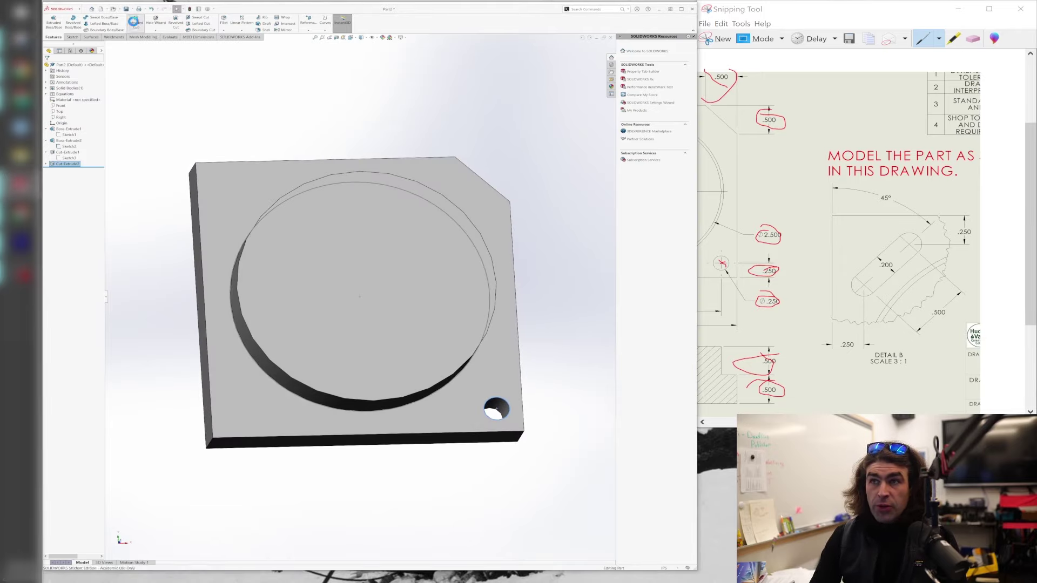
pyautogui.click(235, 203)
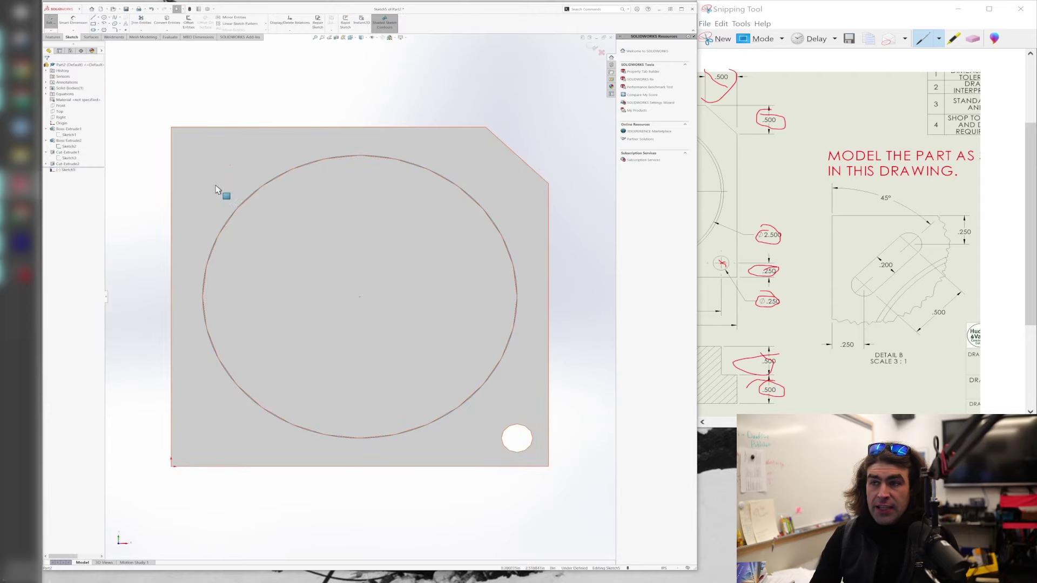
pyautogui.click(98, 30)
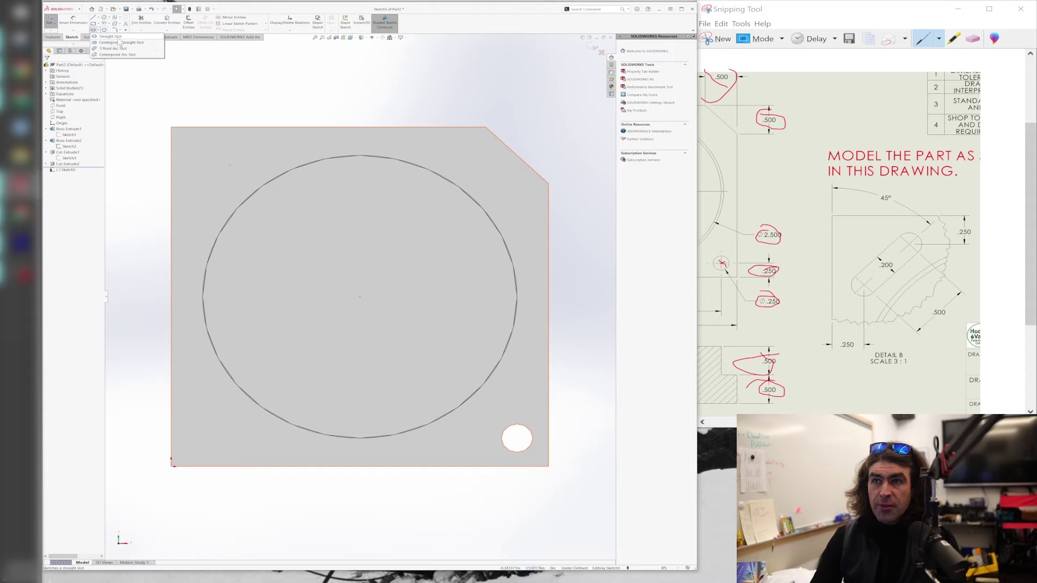
pyautogui.click(113, 37)
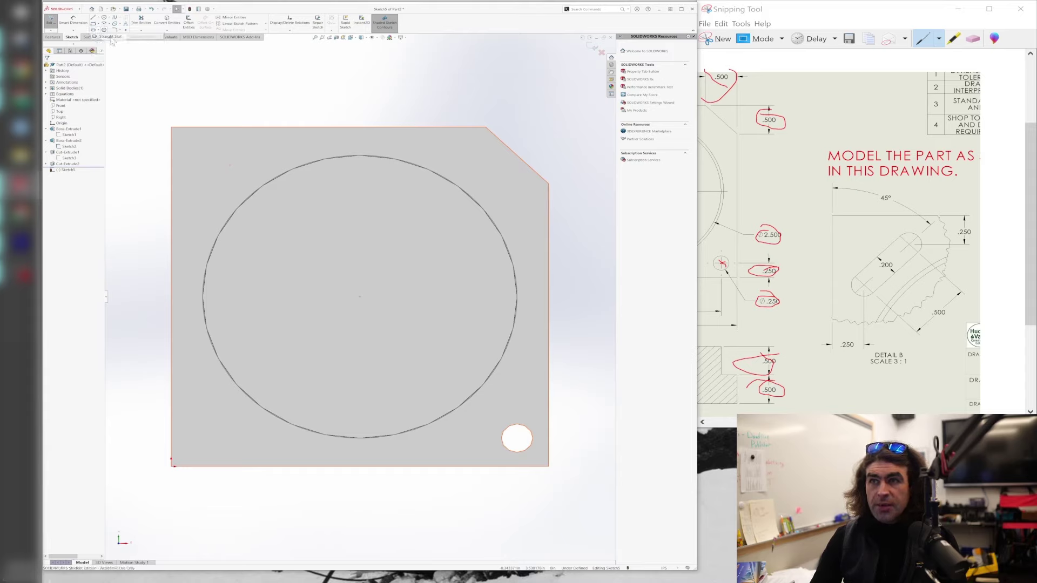
pyautogui.click(202, 205)
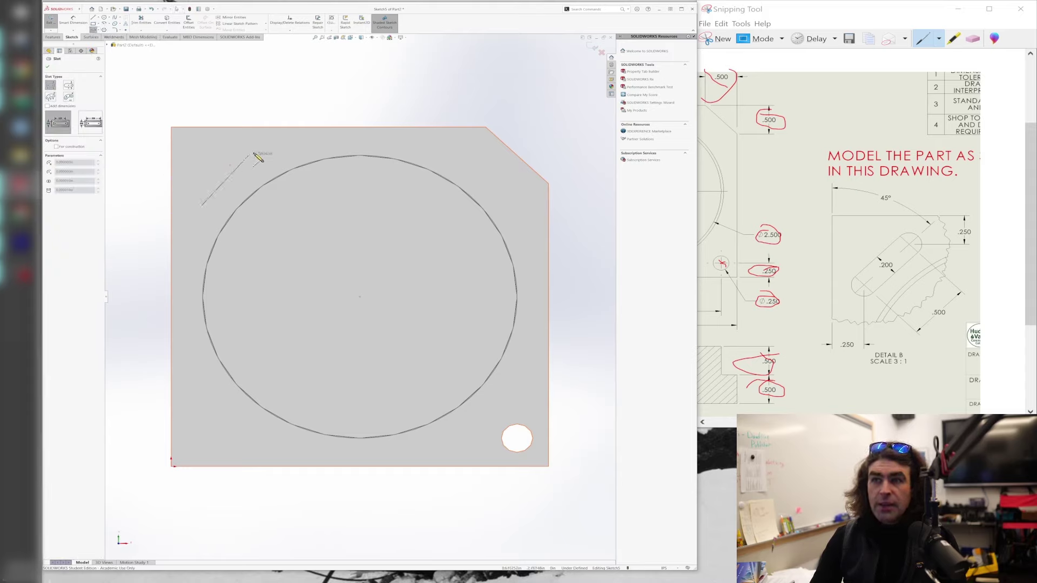
pyautogui.click(262, 146)
pyautogui.click(241, 142)
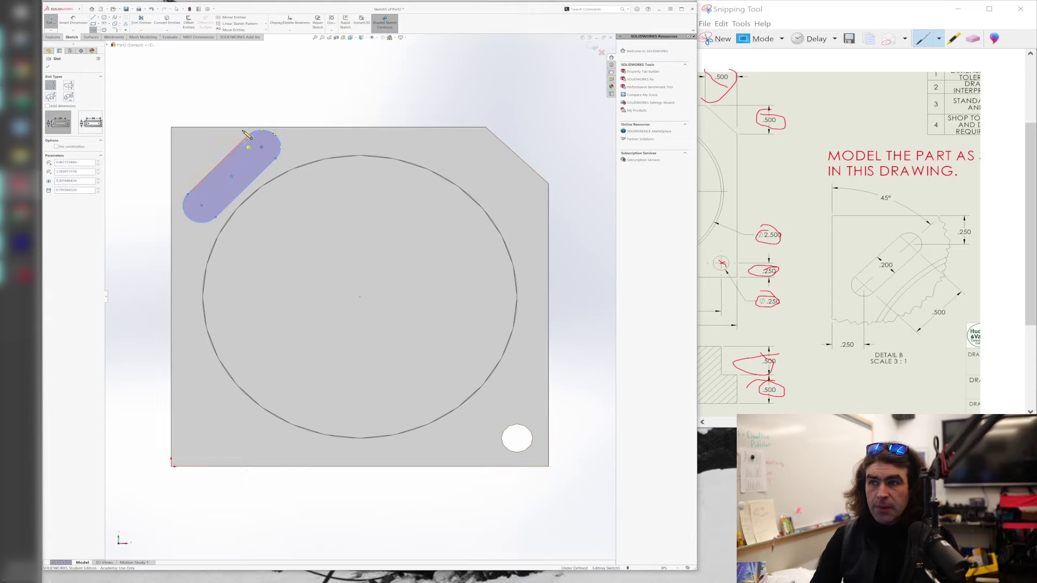
pyautogui.press('Escape')
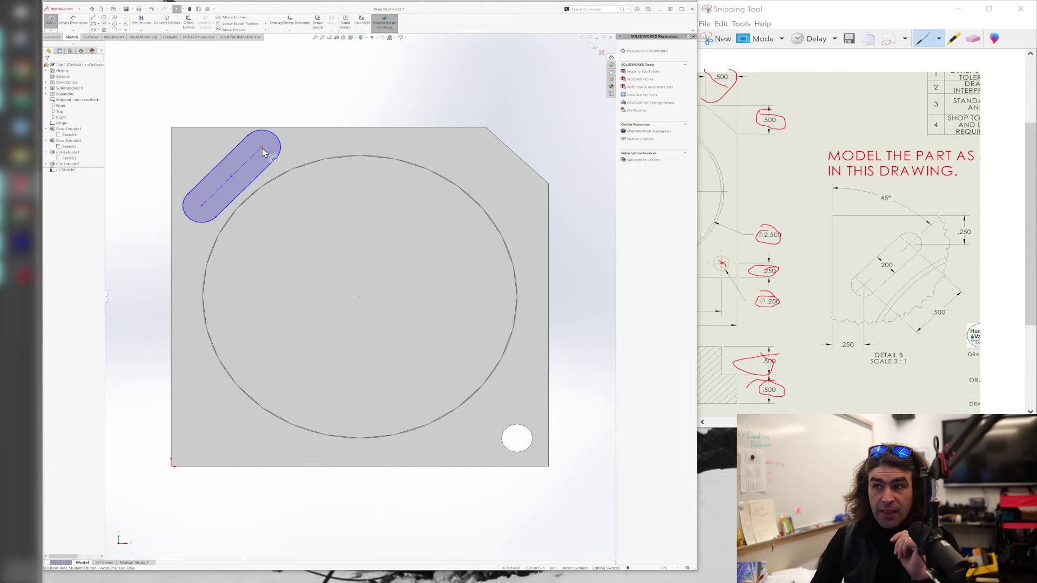
# Move the centre of the slot's upper end to reshape the slot to about 0.24 in wide
pyautogui.moveTo(261, 148)
pyautogui.mouseDown()
pyautogui.moveTo(284, 171)
pyautogui.moveTo(251, 153)
pyautogui.mouseUp()
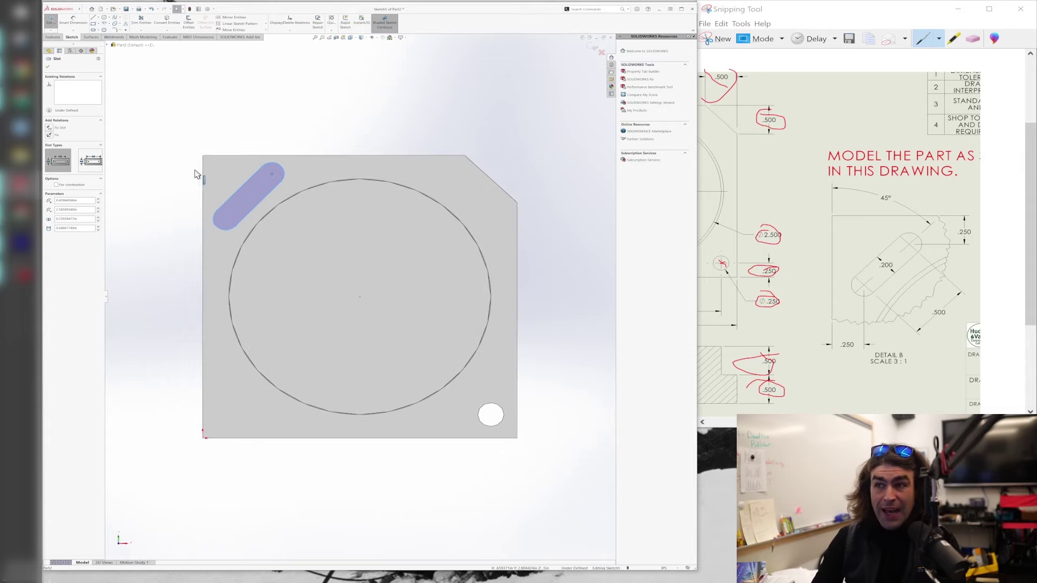
pyautogui.scroll(-4, 197, 174)
pyautogui.scroll(-1, 225, 225)
pyautogui.click(384, 88)
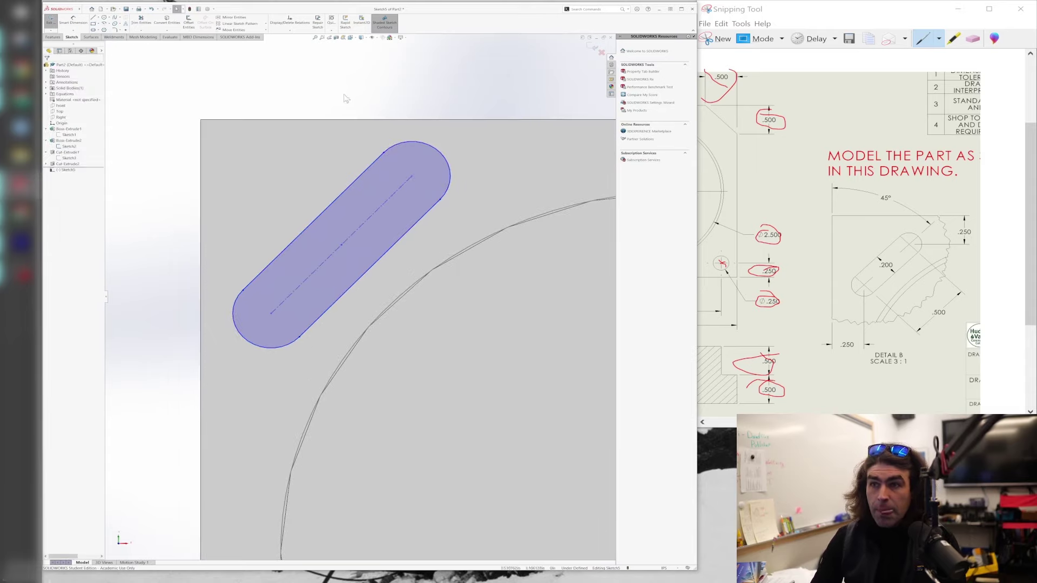
pyautogui.scroll(-1, 367, 260)
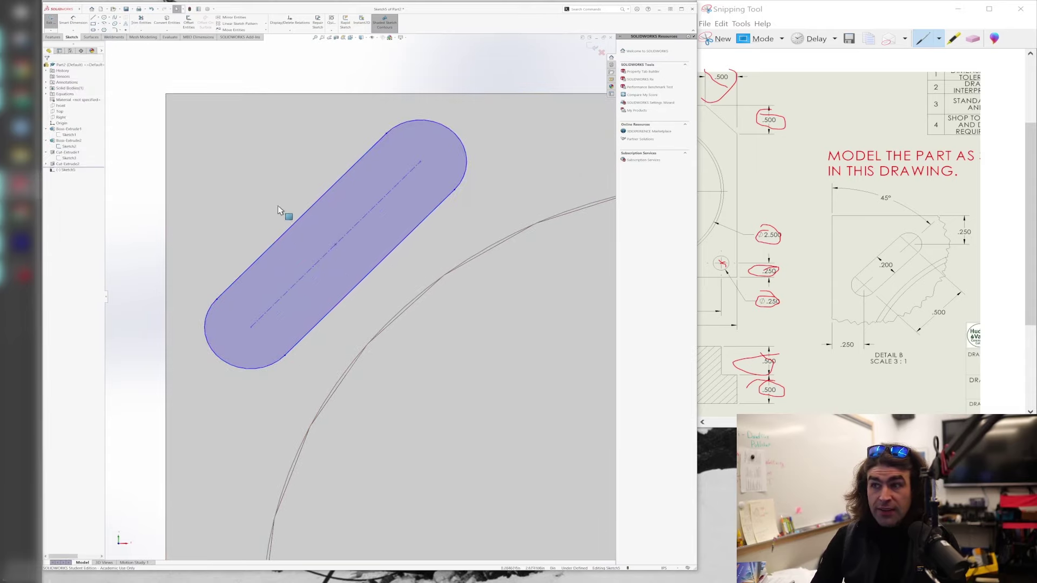
pyautogui.scroll(10, 316, 236)
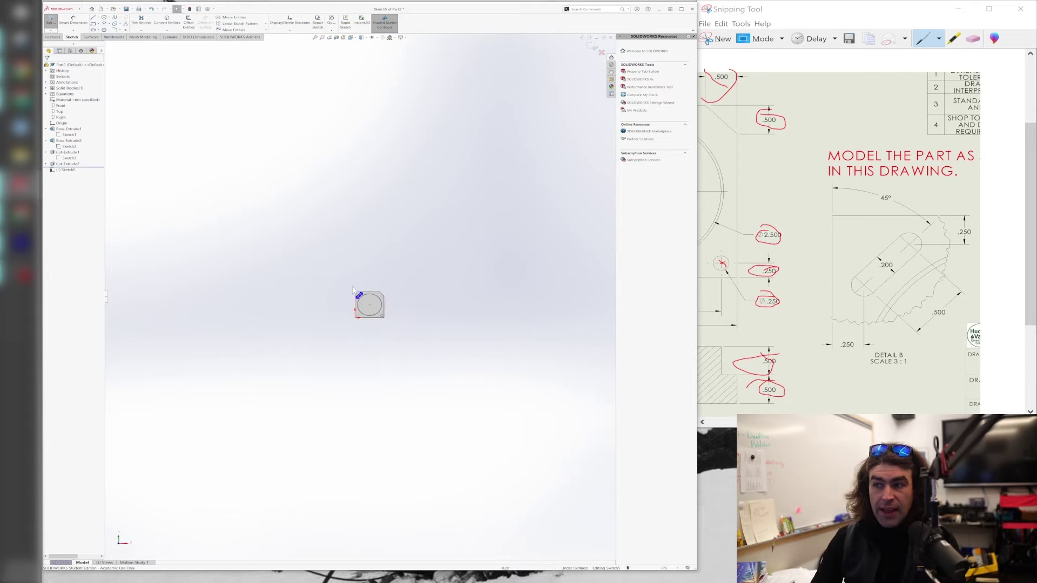
pyautogui.scroll(-10, 370, 261)
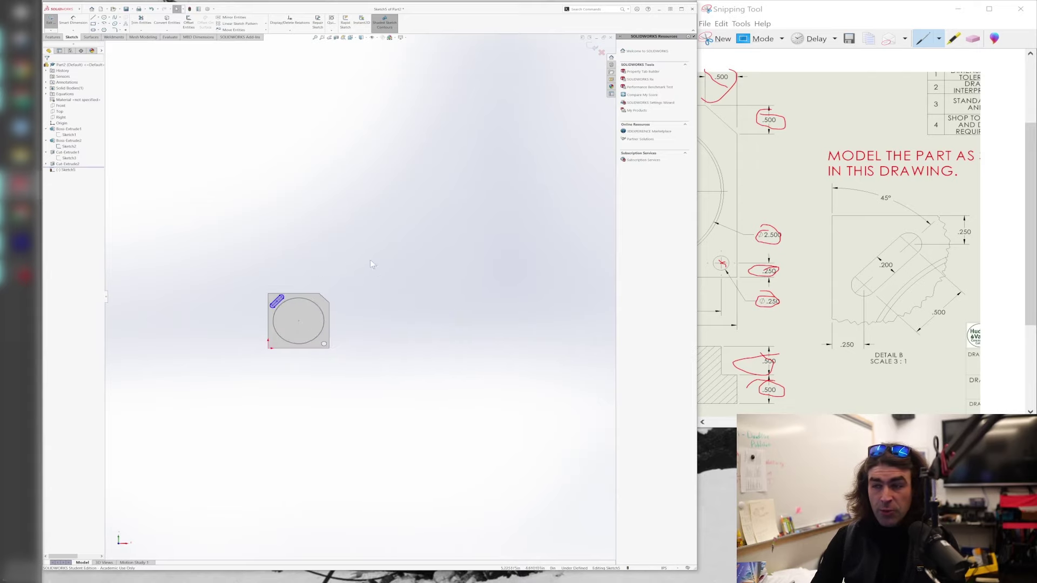
pyautogui.scroll(-5, 465, 328)
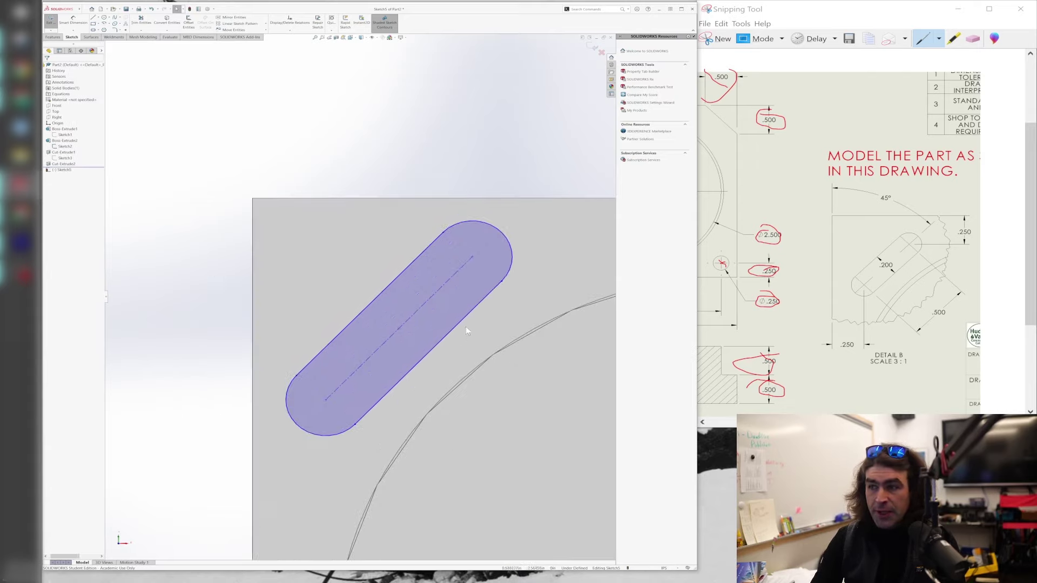
# Dimension the angle between the slot and the base's left edge and set it to 45°
pyautogui.click(74, 26)
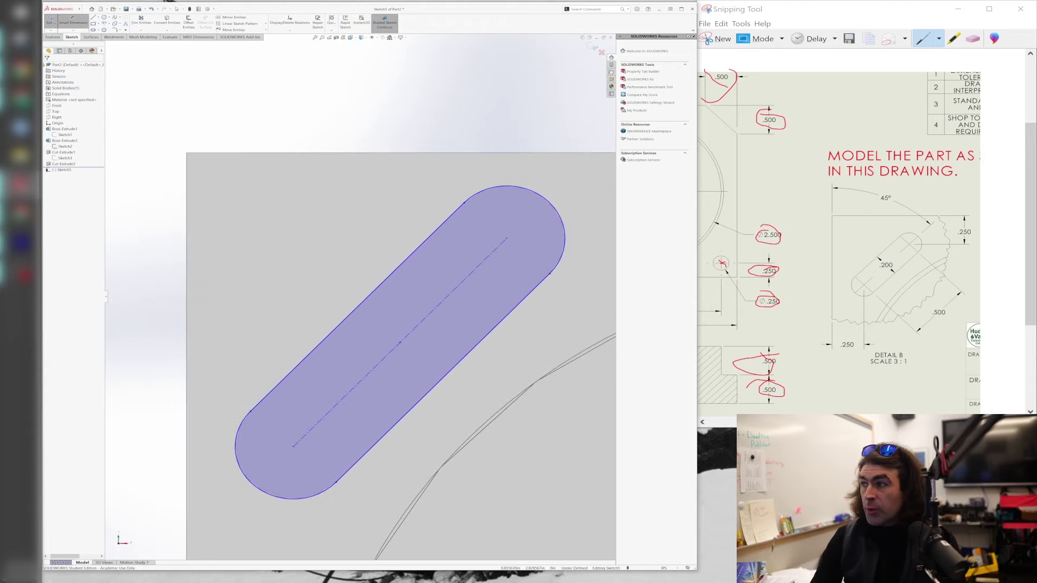
pyautogui.click(429, 315)
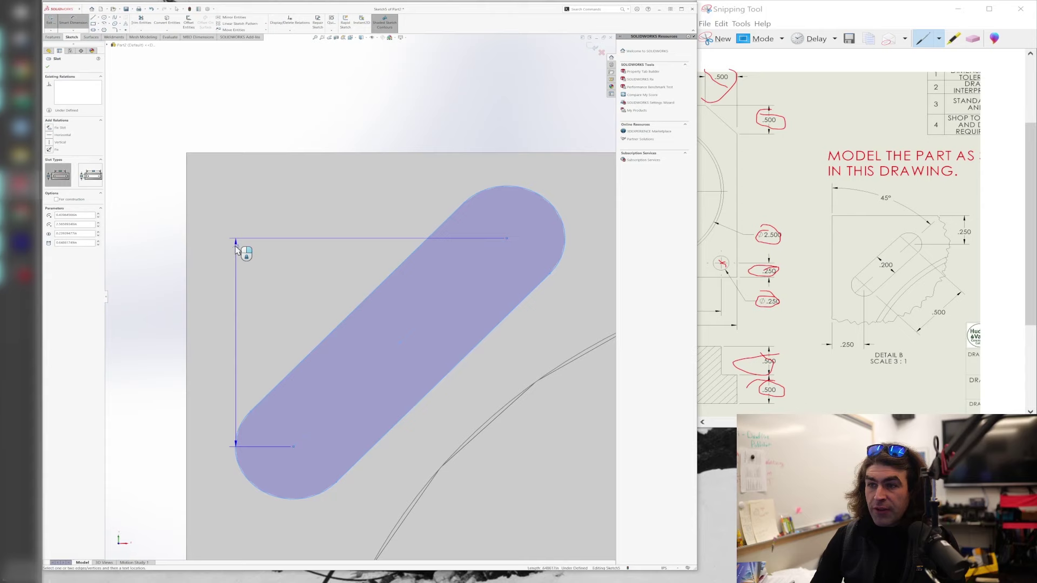
pyautogui.moveTo(187, 233); pyautogui.dragTo(189, 232)
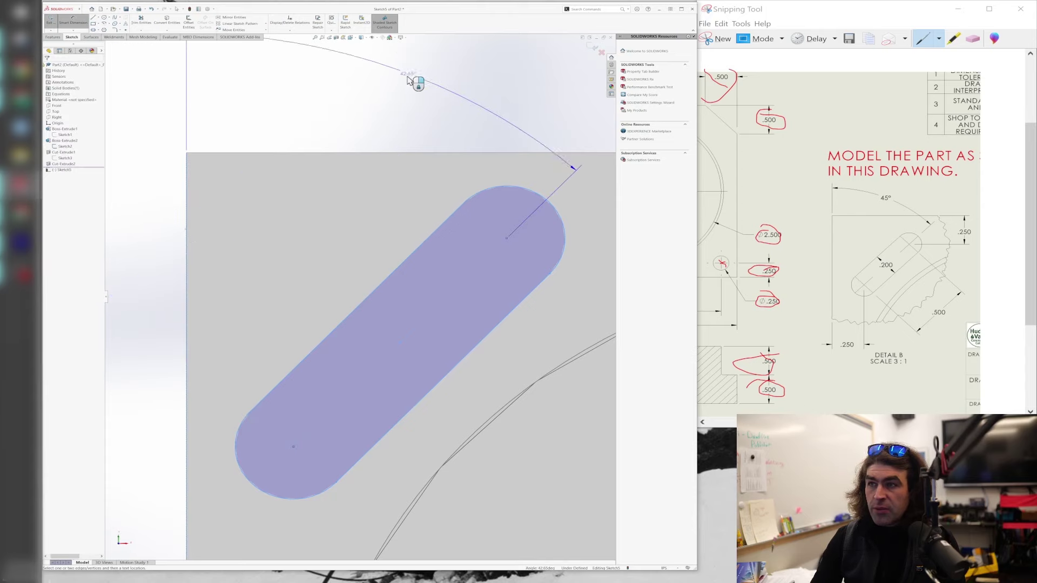
pyautogui.click(412, 97)
pyautogui.write('45')
pyautogui.press('Return')
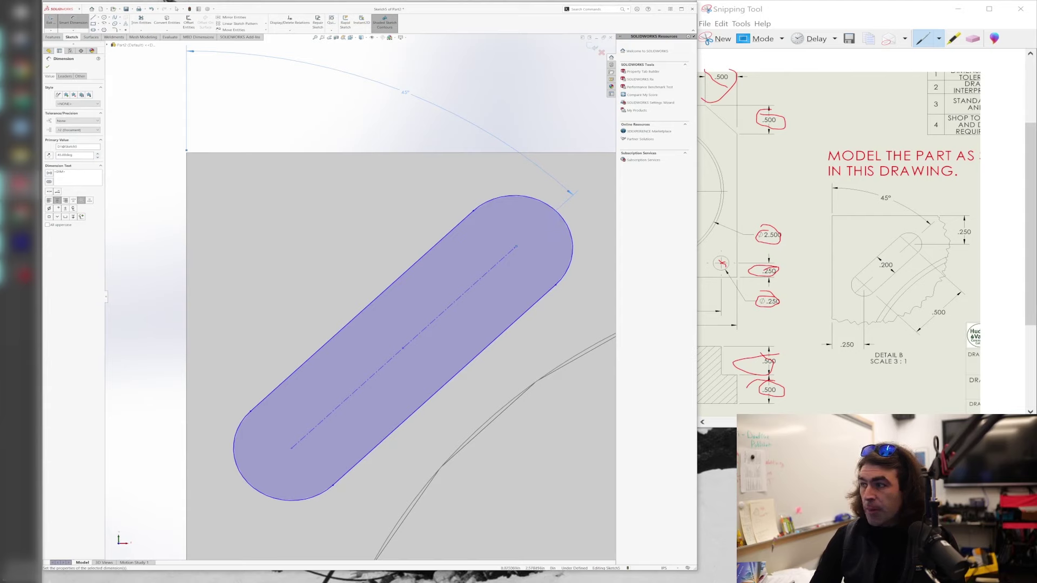
# Dimension the slot's width between its two straight sides and set it to 0.20 in
pyautogui.click(390, 284)
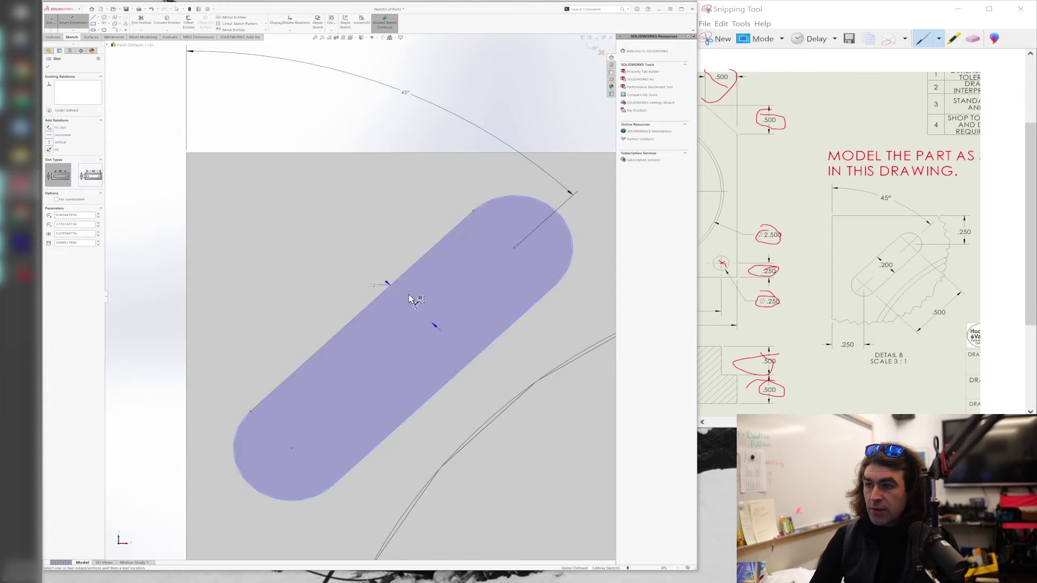
pyautogui.click(475, 355)
pyautogui.click(375, 363)
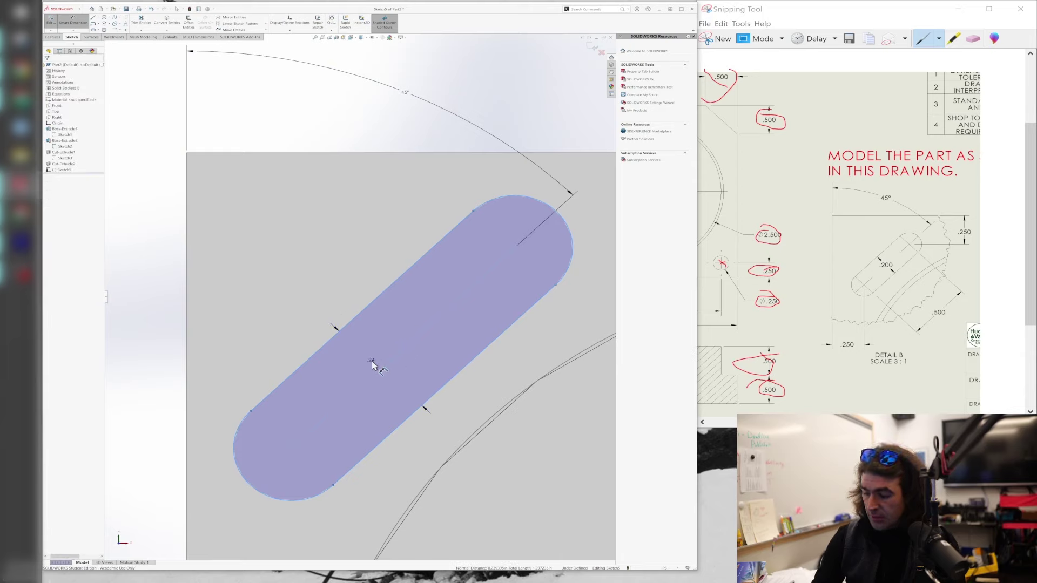
pyautogui.write('.20in')
pyautogui.press('Return')
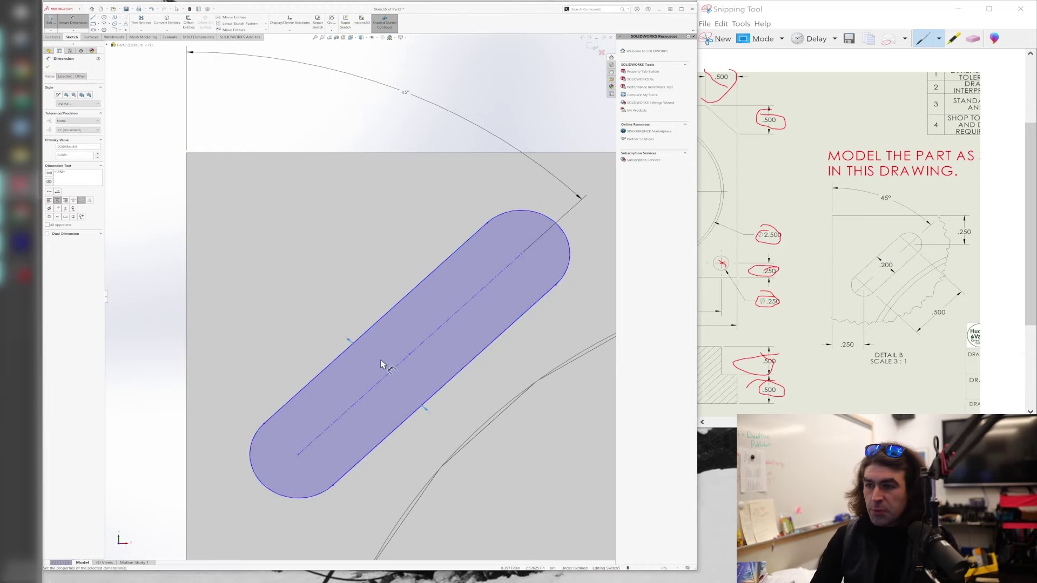
pyautogui.click(438, 333)
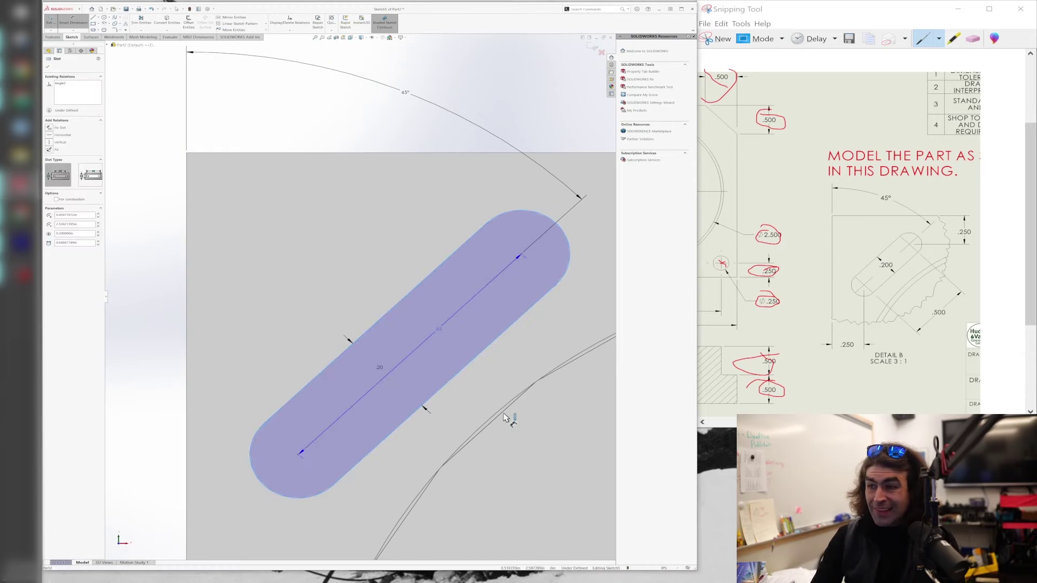
pyautogui.click(526, 454)
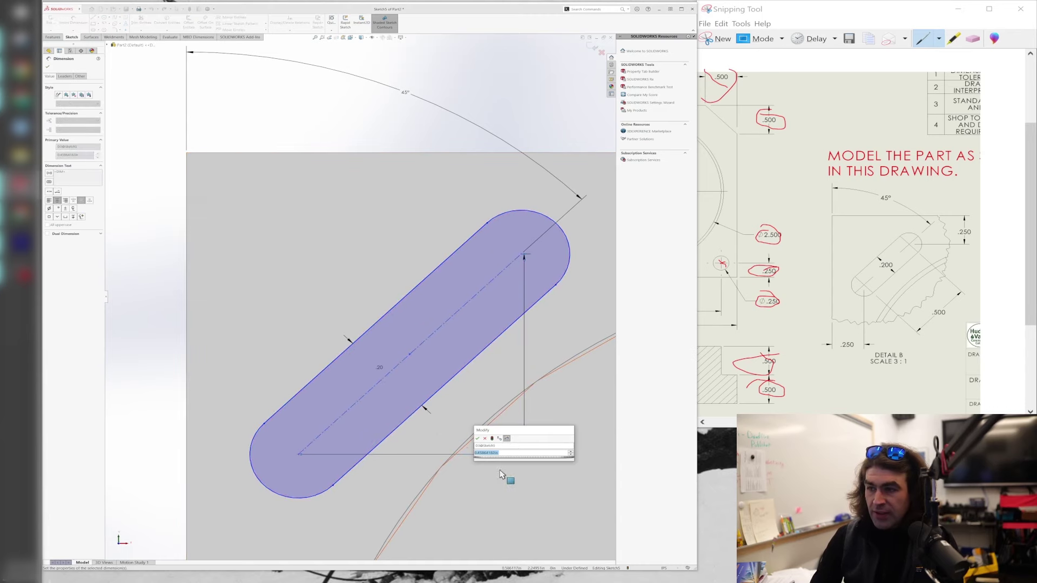
pyautogui.press('Escape')
pyautogui.press('Escape')
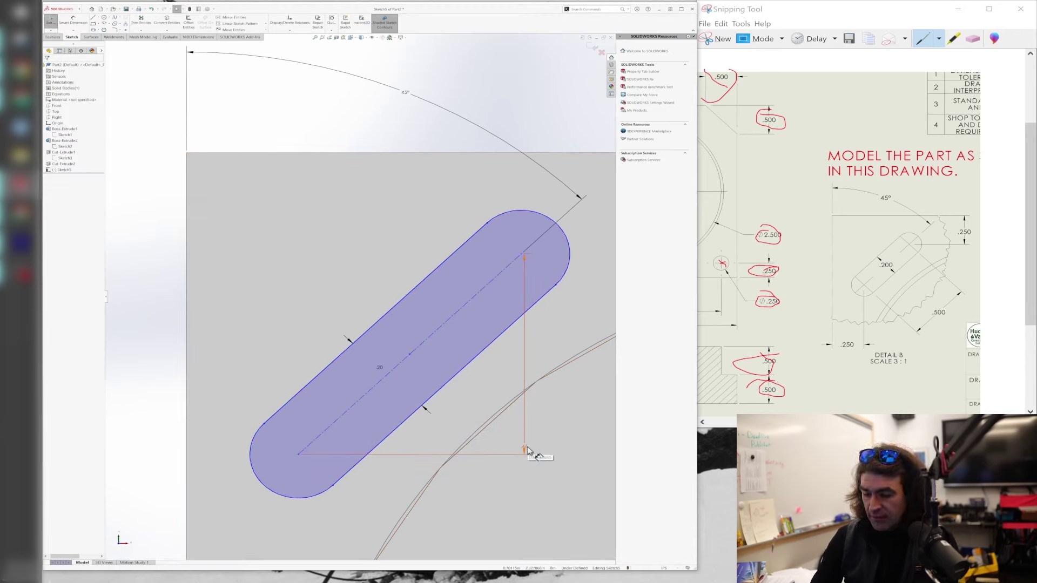
pyautogui.click(528, 448)
pyautogui.press('Delete')
# Dimension the slot's centre-to-centre length parallel to its centreline and set it to 0.5
pyautogui.click(62, 22)
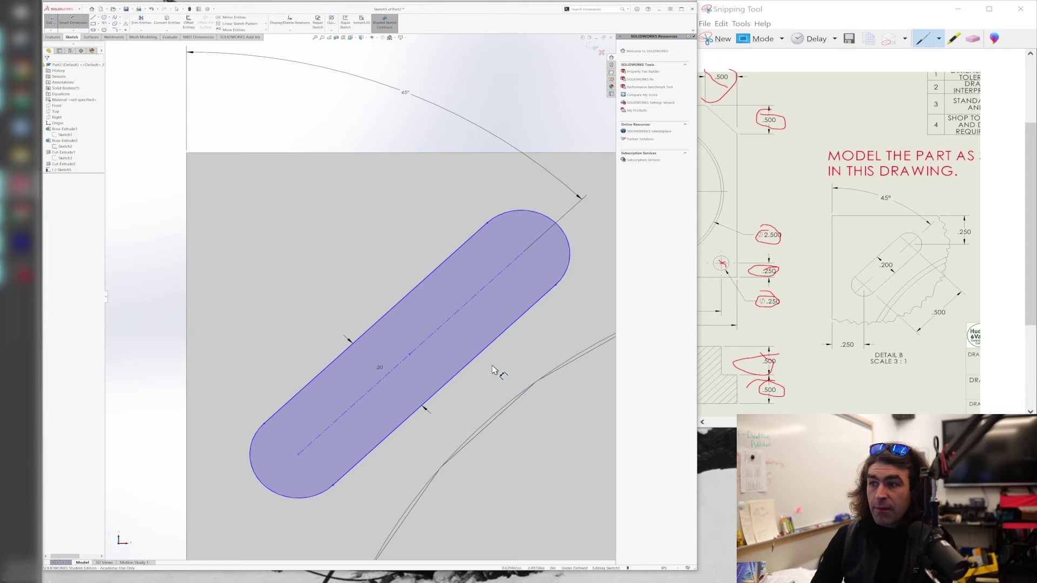
pyautogui.click(472, 301)
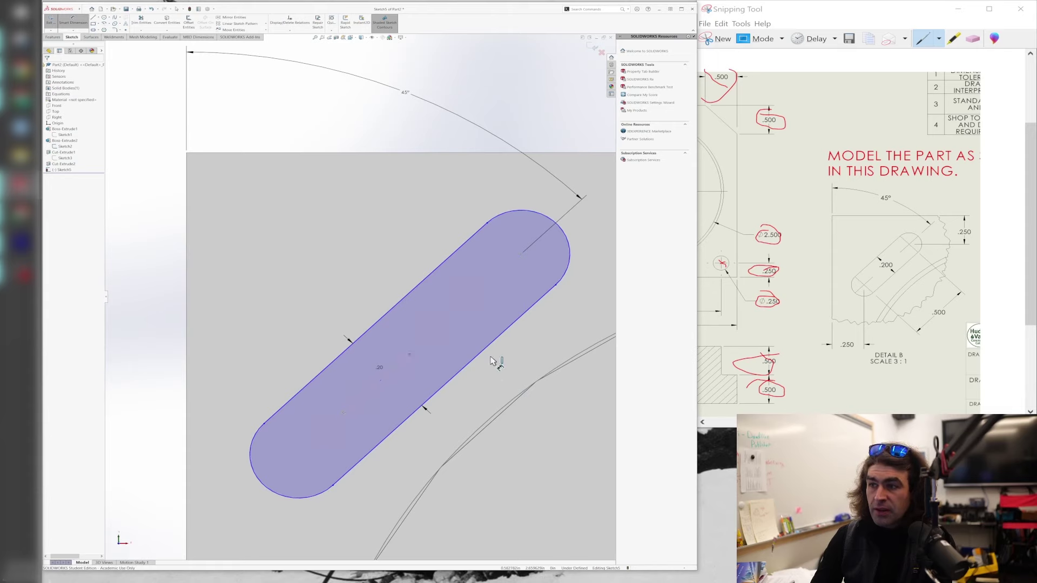
pyautogui.click(501, 440)
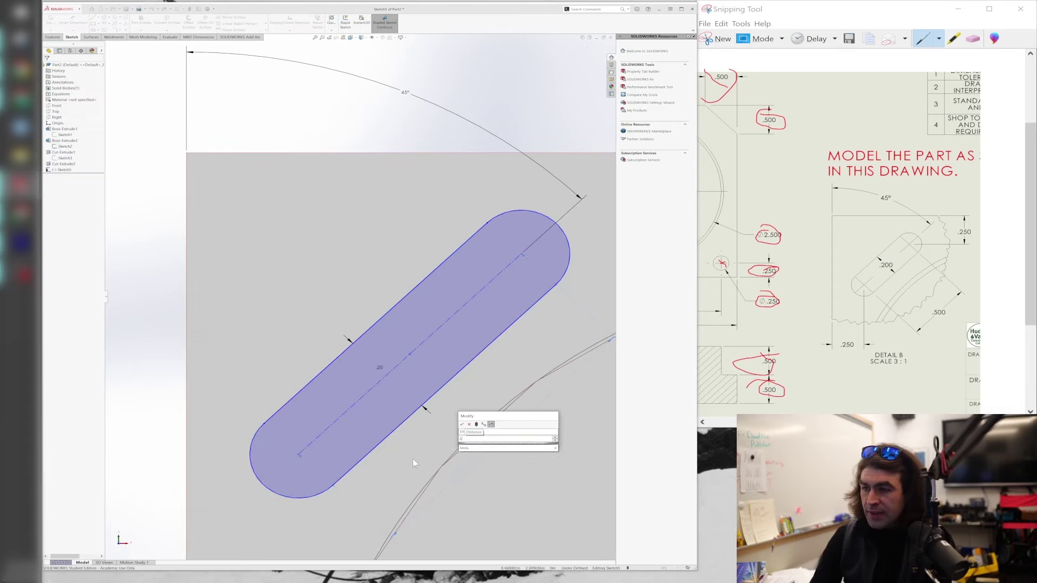
pyautogui.click(462, 425)
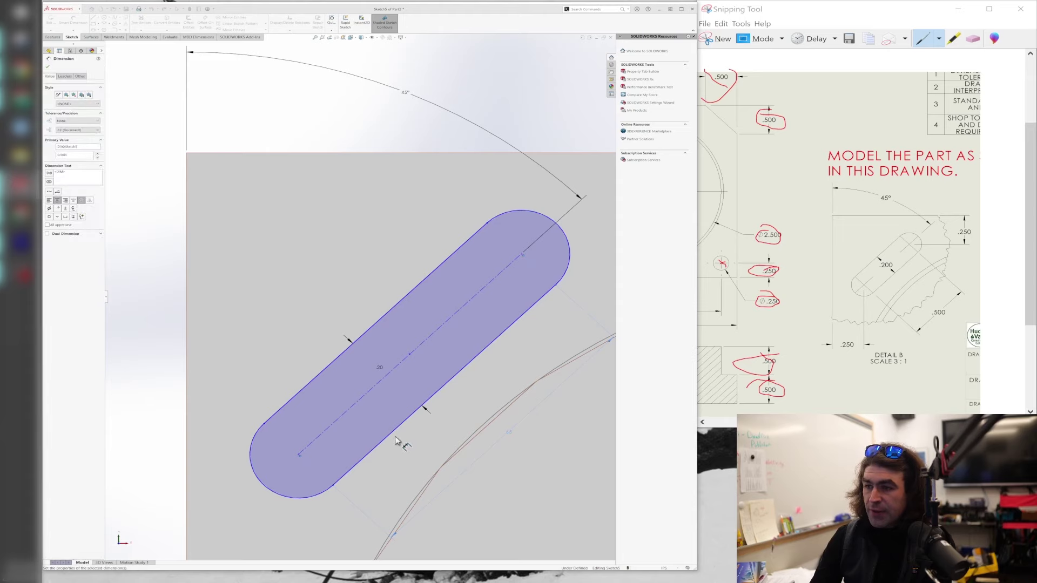
# Move the dimensioned slot slightly closer to the base's upper edge
pyautogui.scroll(3, 359, 297)
pyautogui.scroll(-1, 324, 261)
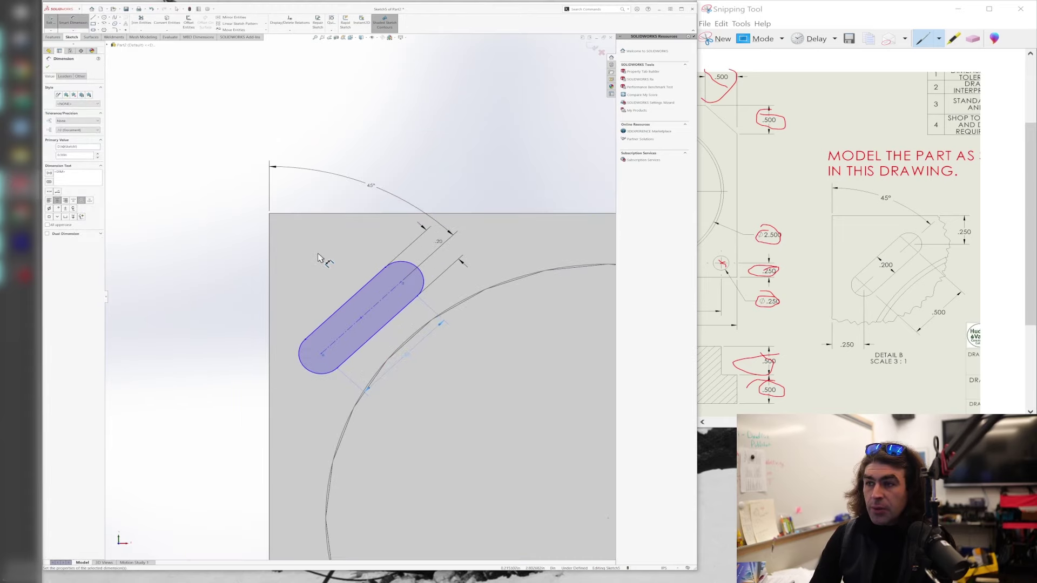
pyautogui.scroll(-1, 324, 262)
pyautogui.click(81, 24)
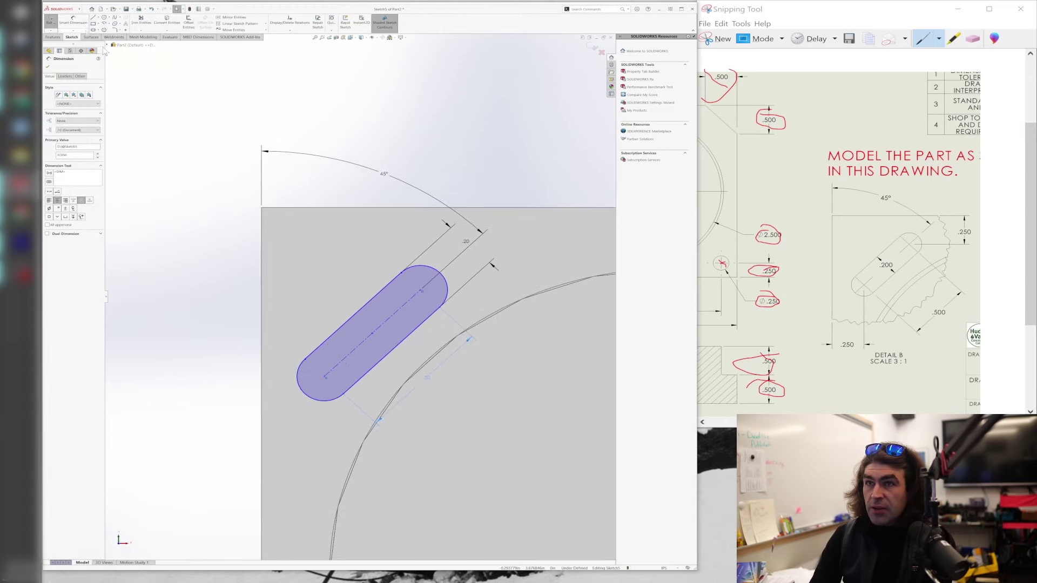
pyautogui.moveTo(422, 290)
pyautogui.mouseDown()
pyautogui.moveTo(523, 194)
pyautogui.moveTo(423, 217)
pyautogui.moveTo(254, 317)
pyautogui.moveTo(538, 193)
pyautogui.moveTo(463, 174)
pyautogui.moveTo(219, 290)
pyautogui.moveTo(523, 127)
pyautogui.moveTo(445, 388)
pyautogui.moveTo(405, 243)
pyautogui.moveTo(324, 231)
pyautogui.moveTo(371, 250)
pyautogui.moveTo(435, 249)
pyautogui.moveTo(426, 270)
pyautogui.mouseUp()
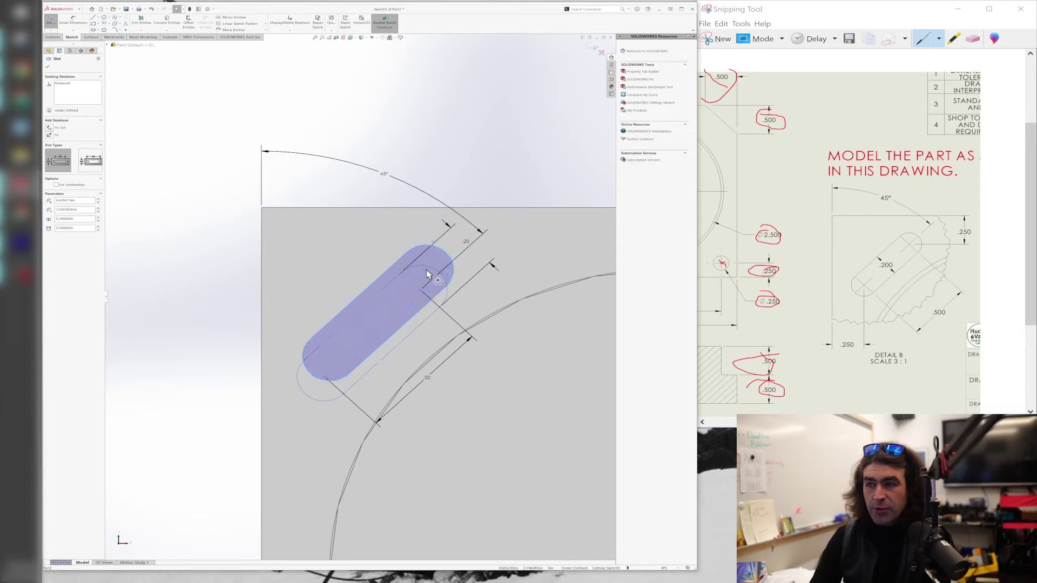
pyautogui.click(500, 161)
pyautogui.scroll(-1, 312, 223)
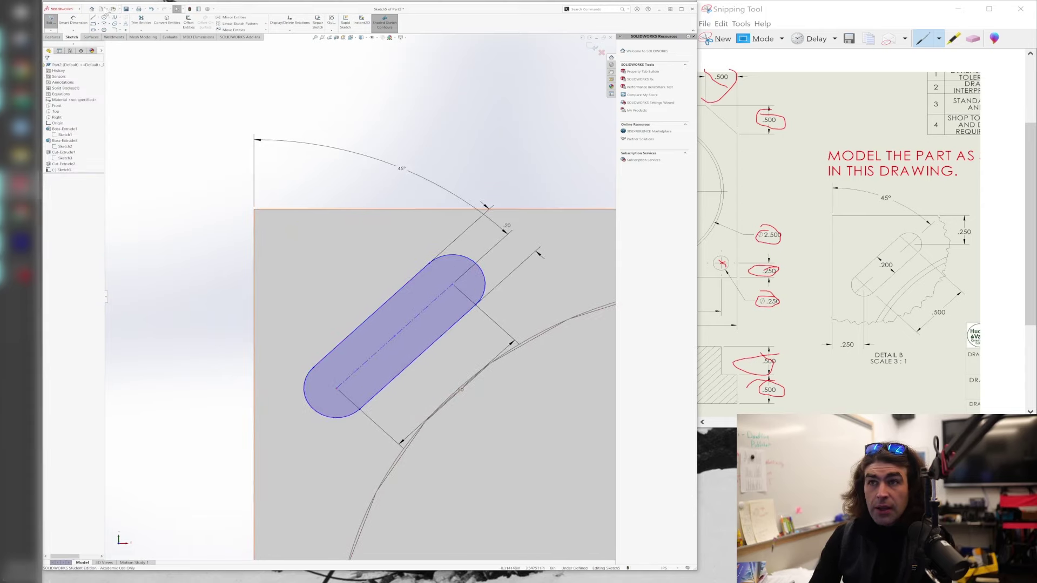
# Dimension the slot's lower centre point 0.25 from the base's left edge
pyautogui.click(72, 21)
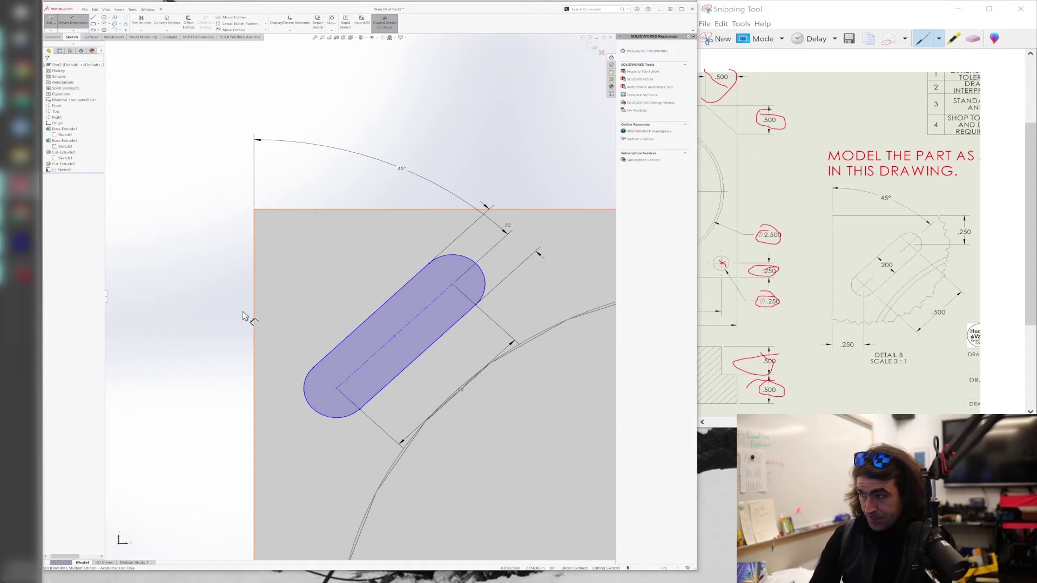
pyautogui.click(337, 392)
pyautogui.click(254, 386)
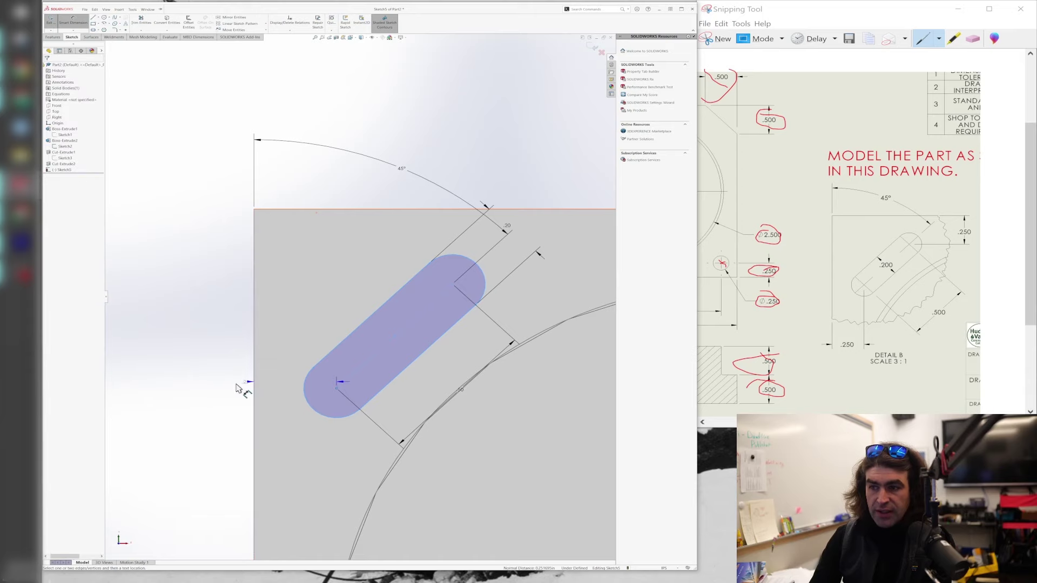
pyautogui.click(181, 414)
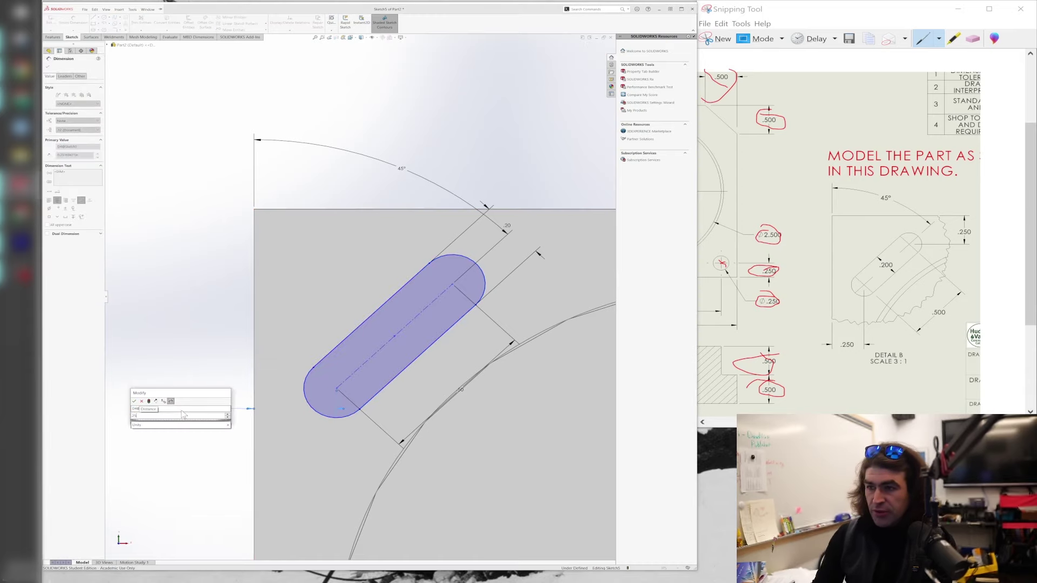
pyautogui.write('.25')
pyautogui.press('Return')
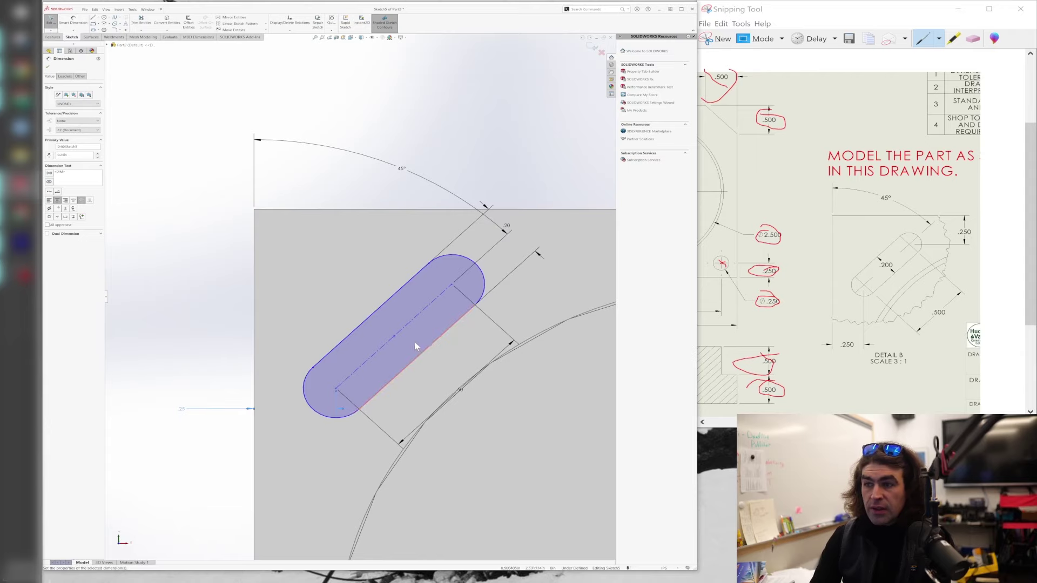
# Shift the partly defined slot toward the base's upper edge to check its remaining freedom of movement
pyautogui.click(410, 320)
pyautogui.moveTo(396, 260); pyautogui.dragTo(424, 268)
pyautogui.click(528, 136)
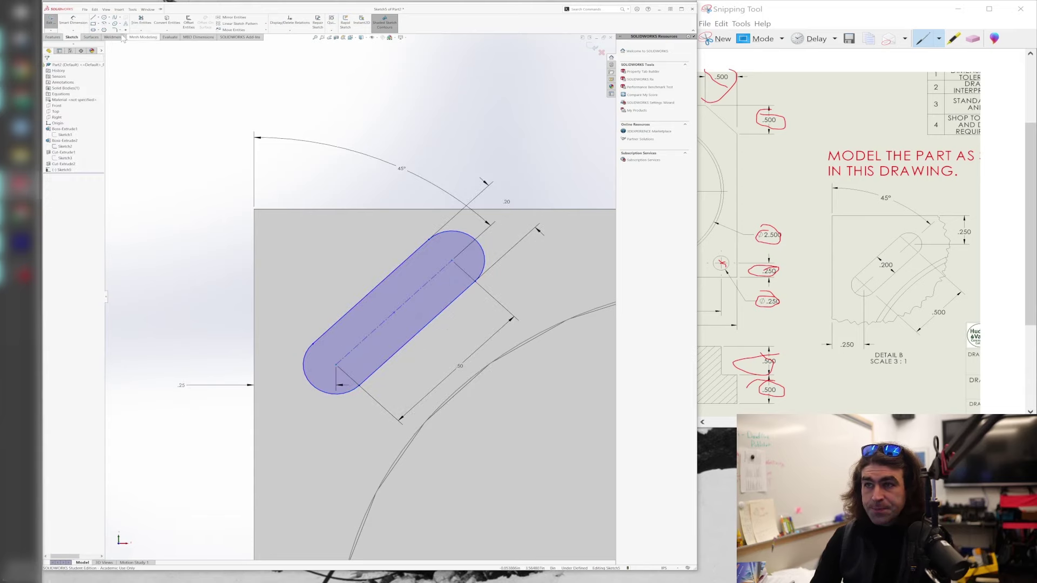
# Dimension the slot's upper centre point 0.25 from the base's upper edge
pyautogui.click(73, 22)
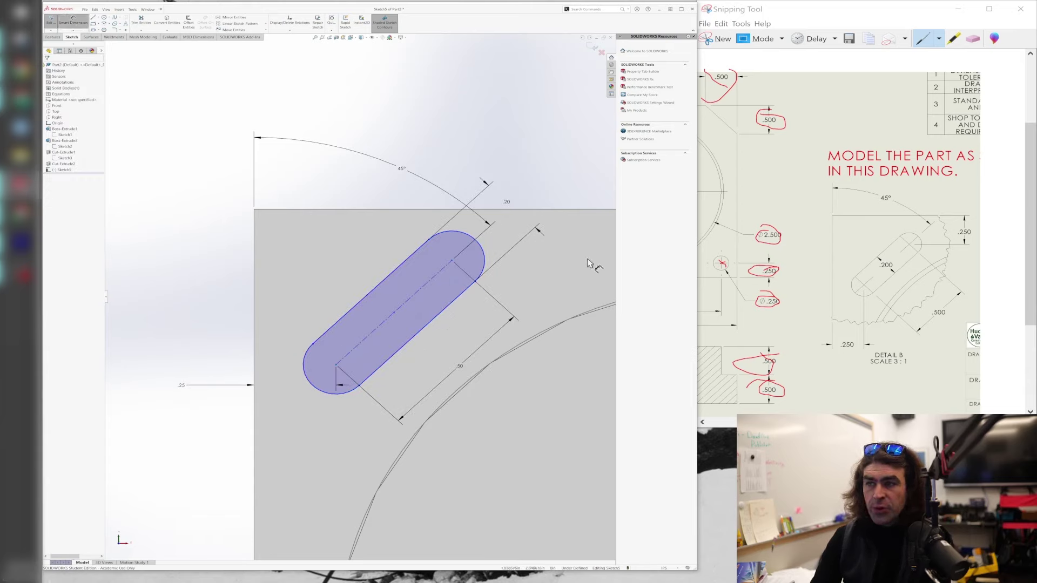
pyautogui.click(453, 265)
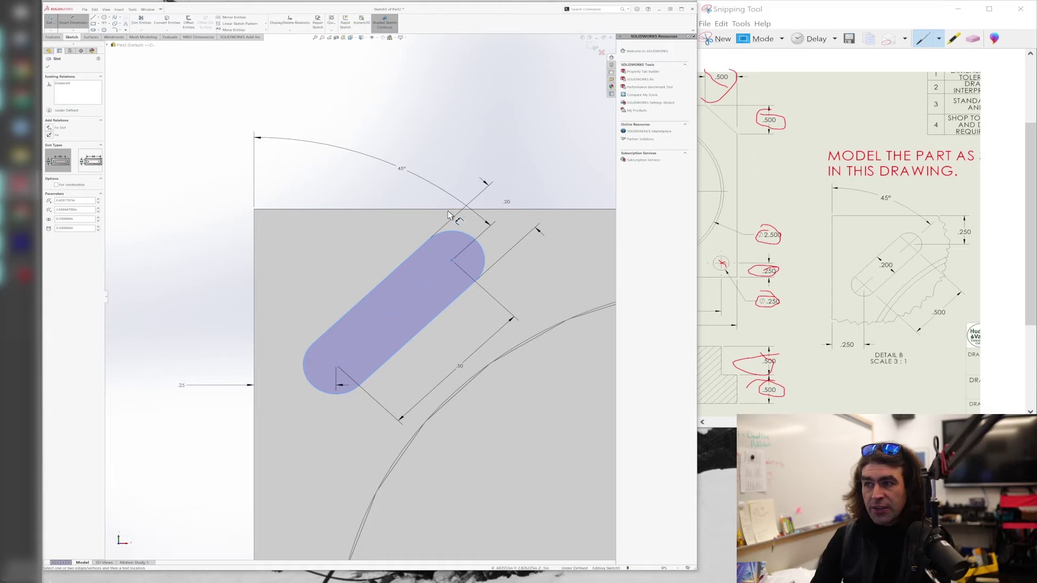
pyautogui.click(454, 211)
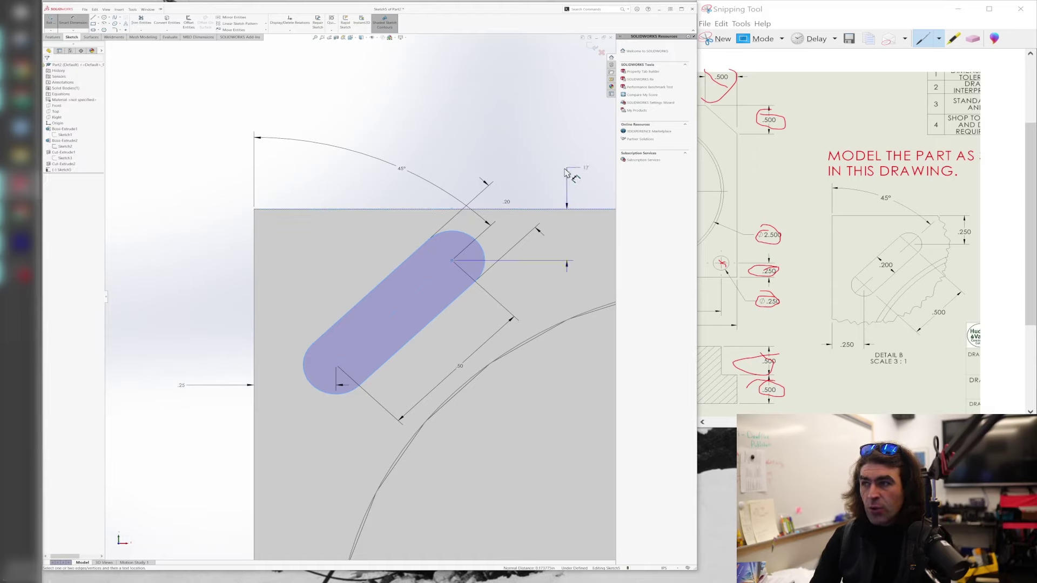
pyautogui.click(562, 170)
pyautogui.write('.25')
pyautogui.press('Return')
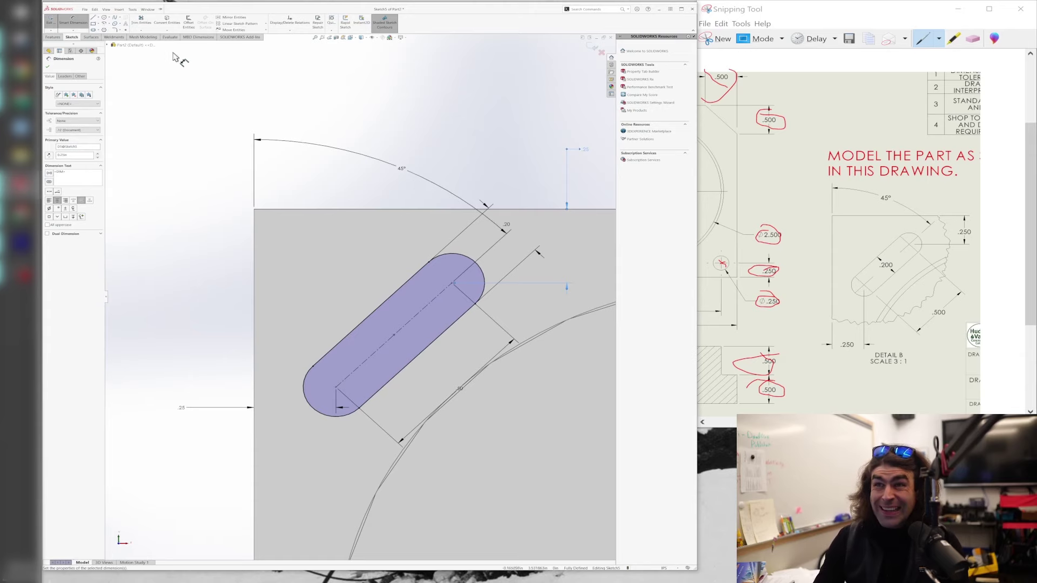
# Cut the slot profile through the base with an Extruded Cut set to Through All
pyautogui.click(52, 21)
pyautogui.press('f')
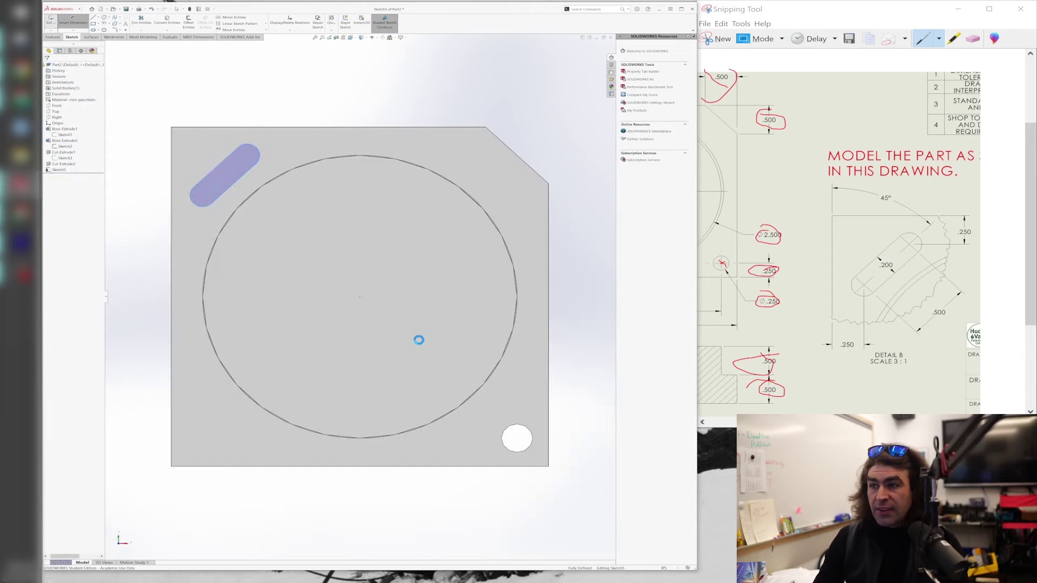
pyautogui.click(225, 220)
pyautogui.click(238, 204)
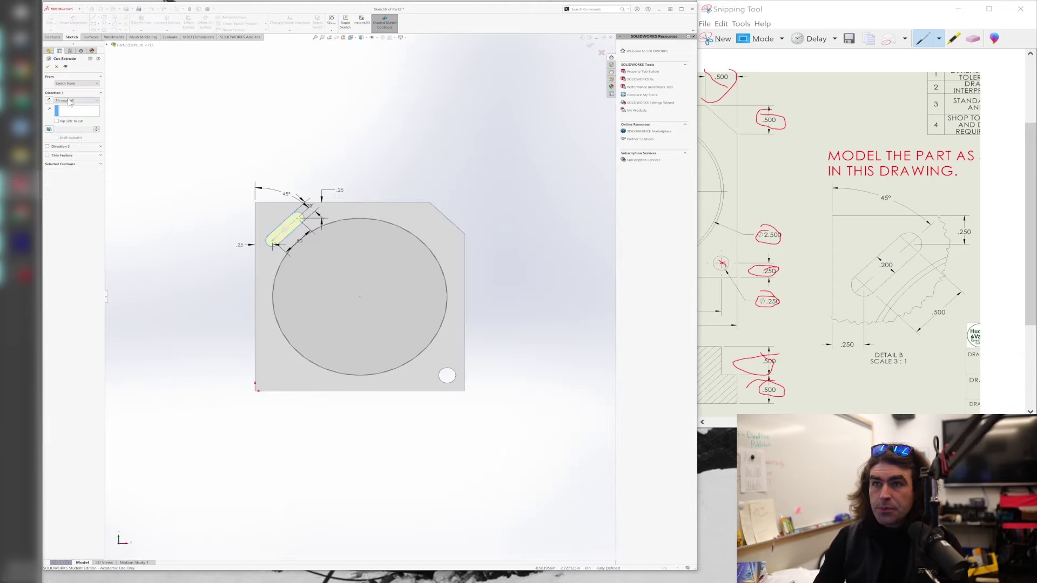
pyautogui.click(48, 67)
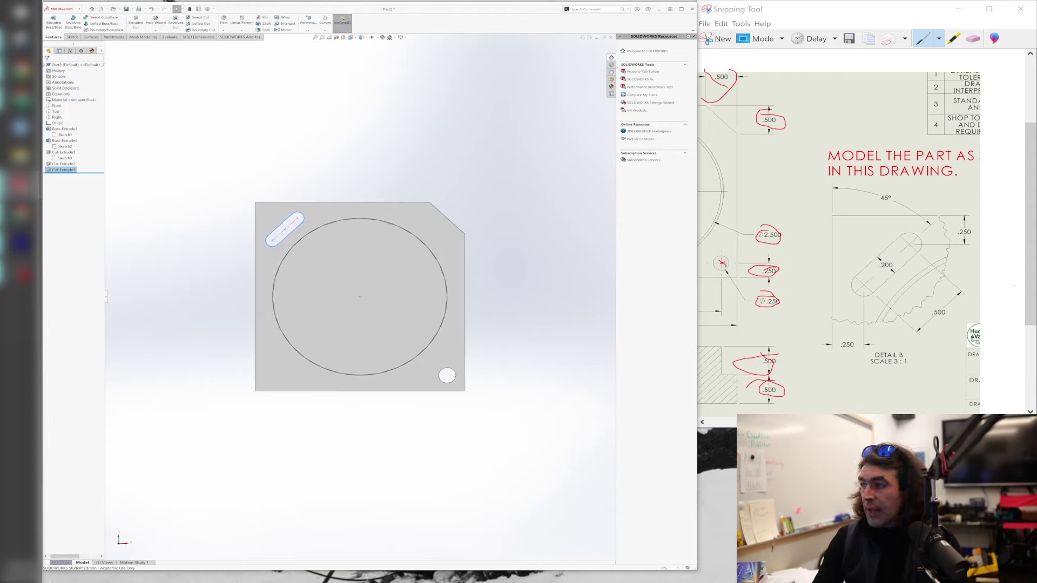
# Mark the R.04 callout on the drawing and fillet the edge where the boss meets the base with a 0.04 radius
pyautogui.moveTo(941, 422); pyautogui.dragTo(839, 421)
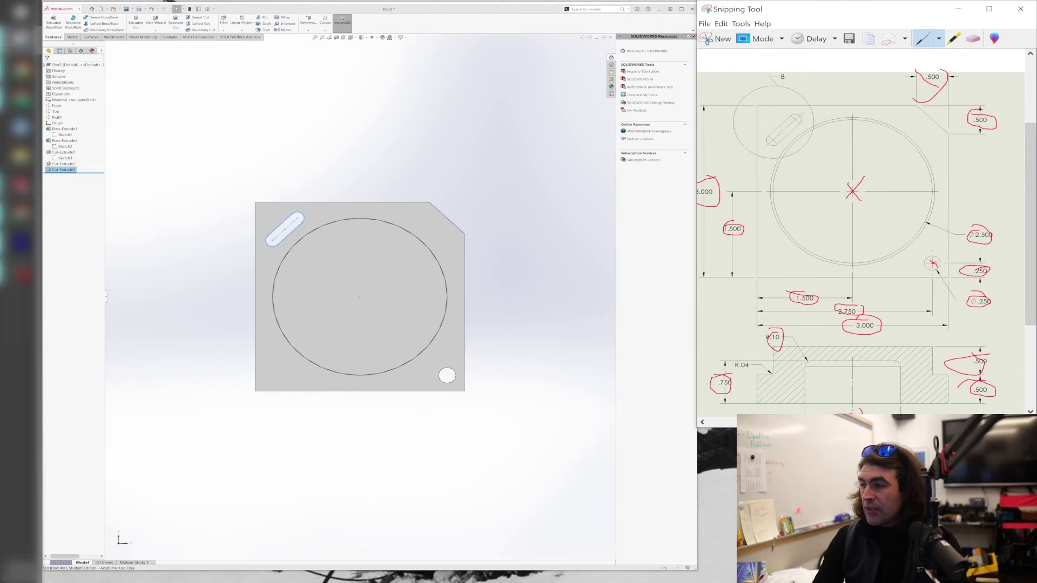
pyautogui.moveTo(750, 354); pyautogui.dragTo(758, 373)
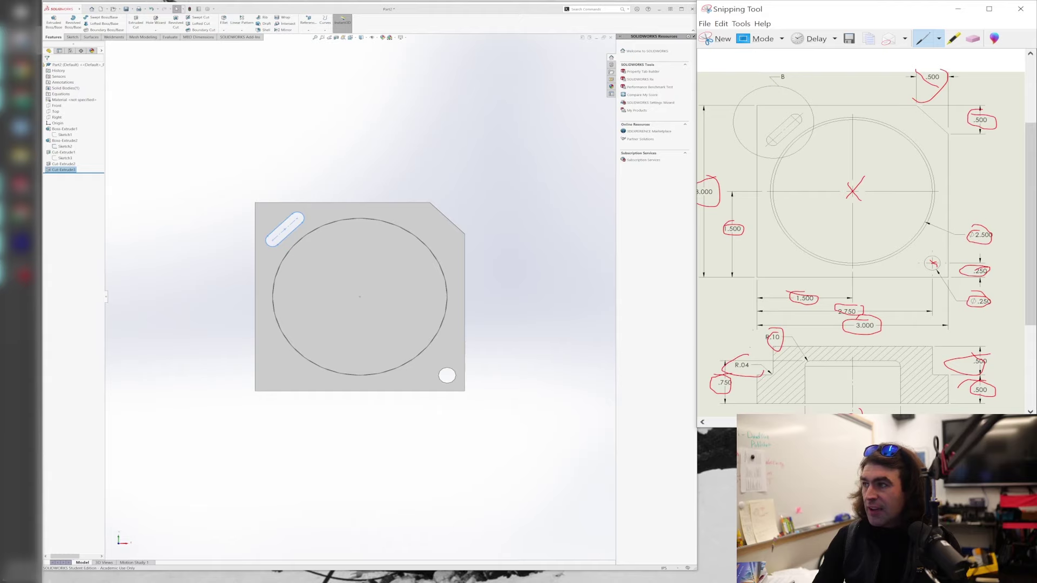
pyautogui.click(224, 21)
pyautogui.moveTo(388, 475); pyautogui.dragTo(395, 400, button='middle')
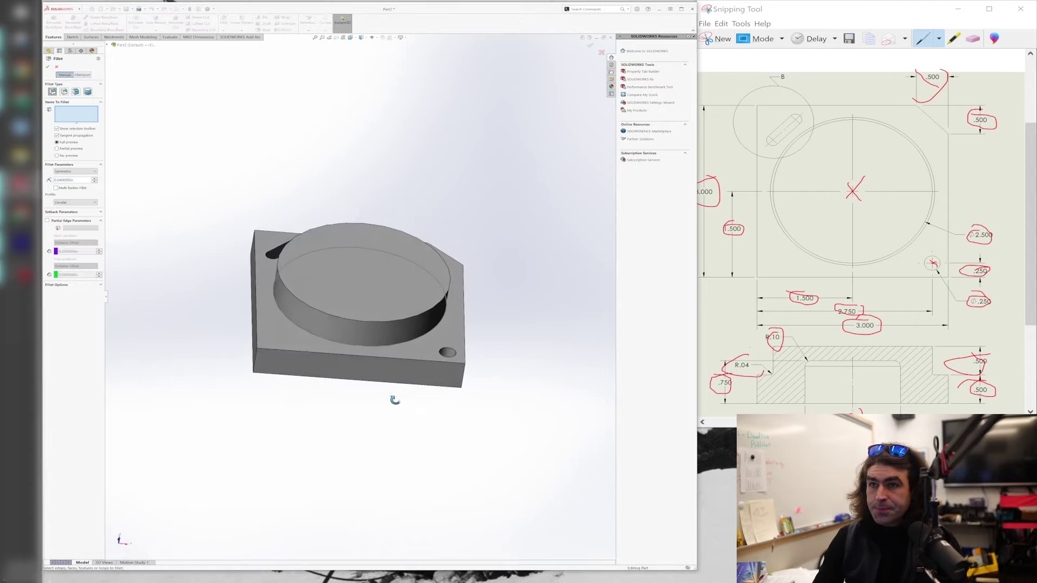
pyautogui.scroll(-5, 395, 399)
pyautogui.click(407, 316)
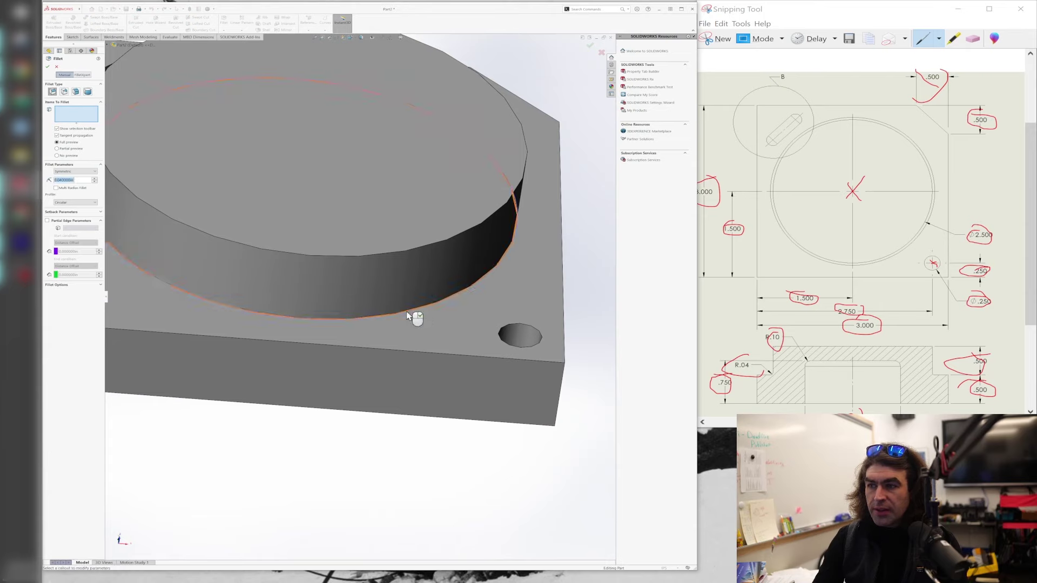
pyautogui.click(407, 316)
pyautogui.click(78, 179)
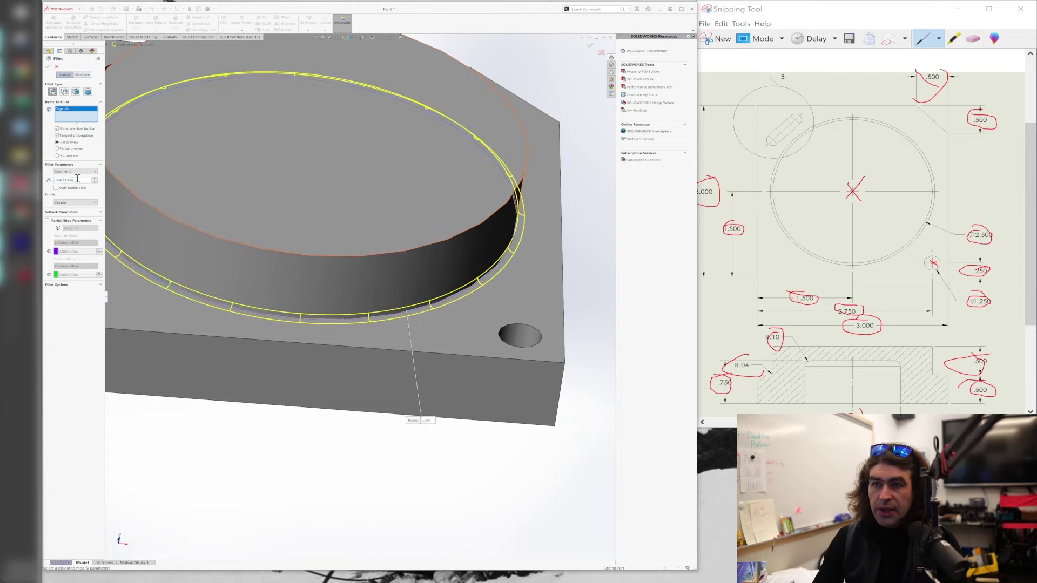
pyautogui.click(48, 66)
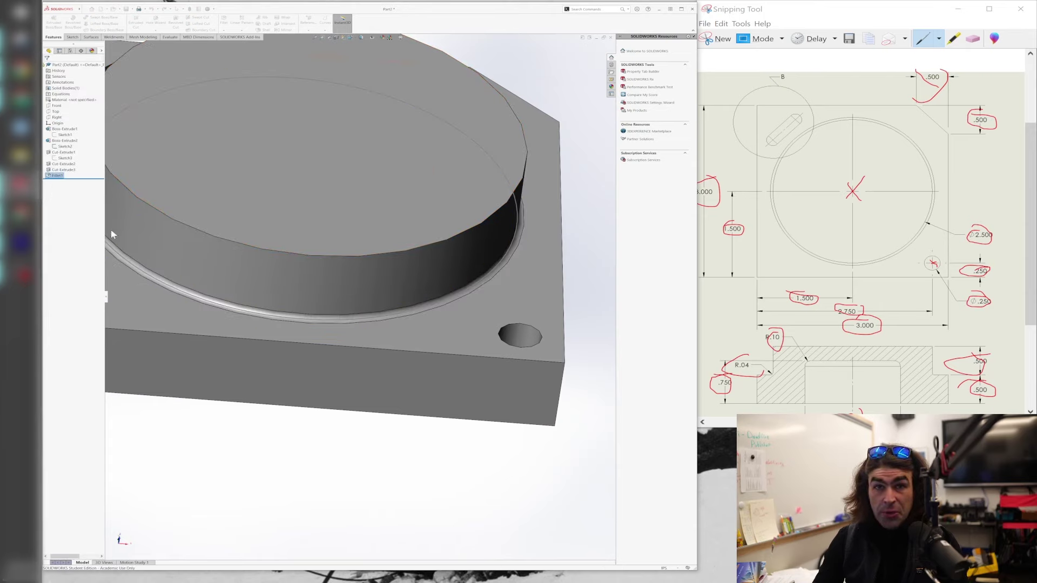
# Fillet the inner edge at the floor of the underside bore with a 0.1 radius
pyautogui.moveTo(360, 441); pyautogui.dragTo(354, 294, button='middle')
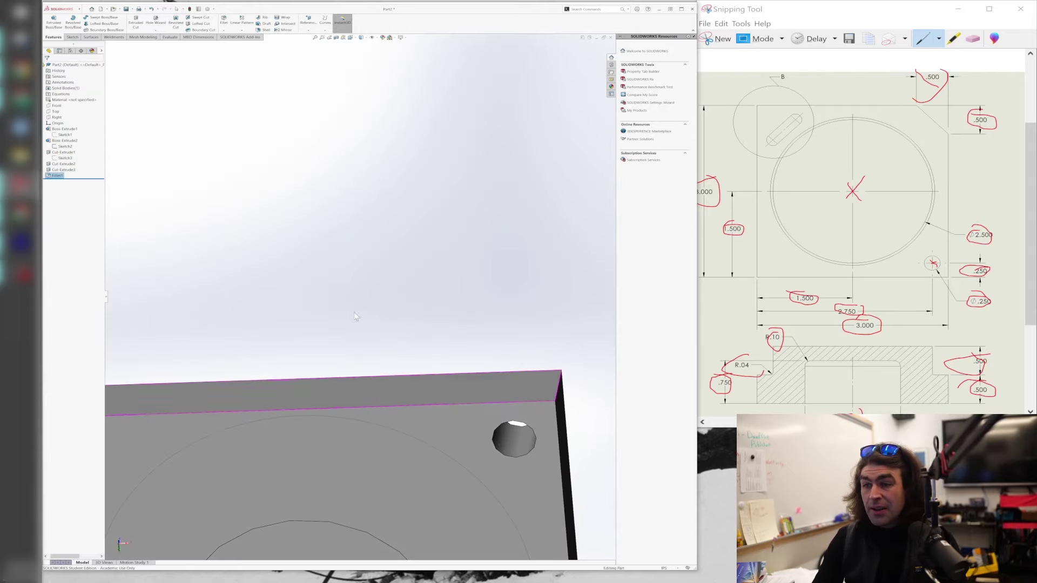
pyautogui.scroll(5, 356, 296)
pyautogui.scroll(-4, 363, 502)
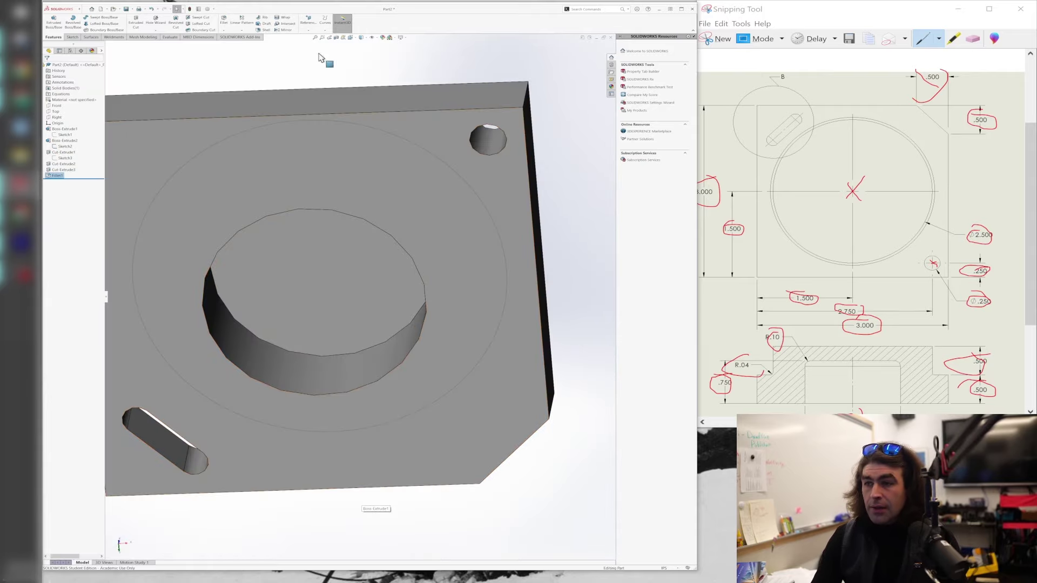
pyautogui.click(226, 22)
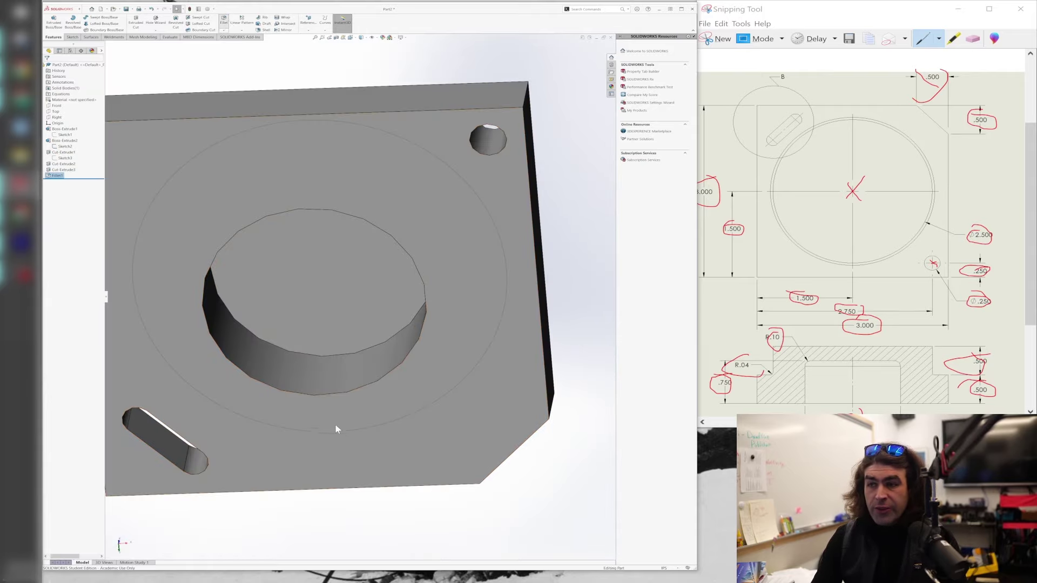
pyautogui.click(341, 358)
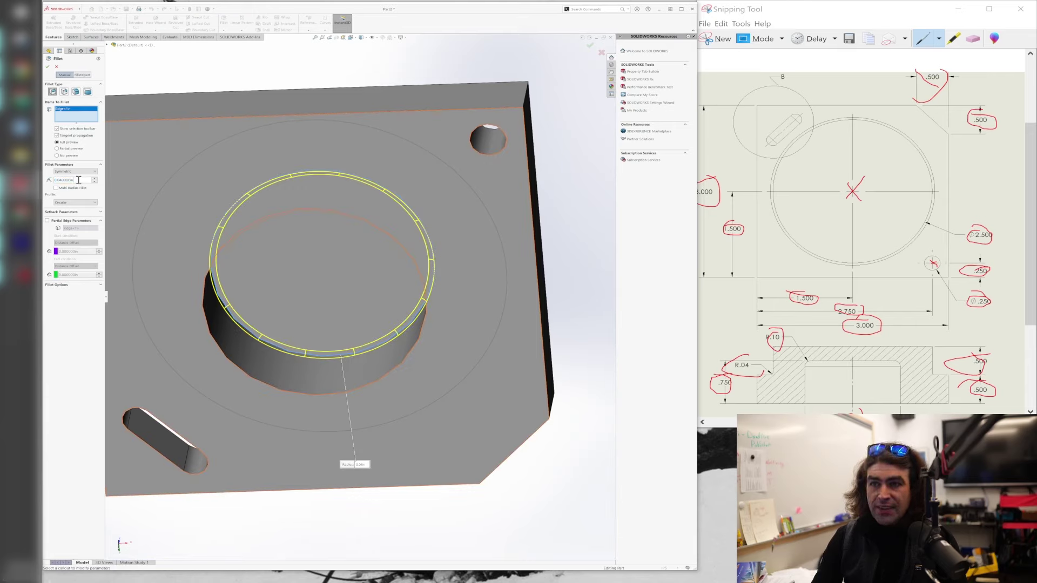
pyautogui.write('.')
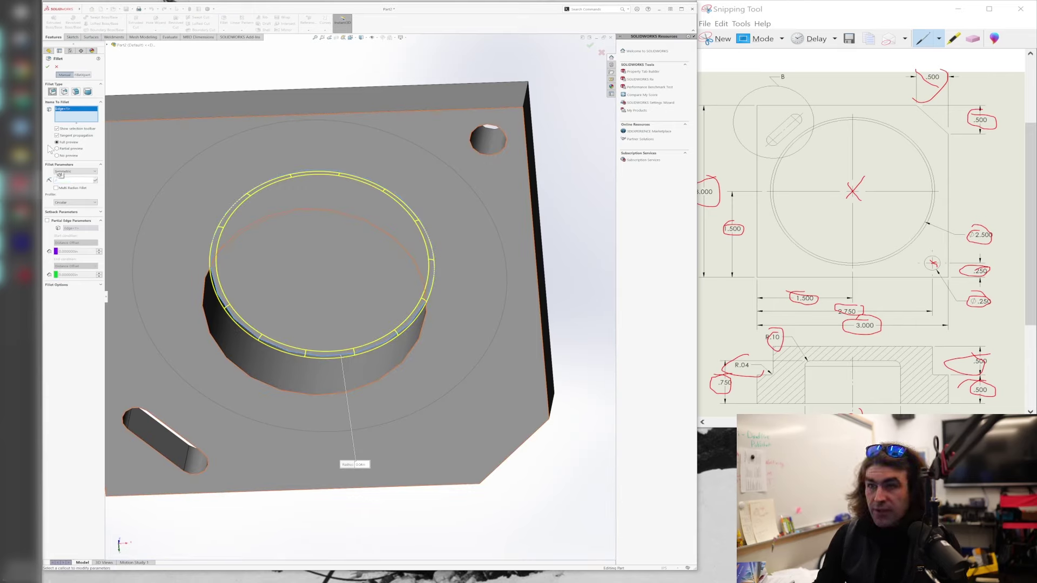
pyautogui.write('1')
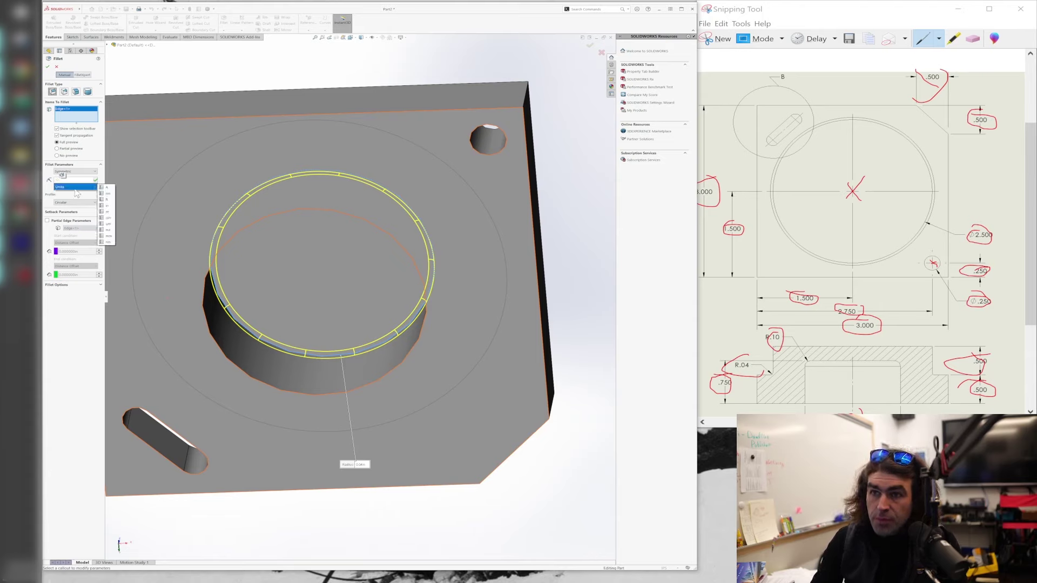
pyautogui.click(75, 182)
pyautogui.moveTo(77, 180); pyautogui.dragTo(20, 181)
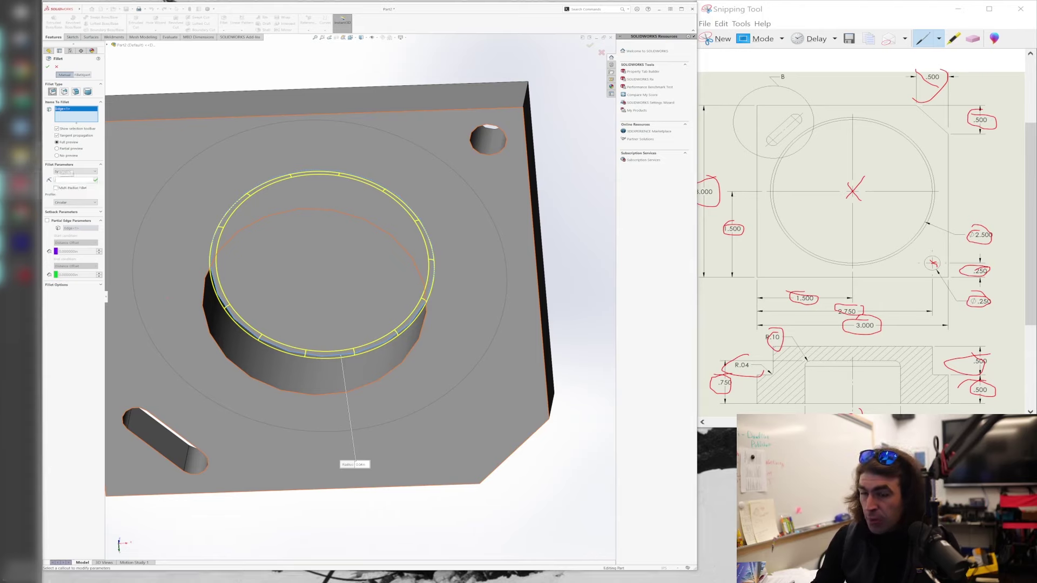
pyautogui.click(48, 66)
# Review the part's extrudes, cuts and fillets one by one in the model history and compare the model with the drawing
pyautogui.scroll(5, 394, 399)
pyautogui.moveTo(430, 254); pyautogui.dragTo(370, 448, button='middle')
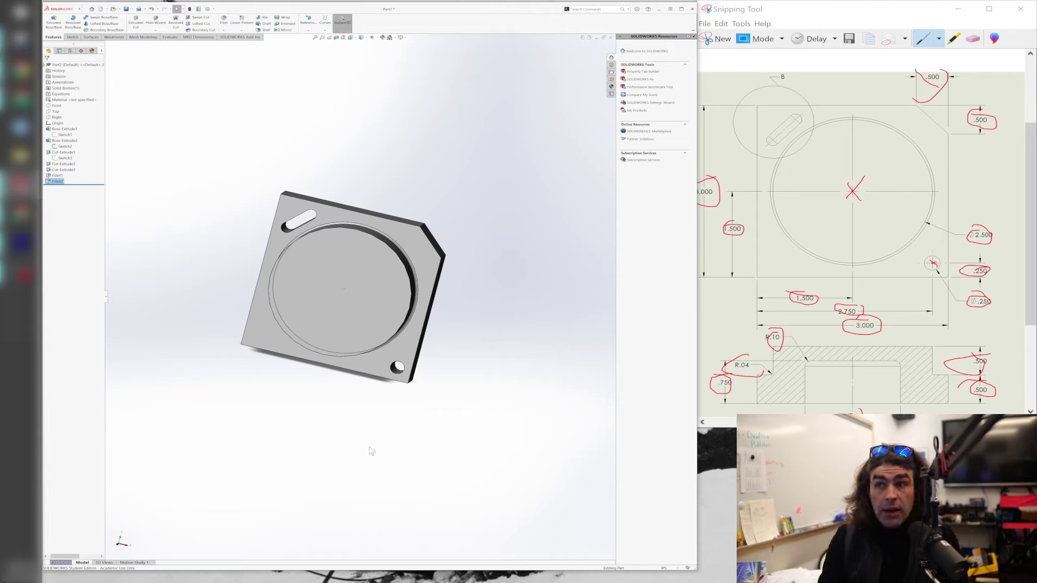
pyautogui.moveTo(106, 303); pyautogui.dragTo(142, 307)
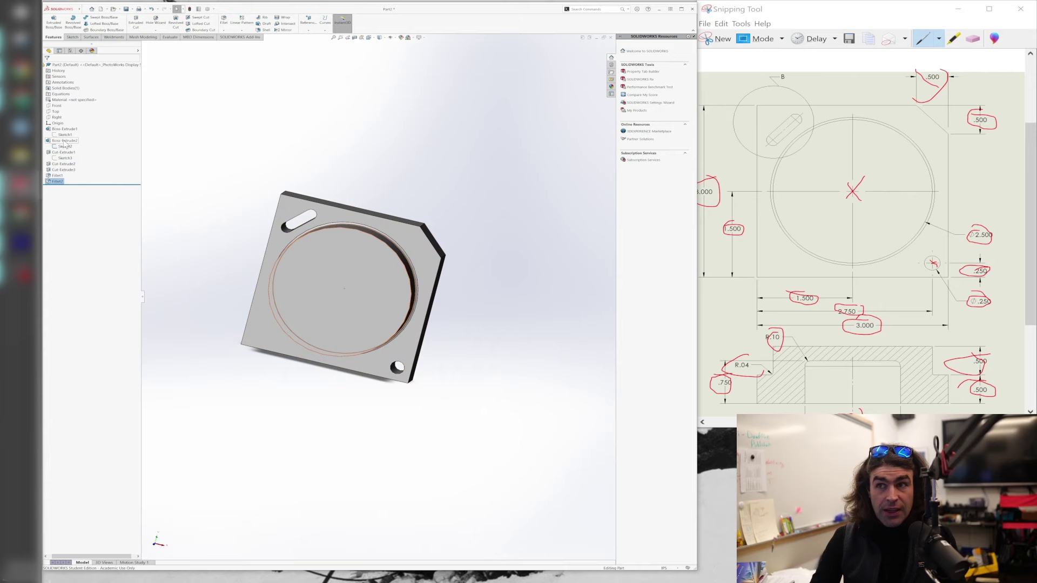
pyautogui.click(66, 131)
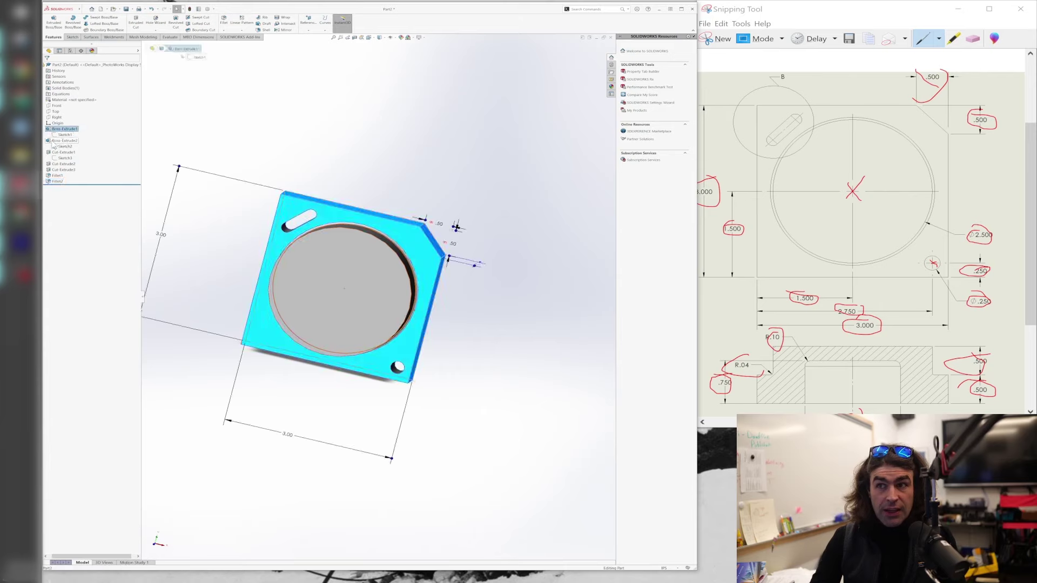
pyautogui.click(62, 152)
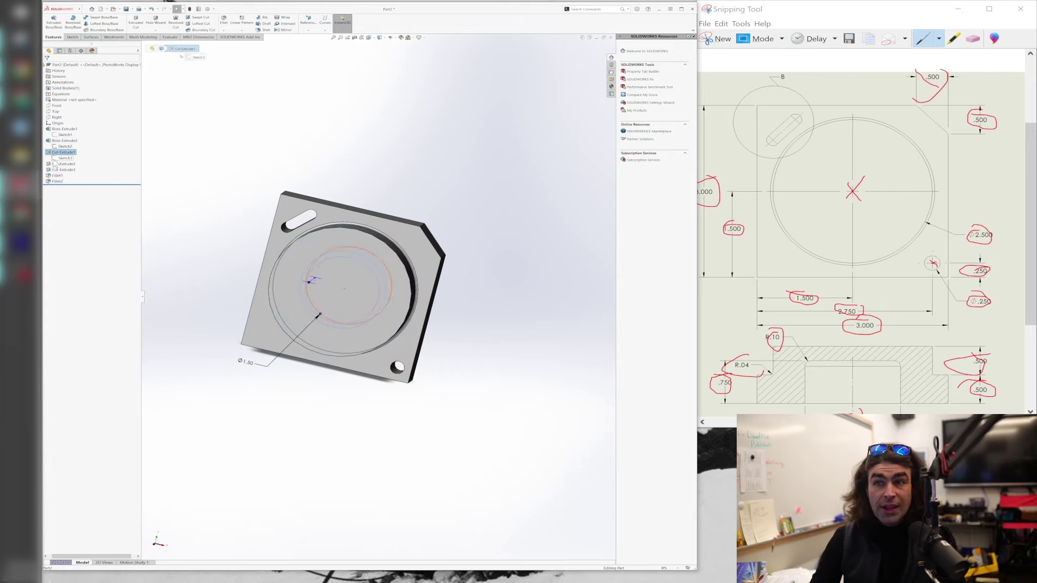
pyautogui.click(59, 169)
pyautogui.click(57, 176)
pyautogui.click(58, 185)
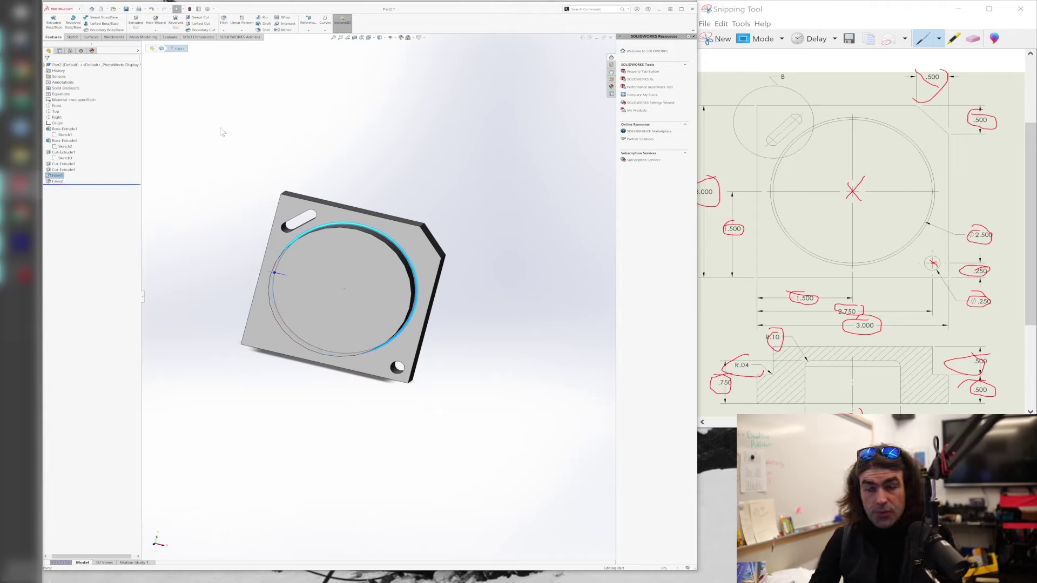
pyautogui.click(219, 130)
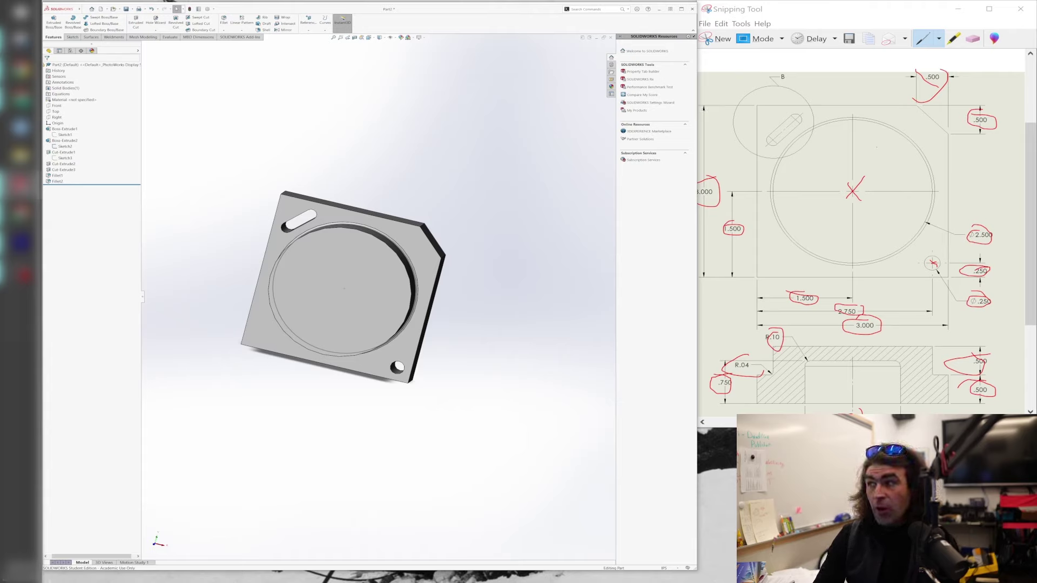
pyautogui.scroll(1, 864, 243)
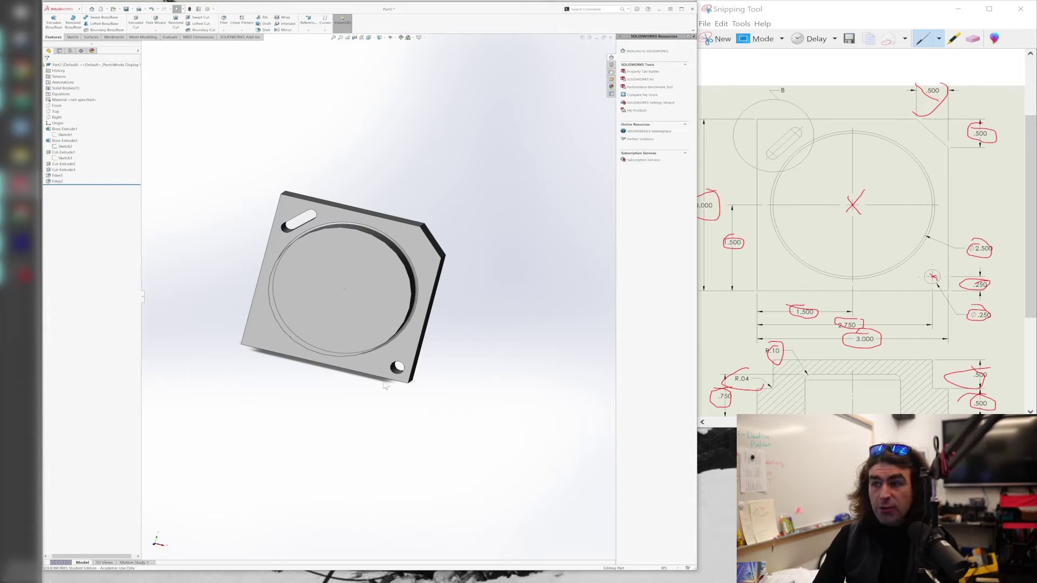
pyautogui.moveTo(355, 368); pyautogui.dragTo(352, 339, button='middle')
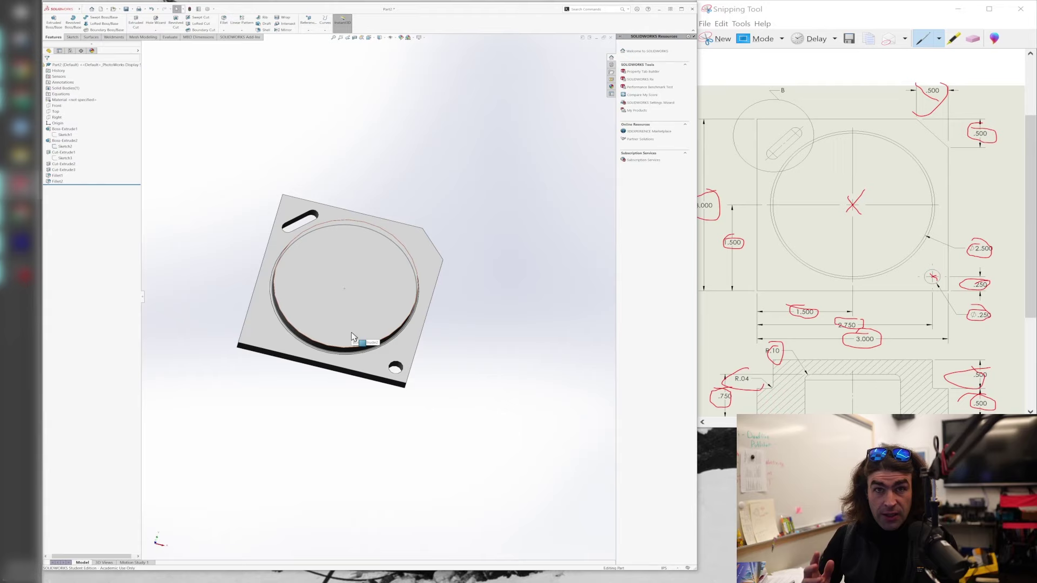